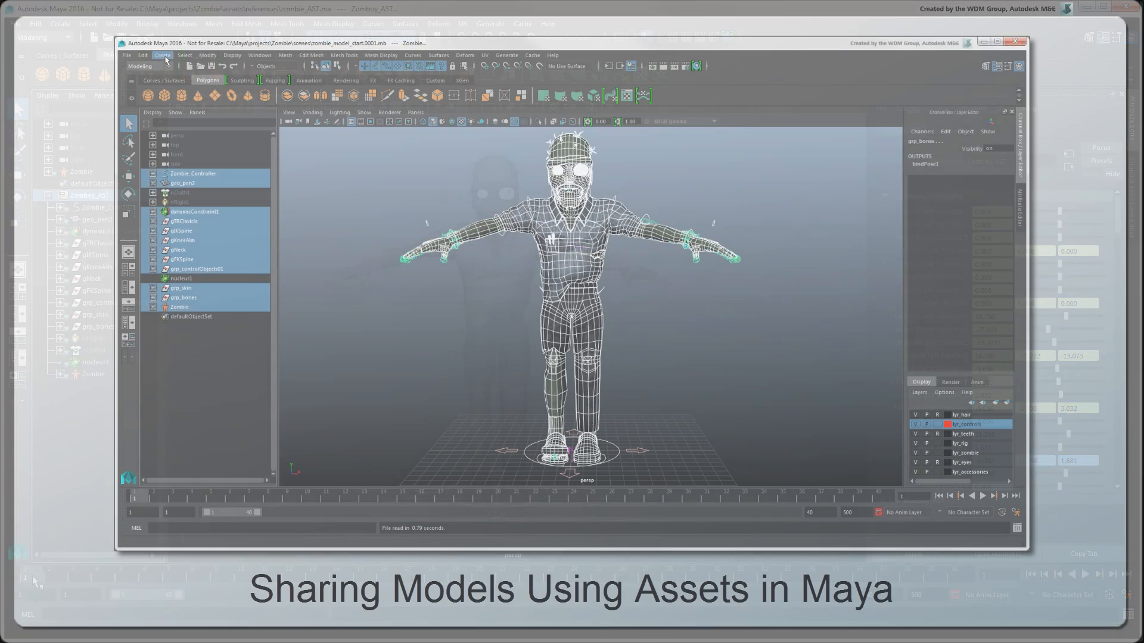
# - Create an asset named Zomboy_AST from the selected zombie nodes
pyautogui.click(163, 55)
pyautogui.moveTo(249, 248)
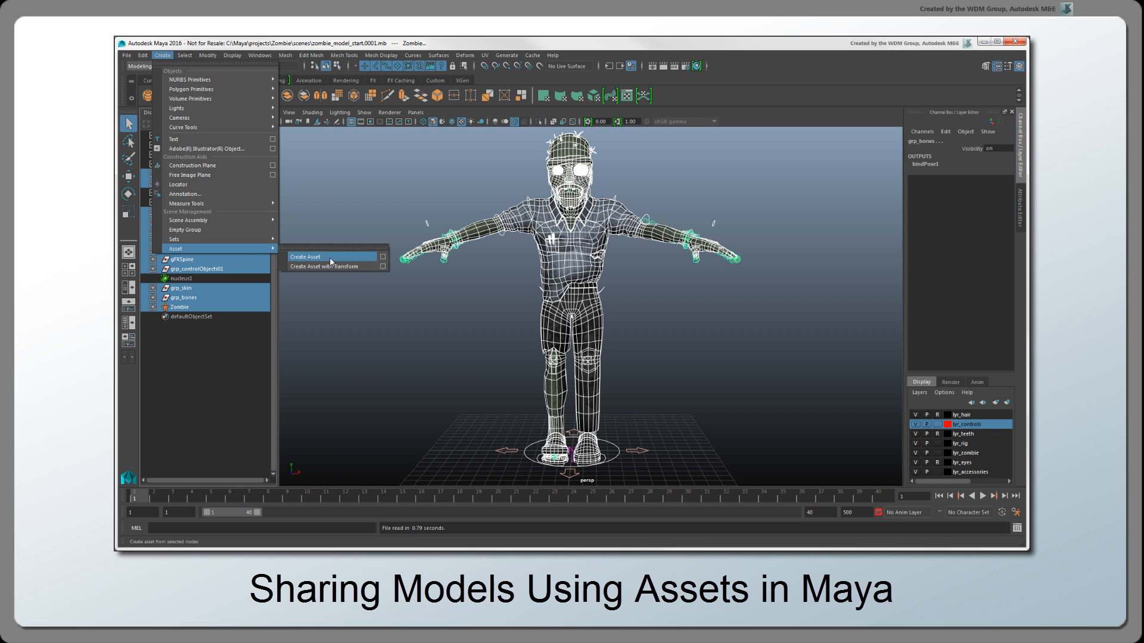
pyautogui.click(383, 257)
pyautogui.doubleClick(707, 183)
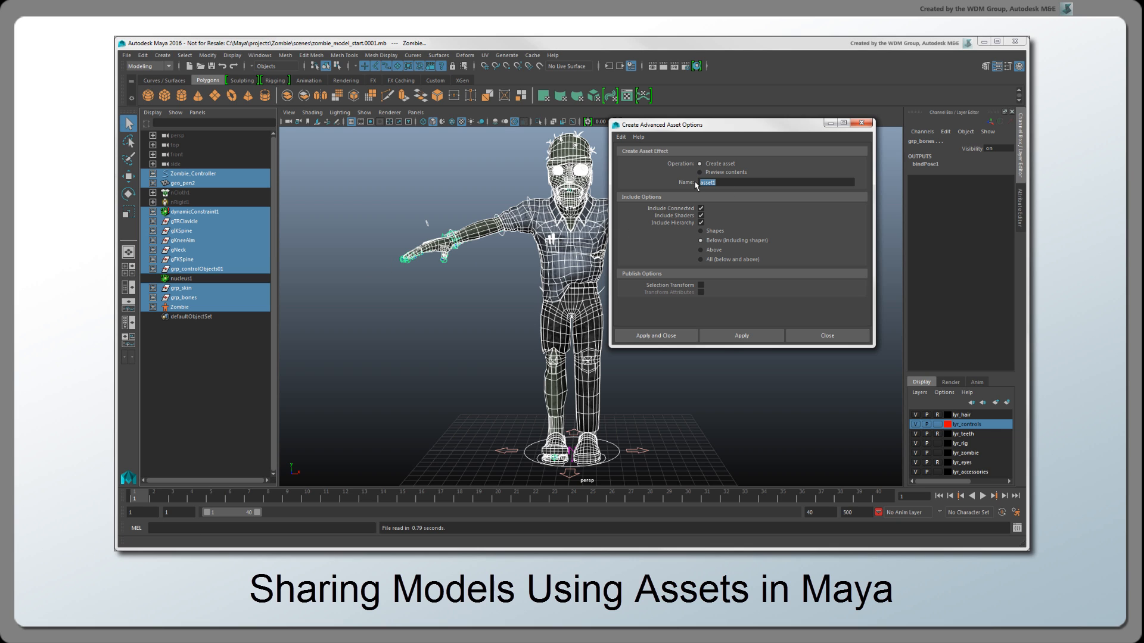
pyautogui.write('Zomboy_AST')
pyautogui.click(685, 336)
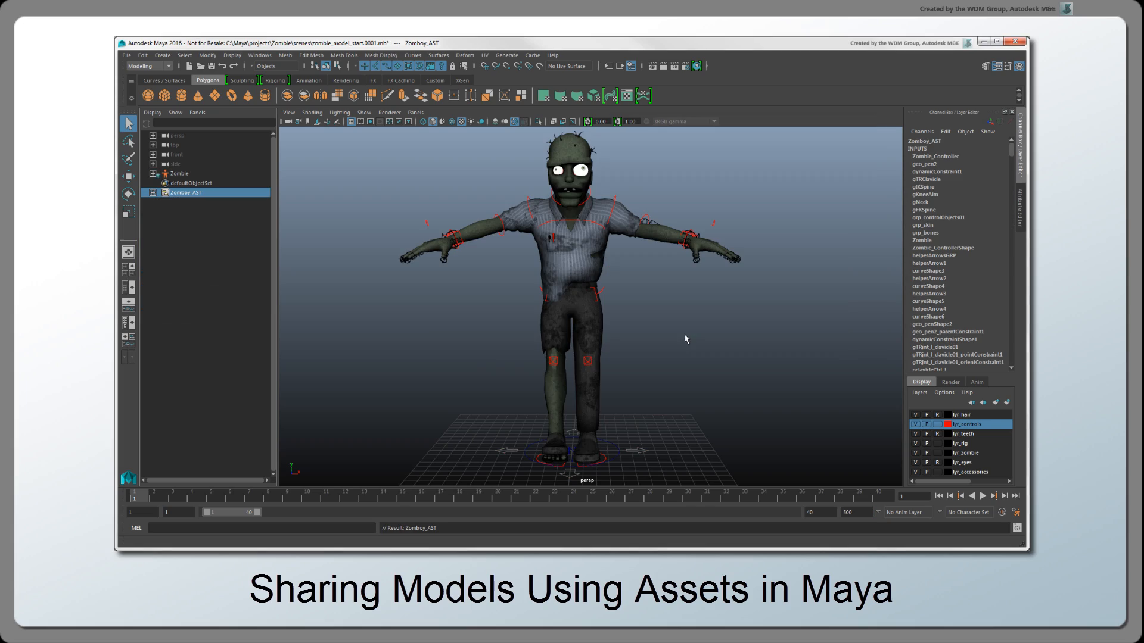
# - Expand the Zomboy_AST asset to examine its contents, and briefly play and stop the animation
pyautogui.click(153, 192)
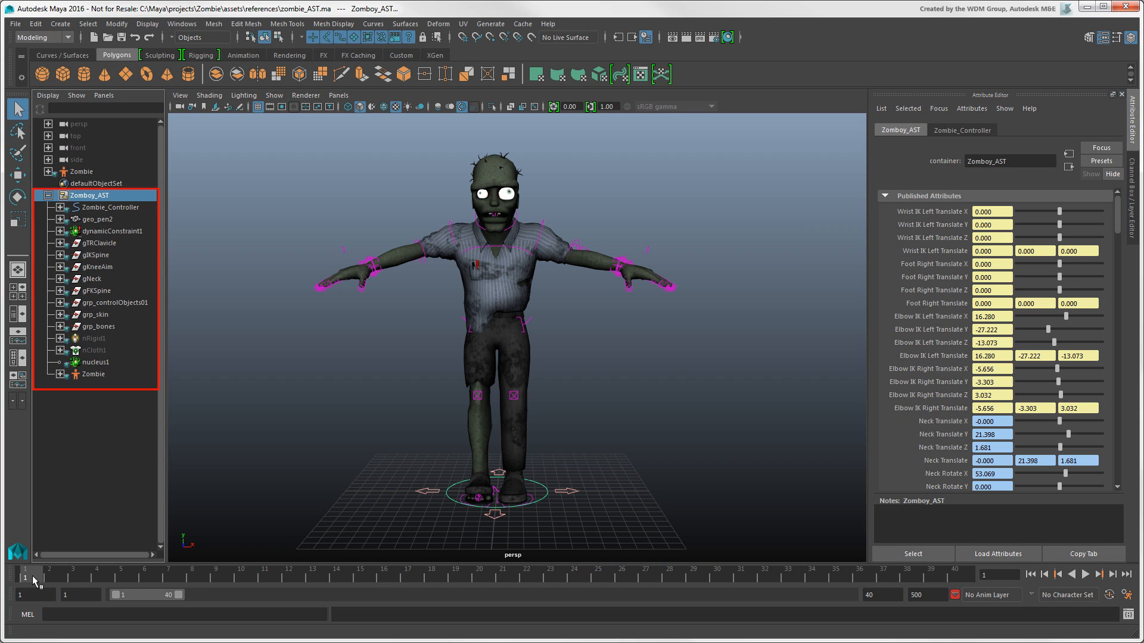
pyautogui.hotkey('alt', 'v')
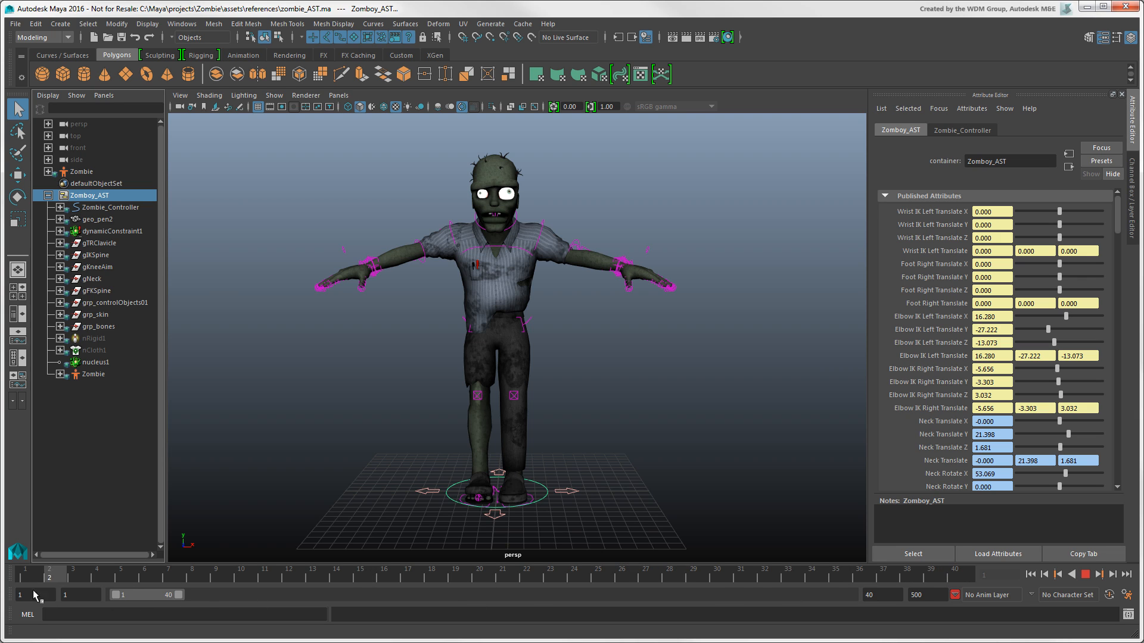
pyautogui.hotkey('alt', 'v')
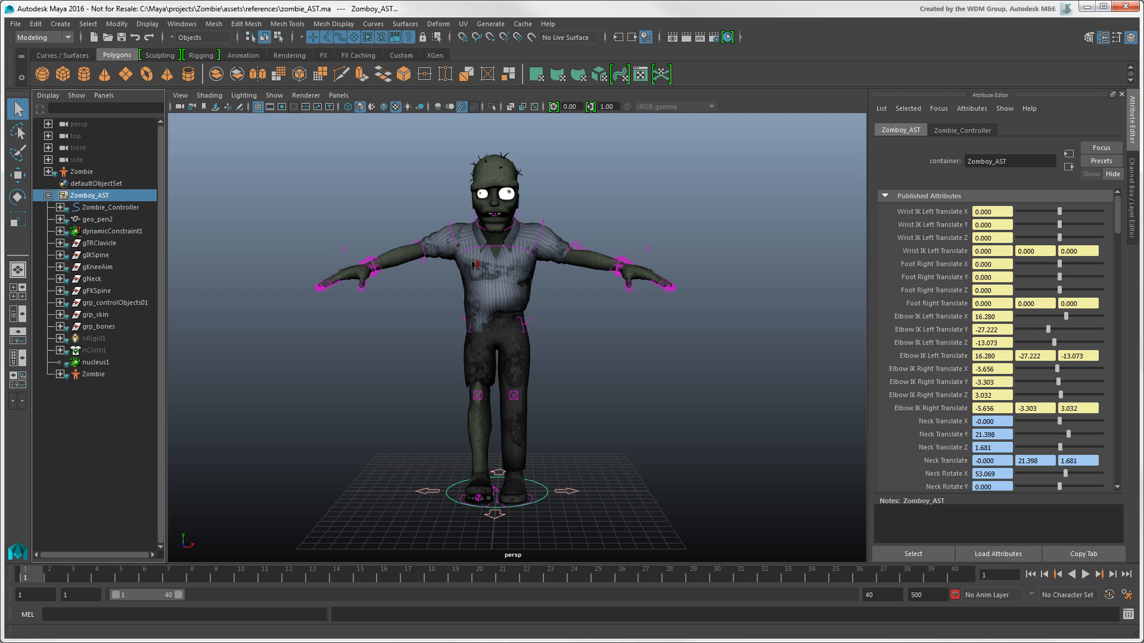
# - Switch to Windows Explorer and select zombie_AST.ma in the Zombie project's assets/references folder
pyautogui.hotkey('alt', 'Tab')
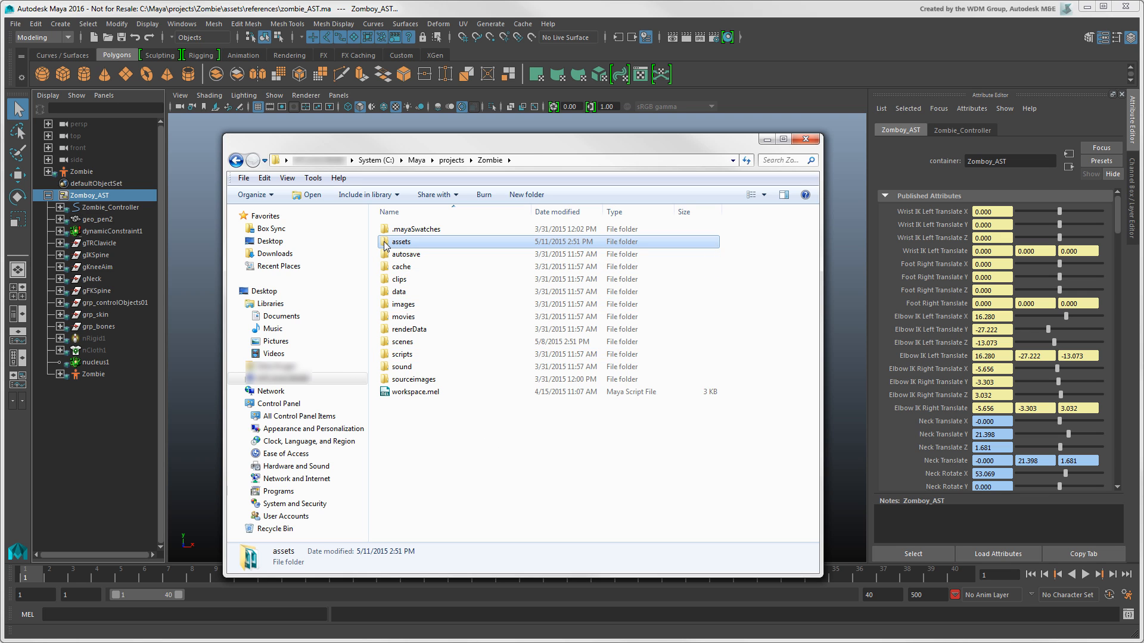
pyautogui.doubleClick(400, 242)
pyautogui.doubleClick(401, 242)
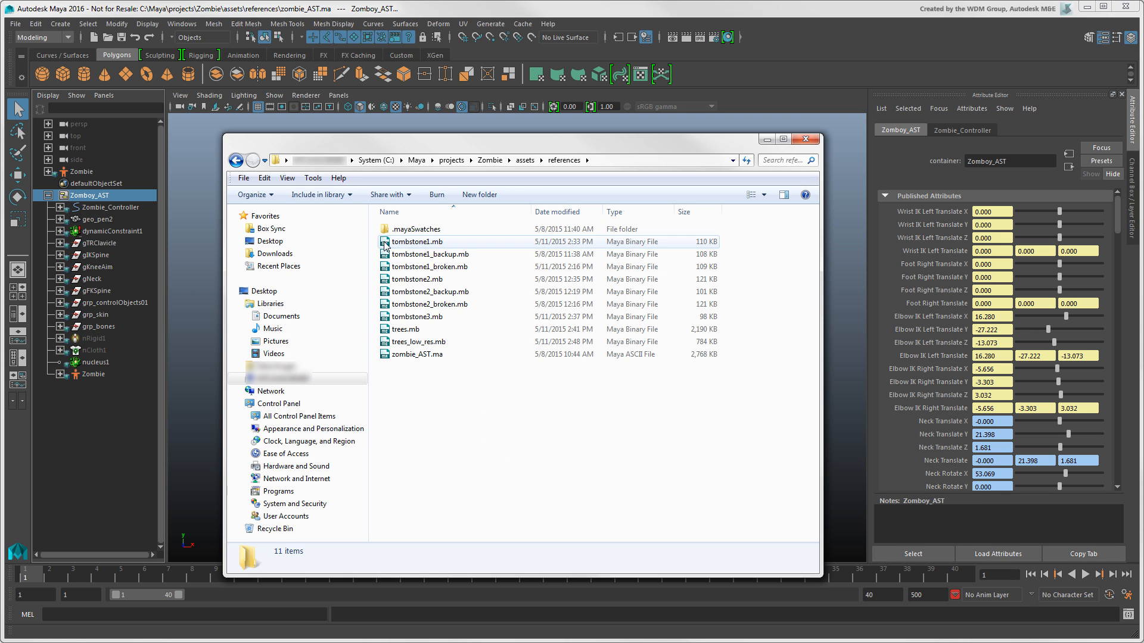
pyautogui.click(412, 356)
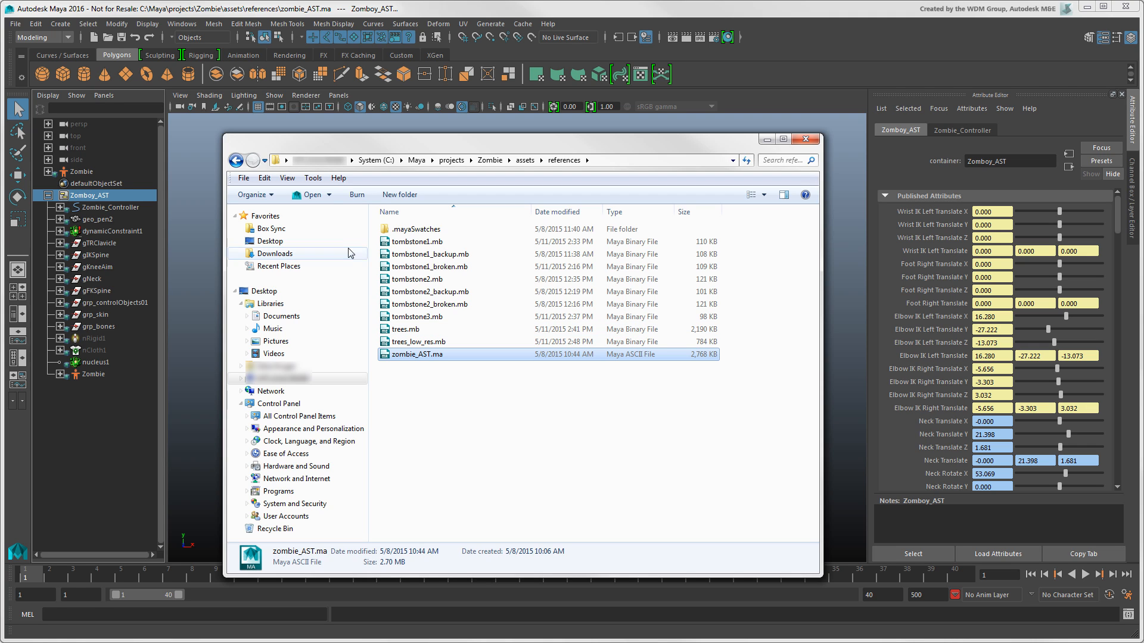
# - View zombie_AST.ma as text in WordPad, and close both the document and the folder window
pyautogui.click(329, 195)
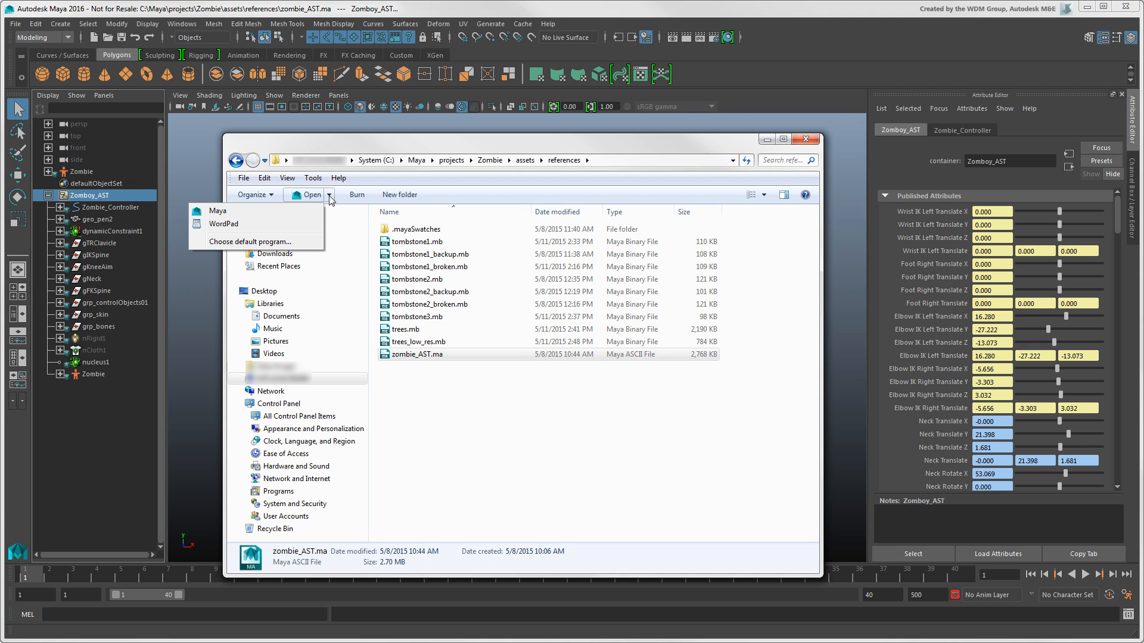
pyautogui.click(285, 224)
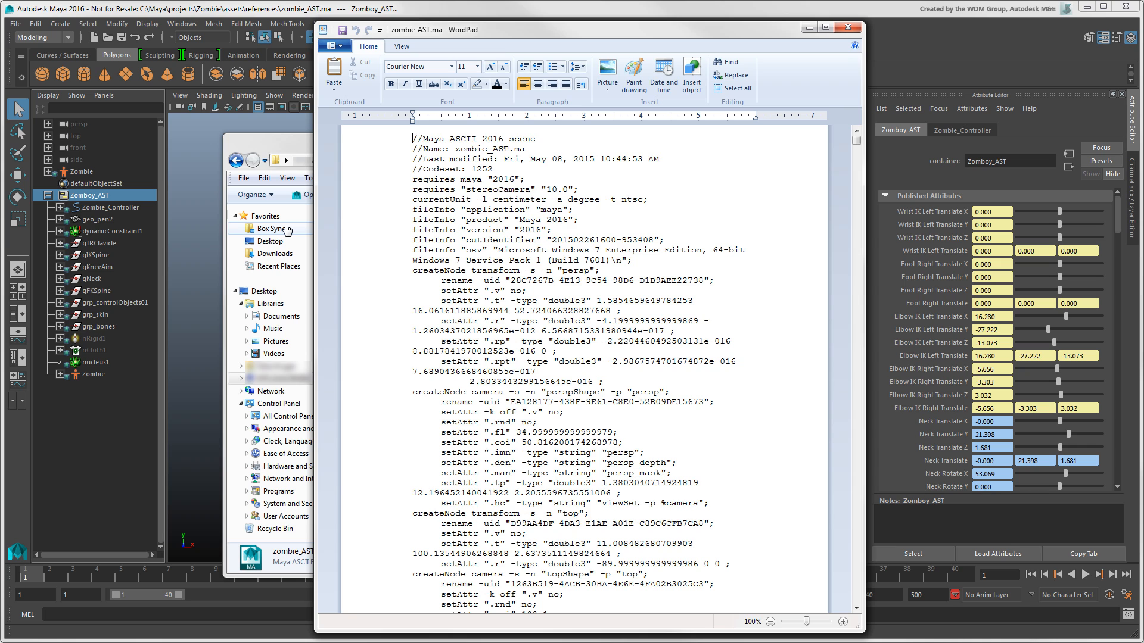
pyautogui.click(849, 28)
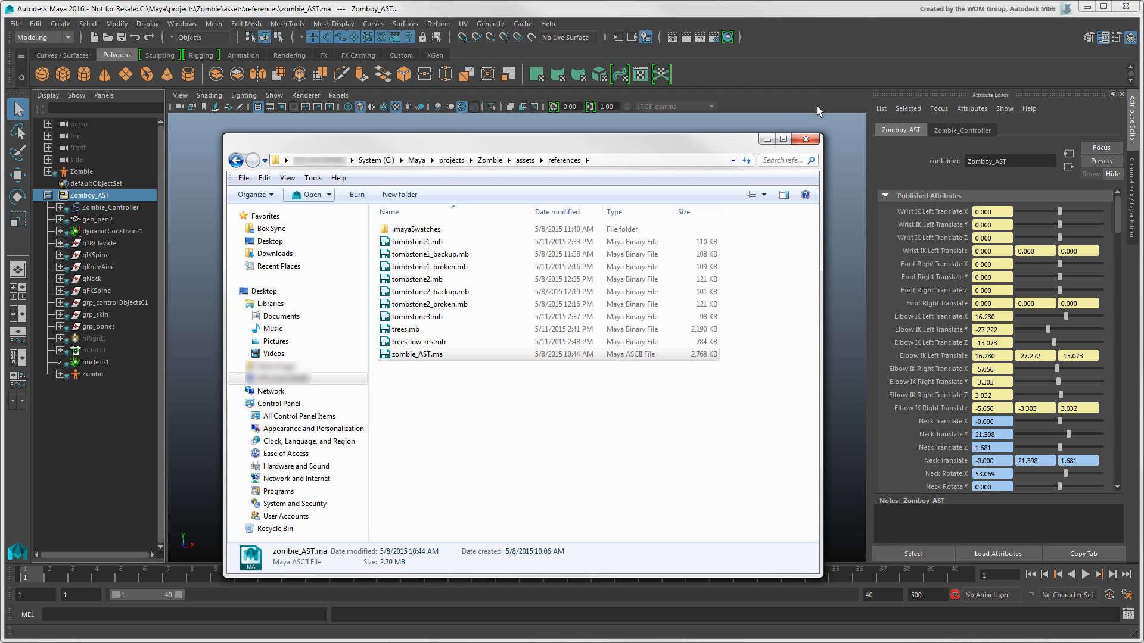
pyautogui.click(807, 138)
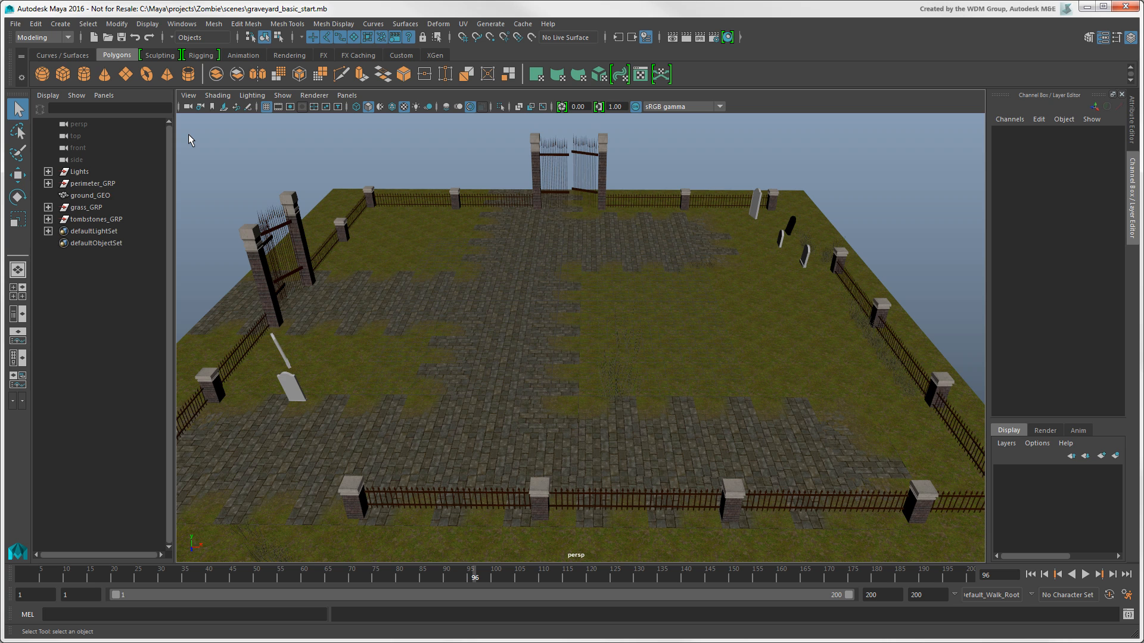
# - Configure a new reference in the graveyard scene to add the namespace string CHA_ under the root namespace
pyautogui.click(17, 25)
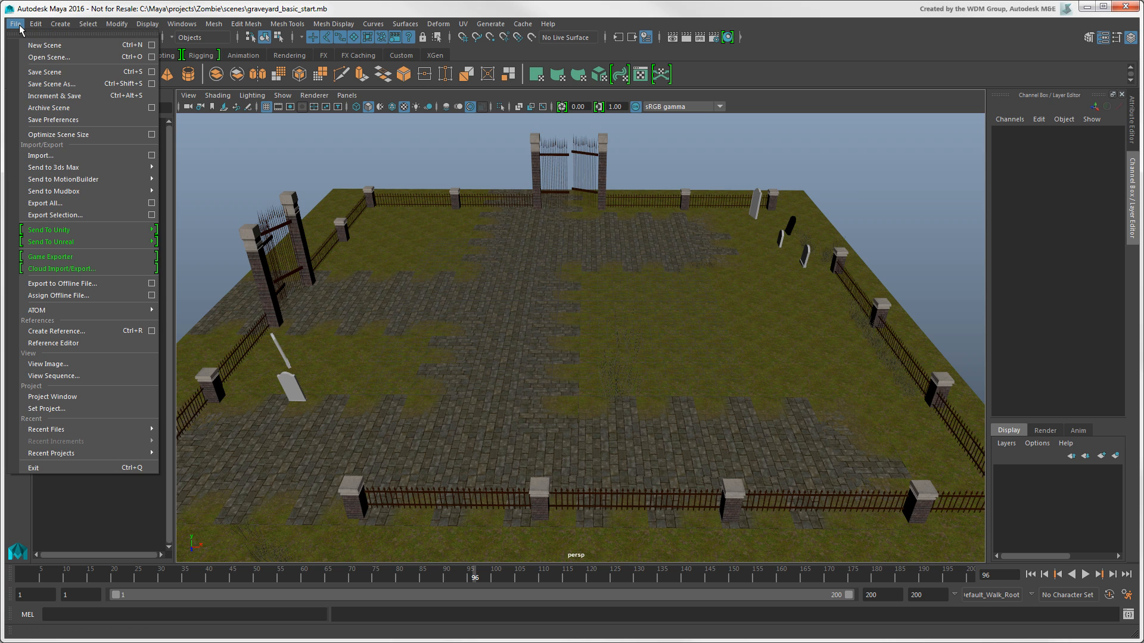
pyautogui.click(151, 331)
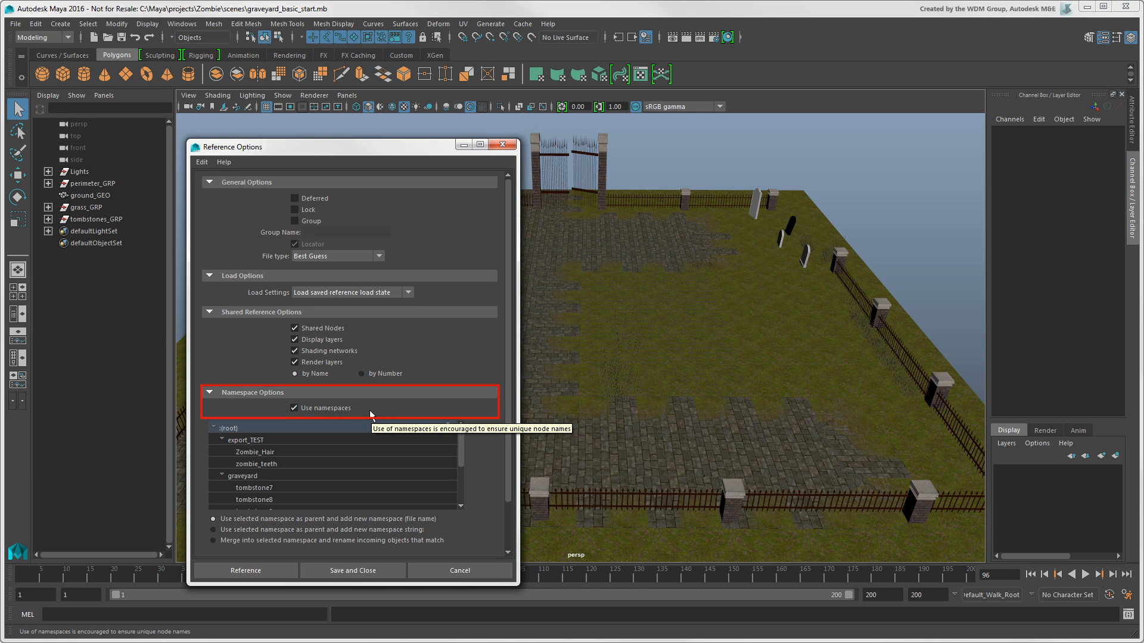
pyautogui.click(213, 530)
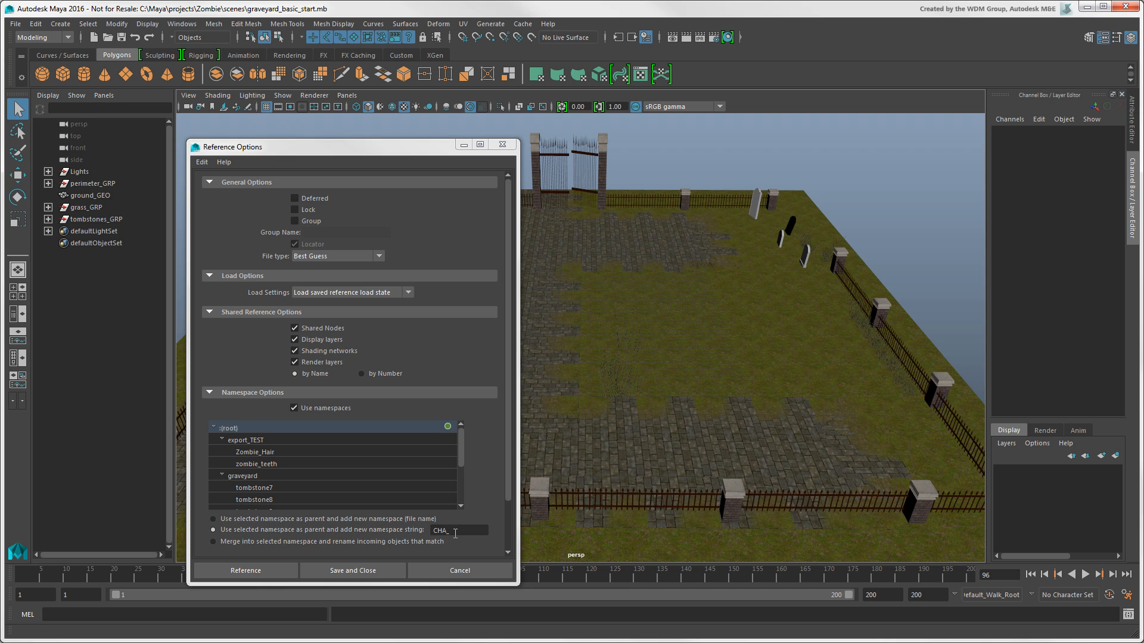
pyautogui.click(262, 571)
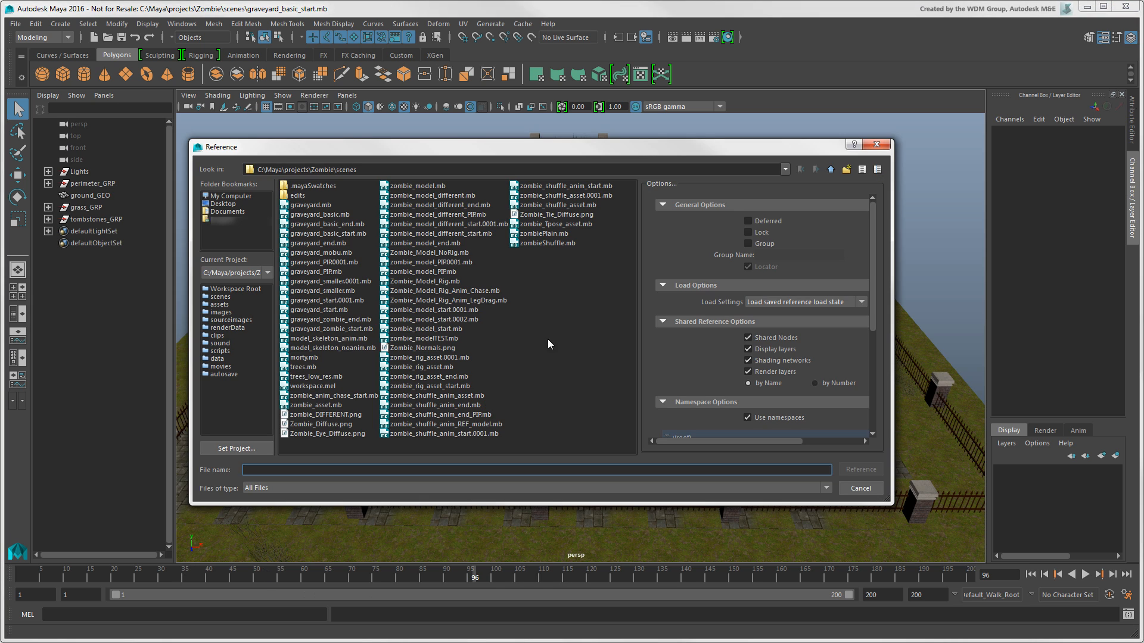
# - Reference zombie_AST.ma from the project's assets/references folder into the graveyard scene
pyautogui.click(831, 171)
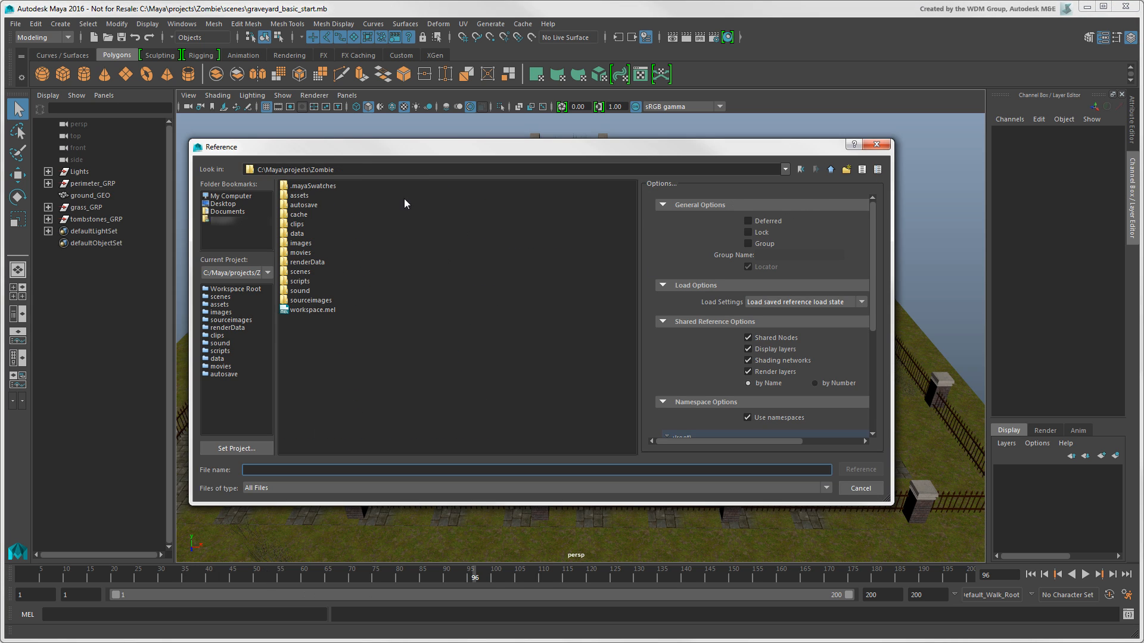
pyautogui.doubleClick(285, 196)
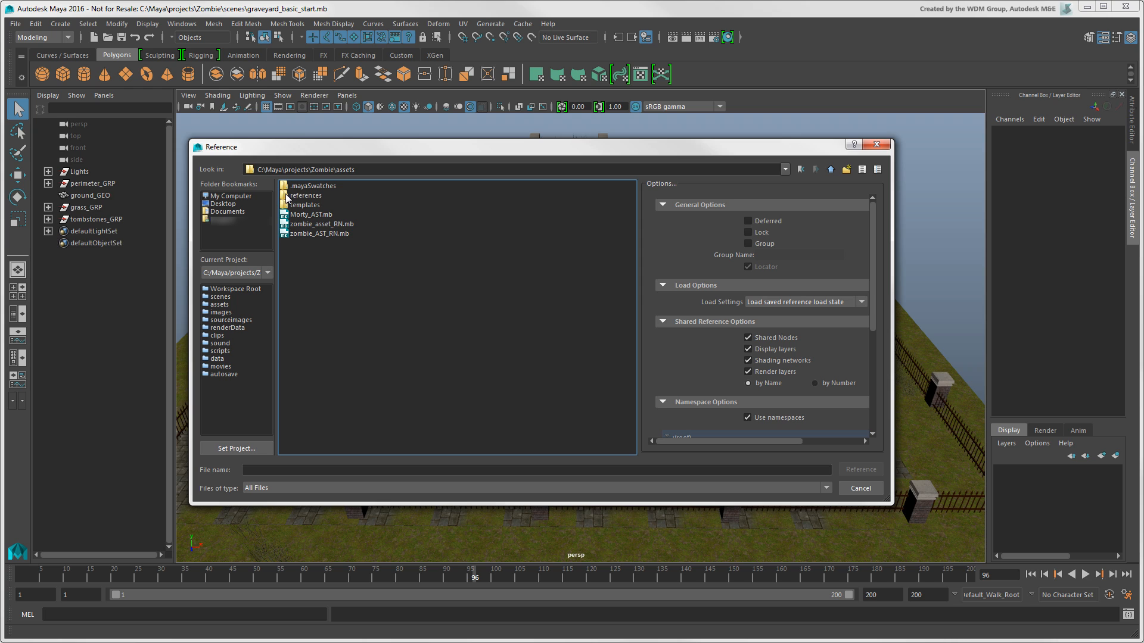
pyautogui.doubleClick(286, 196)
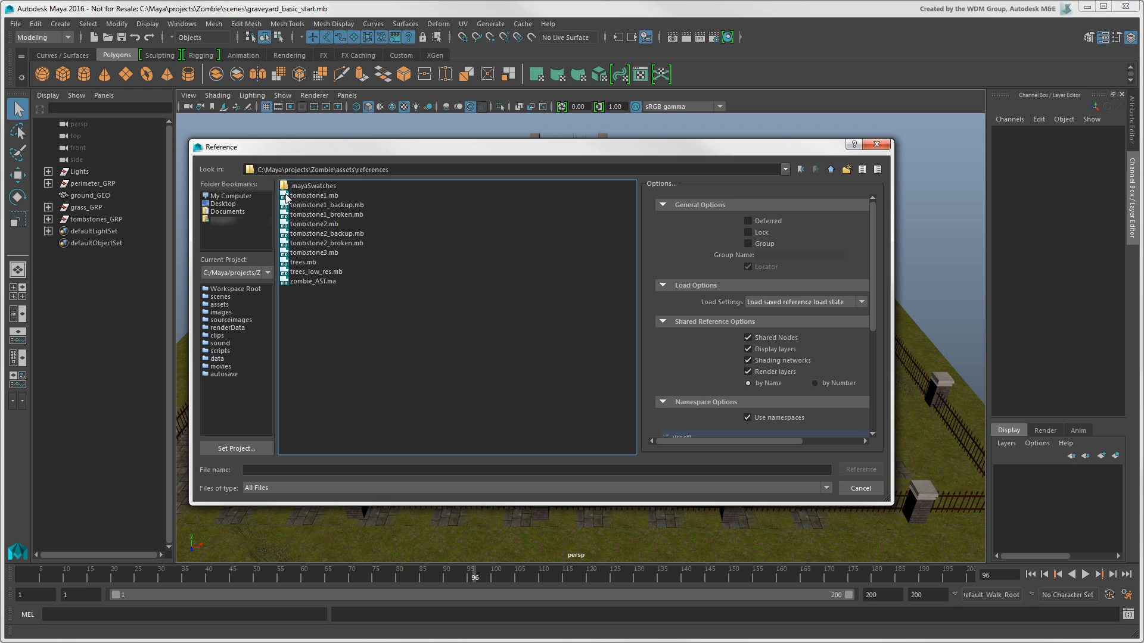
pyautogui.click(309, 282)
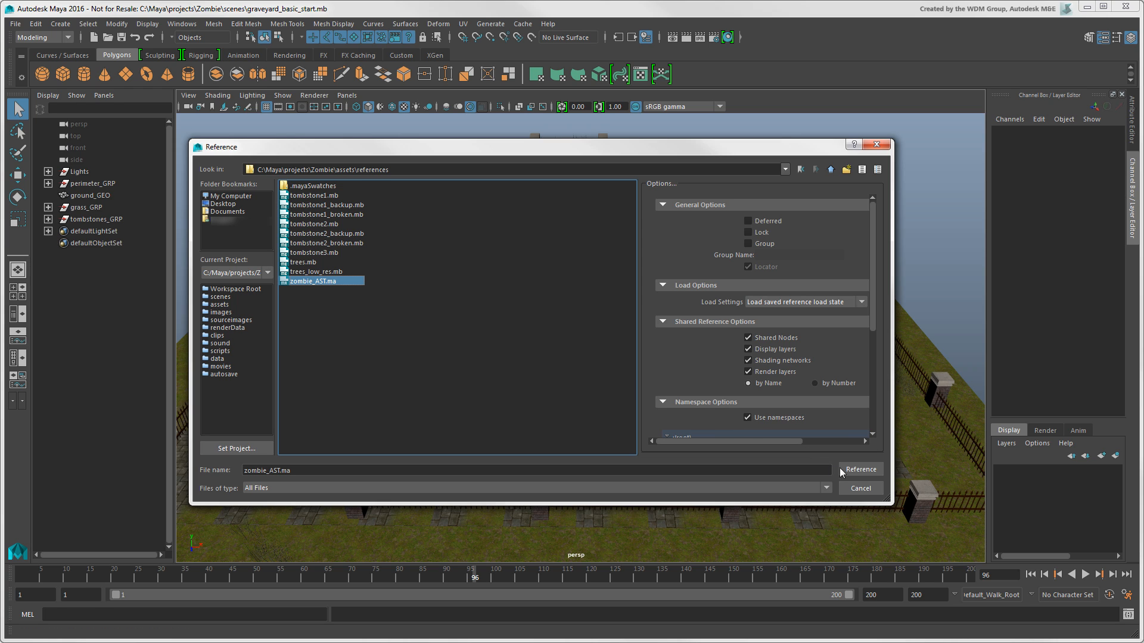
pyautogui.click(861, 470)
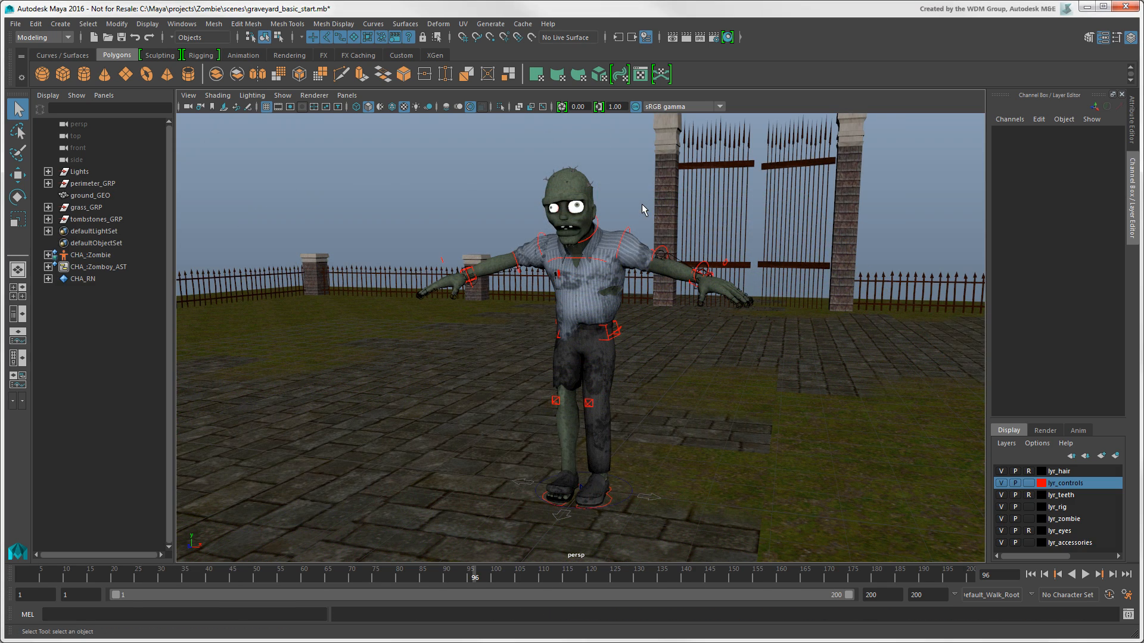
# - Inspect the CHA_:Zomboy_AST asset, its CHA_RN reference node, and the reference commands available for the asset
pyautogui.click(99, 267)
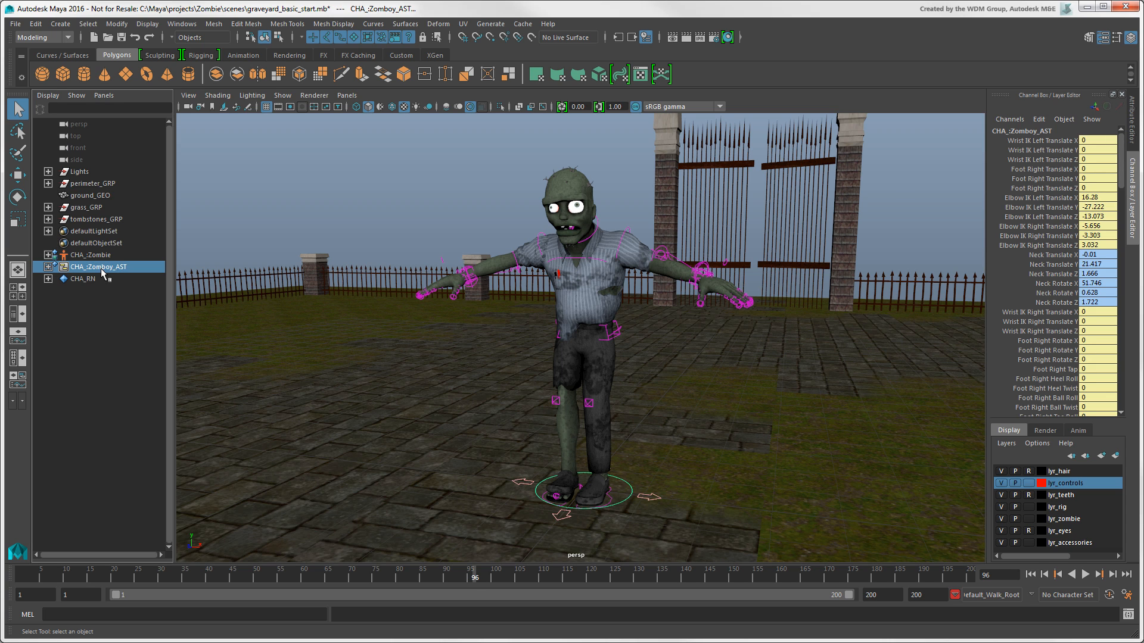
pyautogui.click(84, 280)
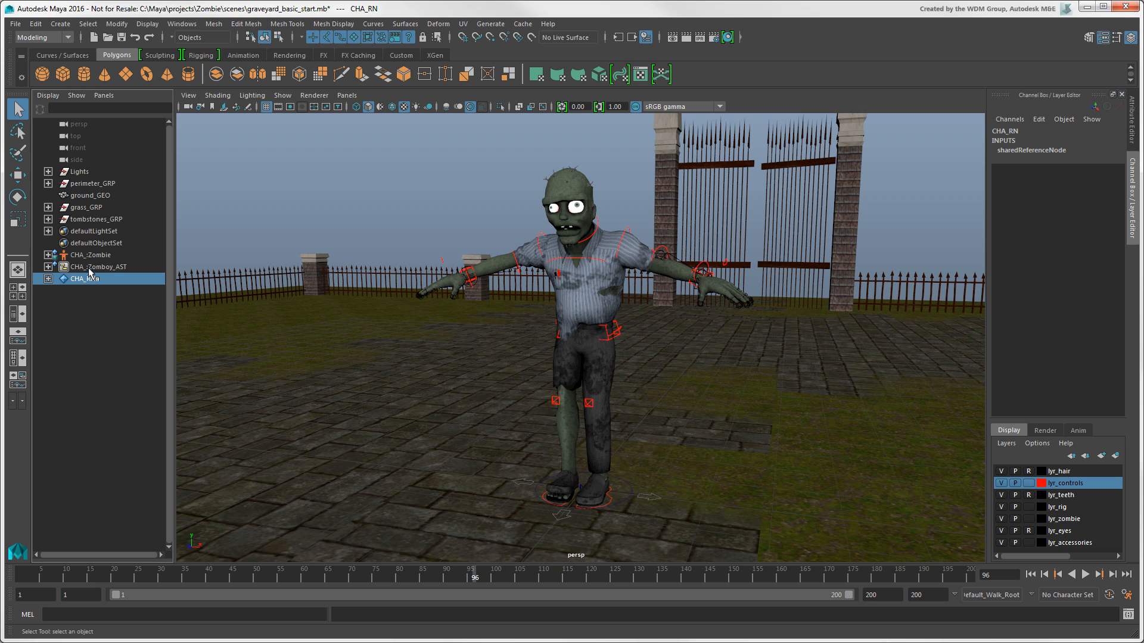
pyautogui.click(99, 268)
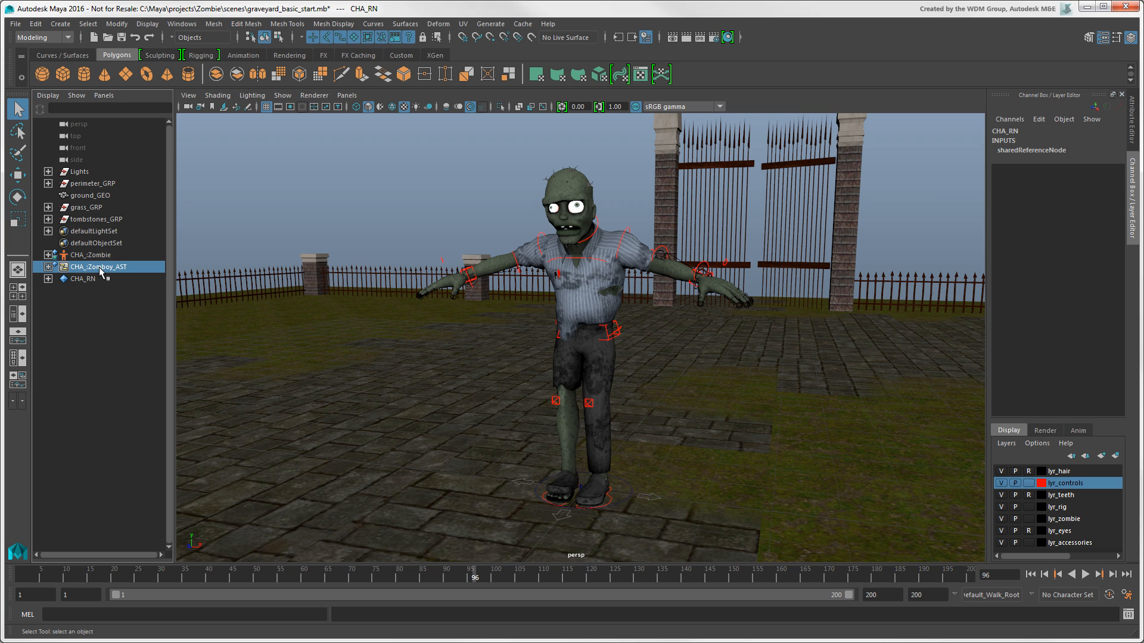
pyautogui.rightClick(100, 268)
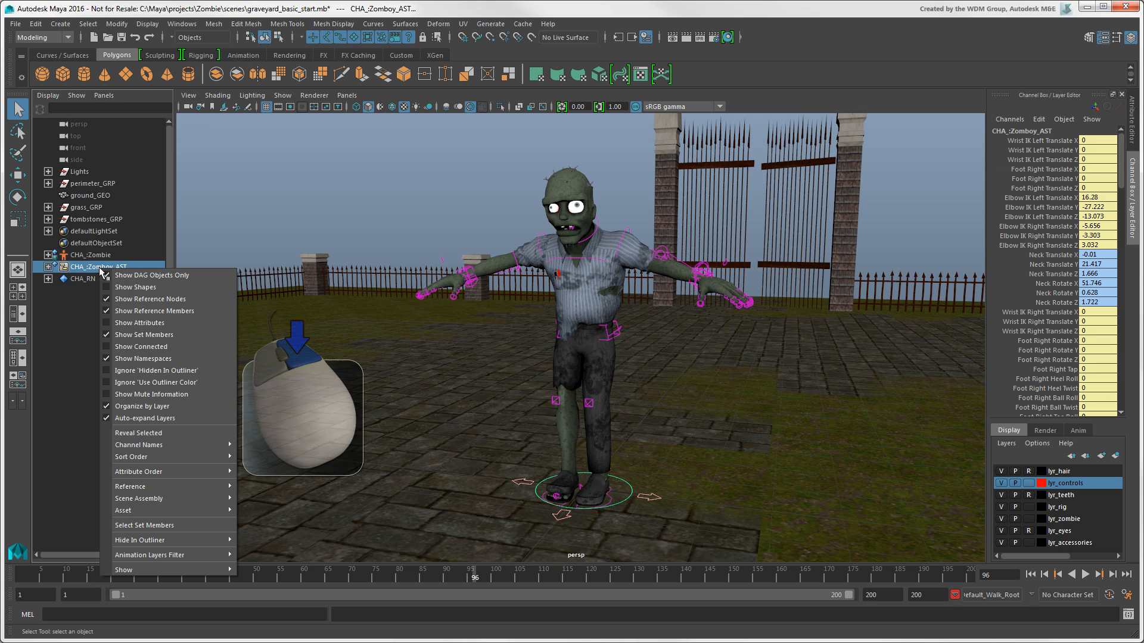
pyautogui.moveTo(188, 489)
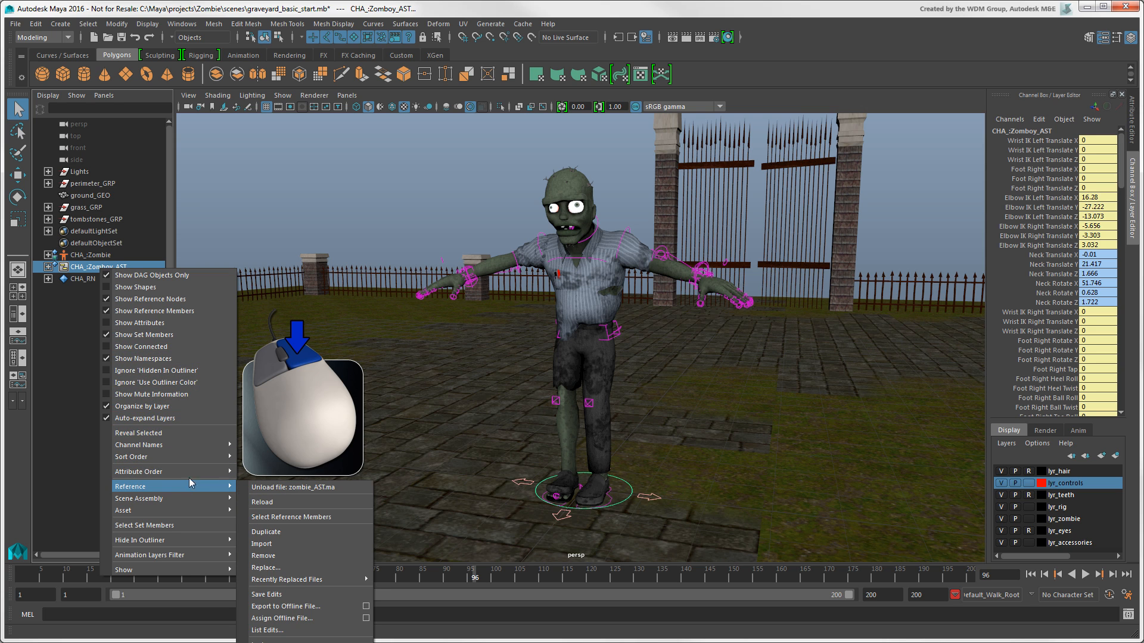
pyautogui.click(220, 235)
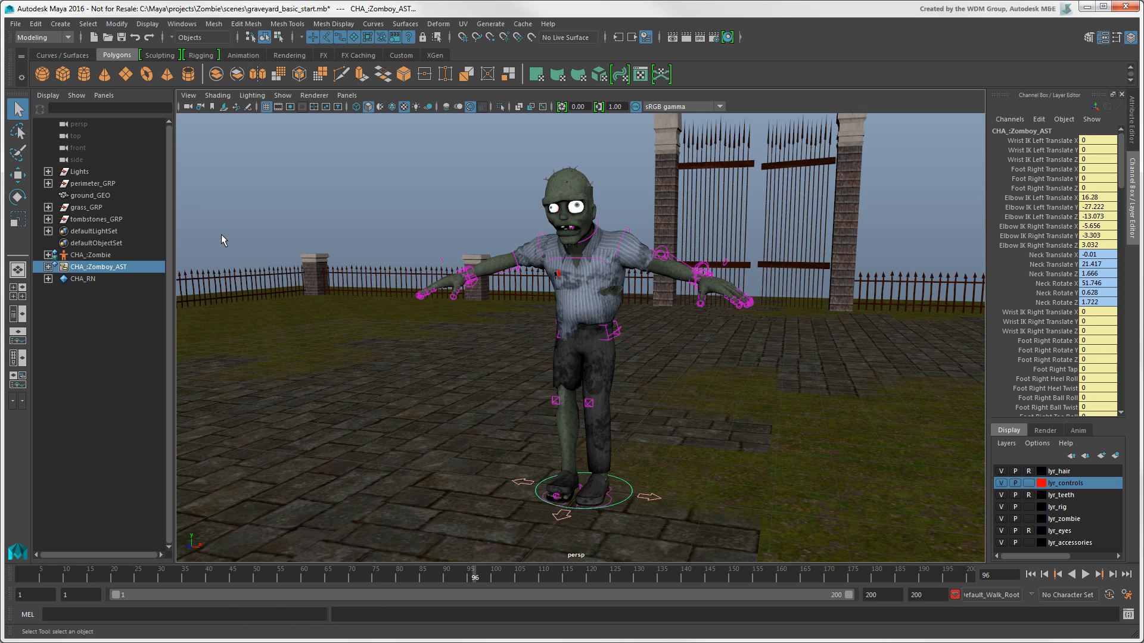
# - Open the Reference Editor and select the zombie_AST.ma reference to view its file particulars
pyautogui.click(15, 24)
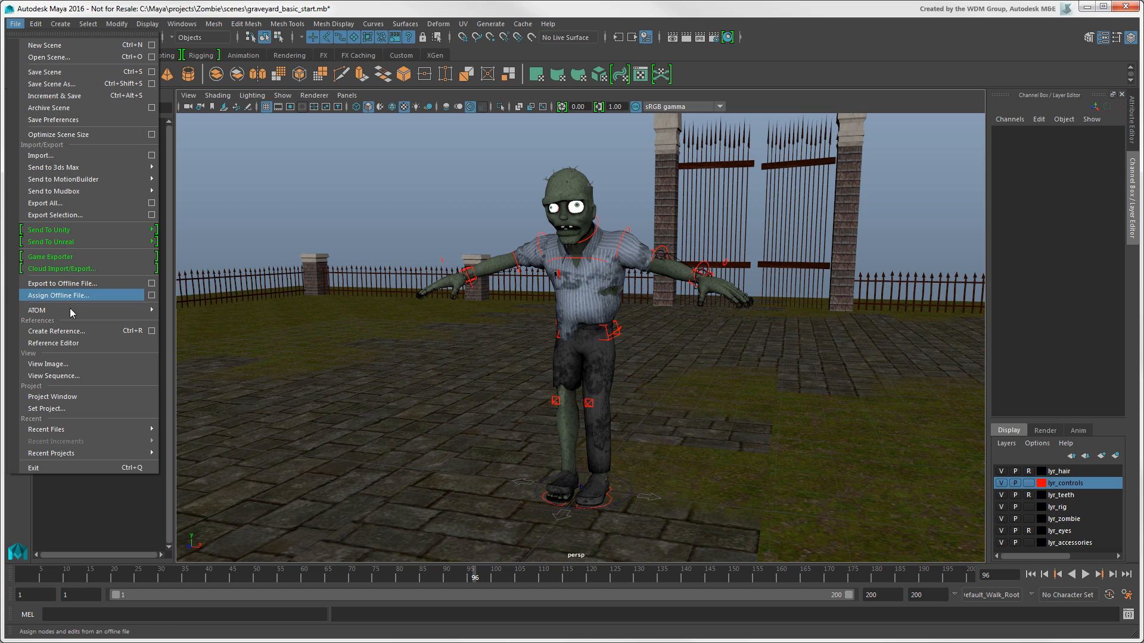
pyautogui.click(84, 348)
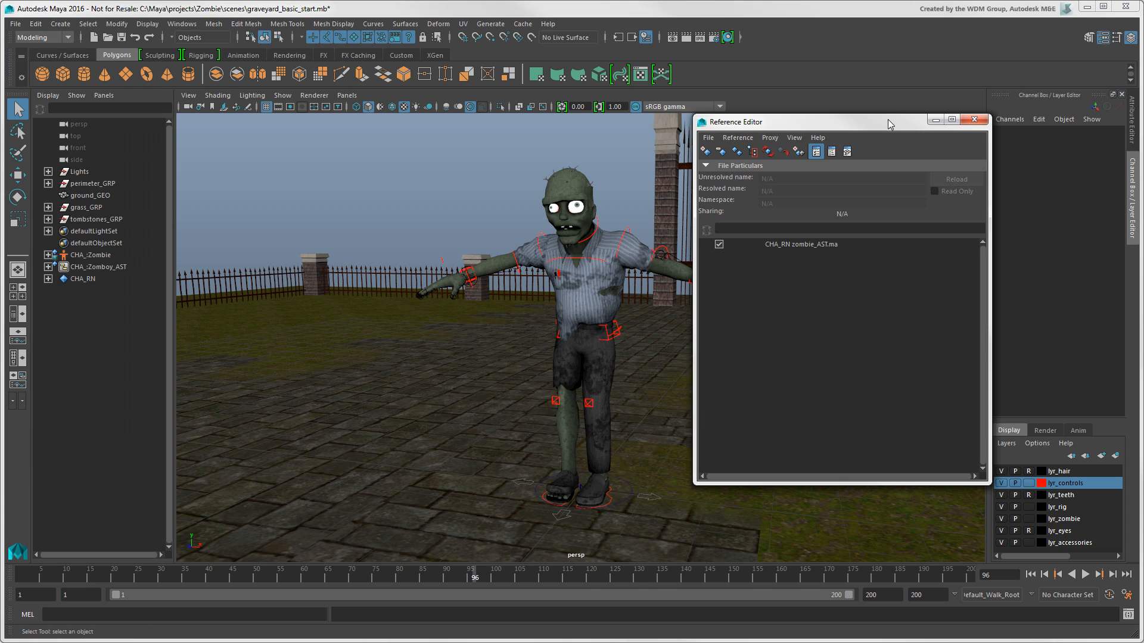
pyautogui.click(798, 246)
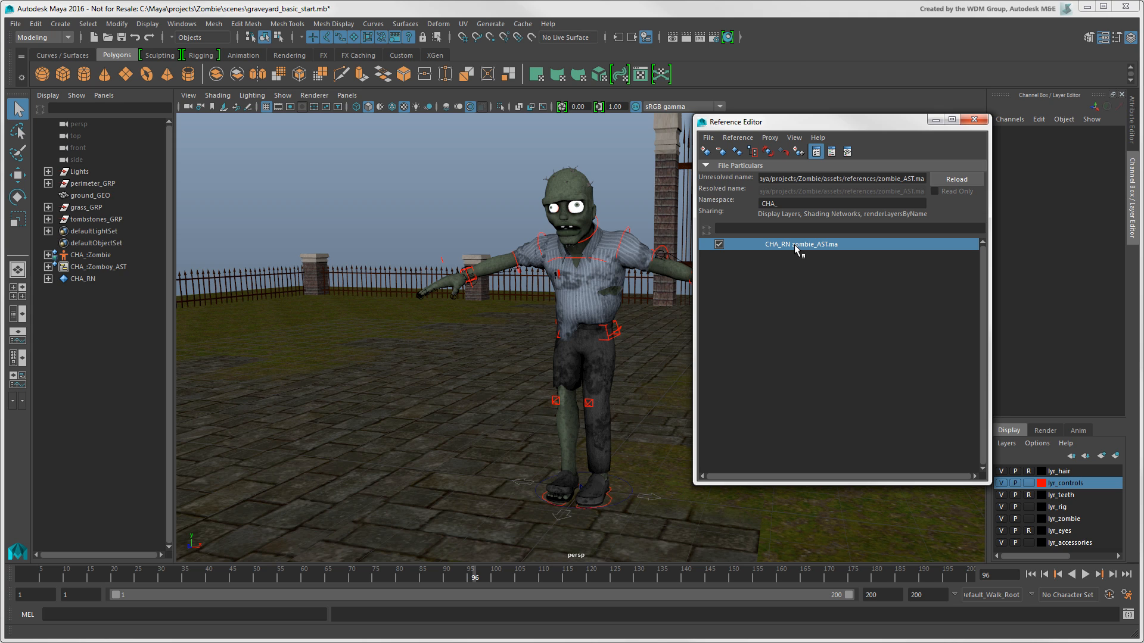
# - Reference trees.mb into the graveyard scene with the namespace string TREE_ and select its entry in the Reference Editor
pyautogui.click(709, 138)
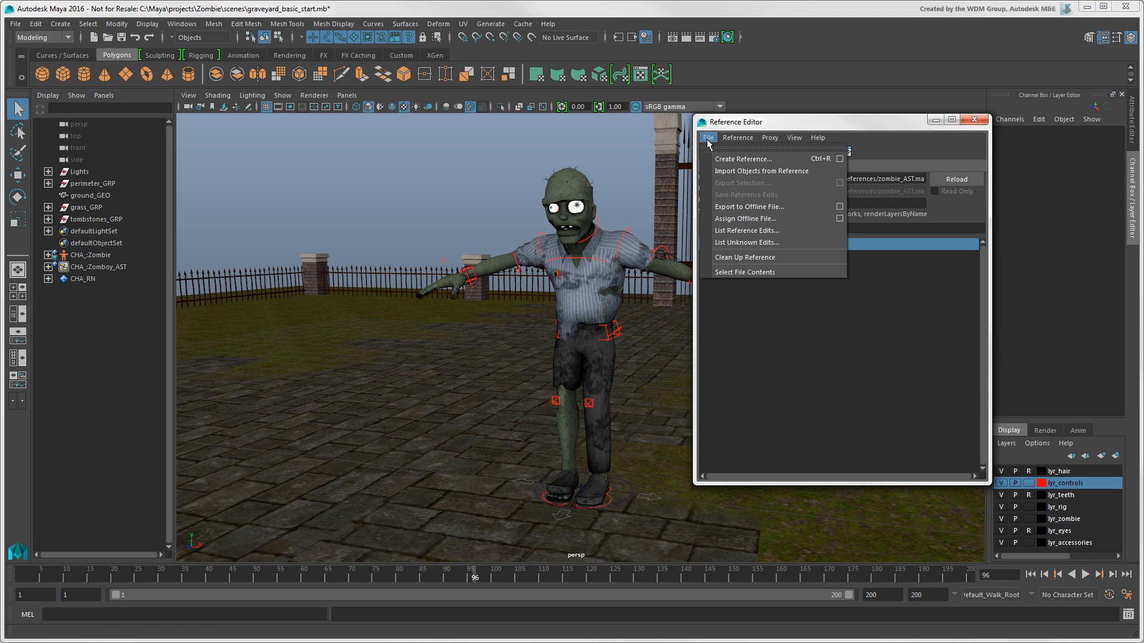
pyautogui.click(841, 160)
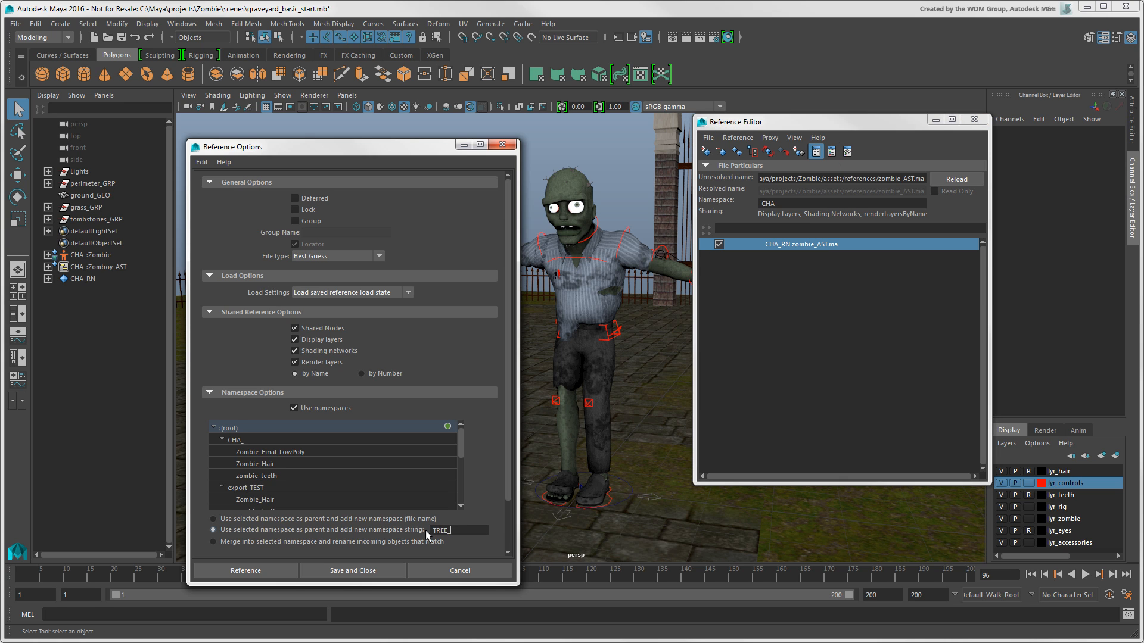
pyautogui.write('TREE_')
pyautogui.click(270, 569)
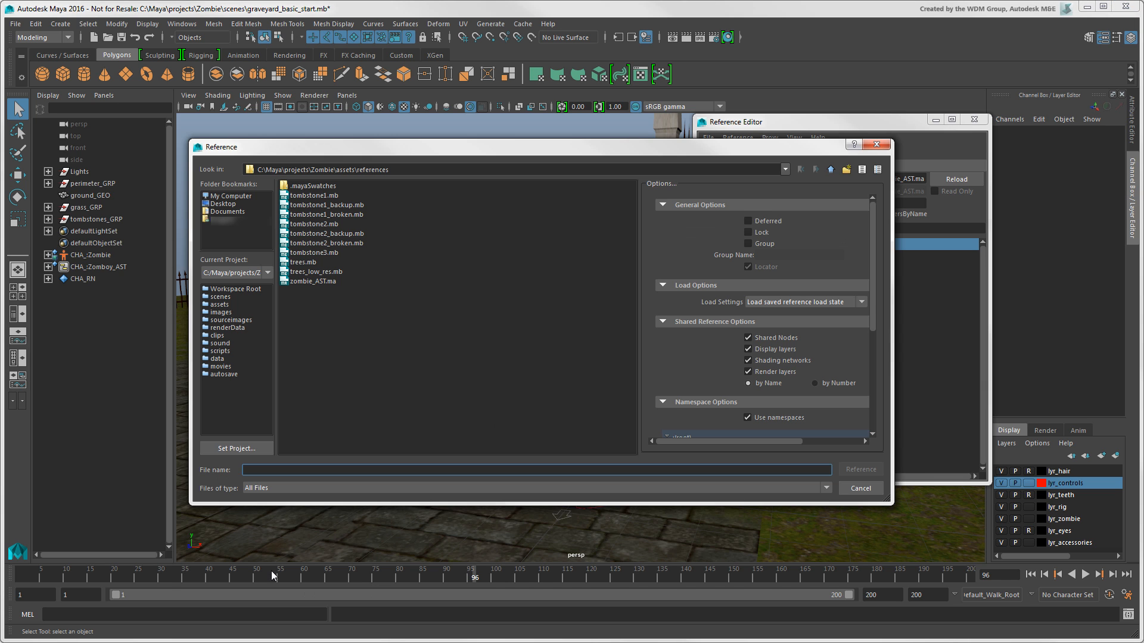
pyautogui.click(303, 262)
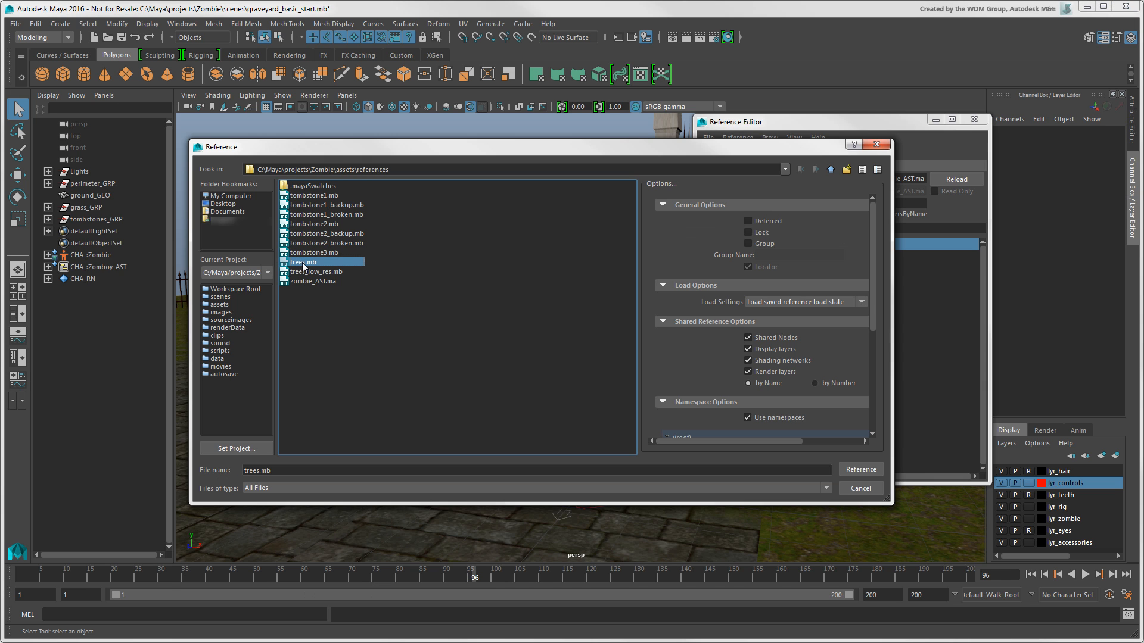
pyautogui.click(861, 469)
pyautogui.click(781, 257)
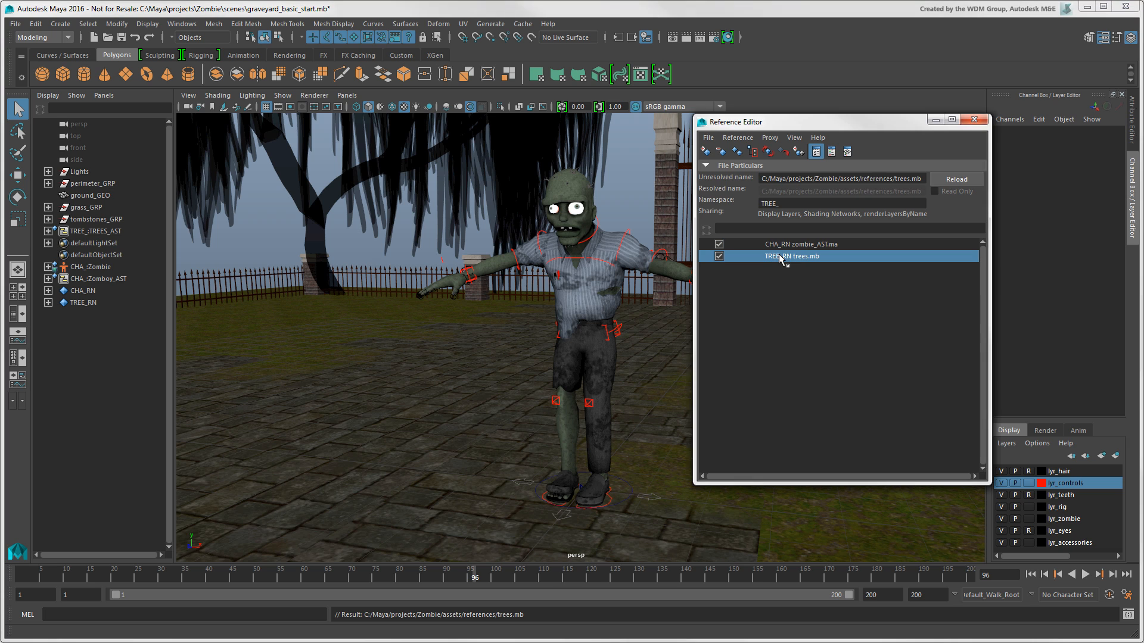
# - Reference tombstone1.mb from the assets/references folder into the scene with the namespace string STONE_
pyautogui.click(706, 153)
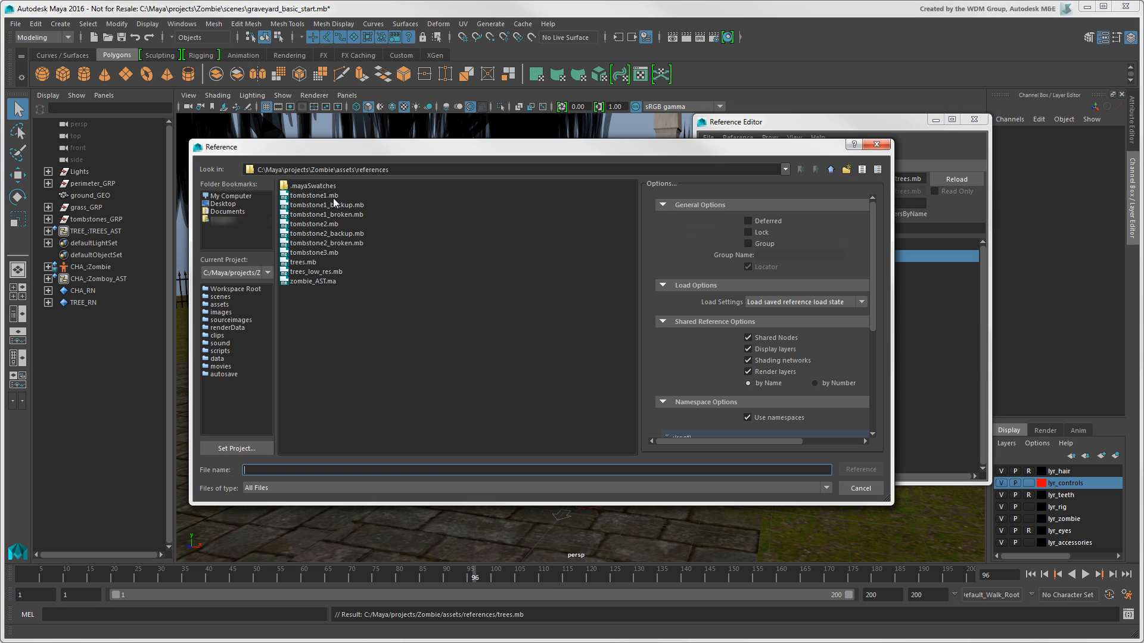
pyautogui.click(333, 197)
pyautogui.moveTo(873, 317); pyautogui.dragTo(869, 421)
pyautogui.moveTo(787, 443); pyautogui.dragTo(846, 442)
pyautogui.moveTo(817, 355); pyautogui.dragTo(793, 356)
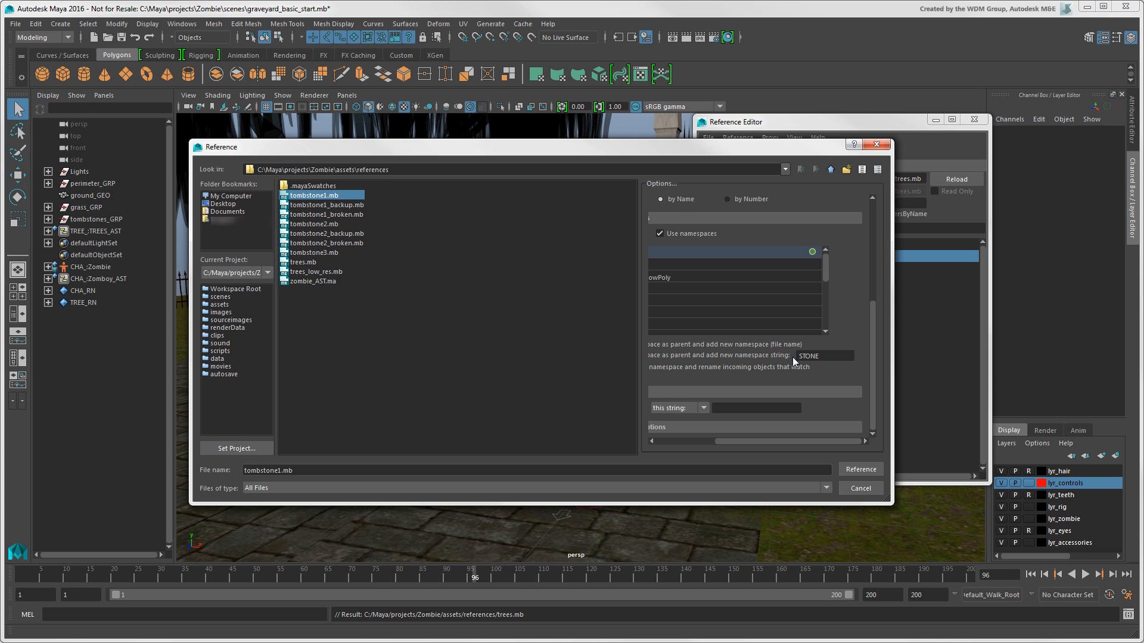
pyautogui.click(859, 470)
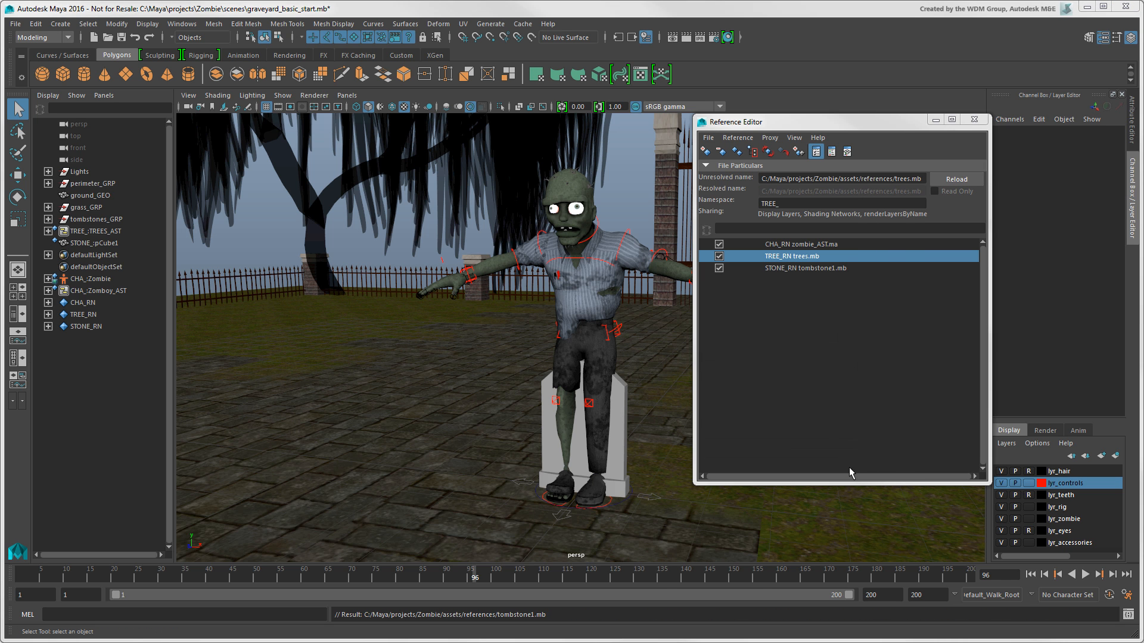
# - Move the referenced tombstone STONE_:pCube1 beside the zombie, to about -10.7 along X
pyautogui.click(91, 243)
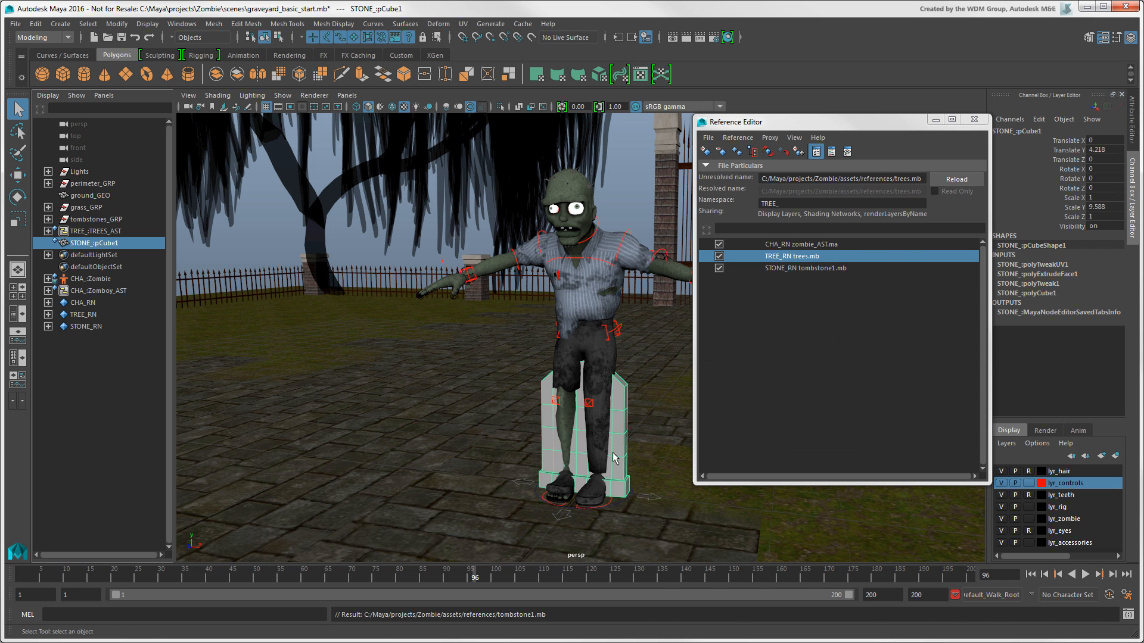
pyautogui.press('w')
pyautogui.moveTo(637, 443); pyautogui.dragTo(523, 442)
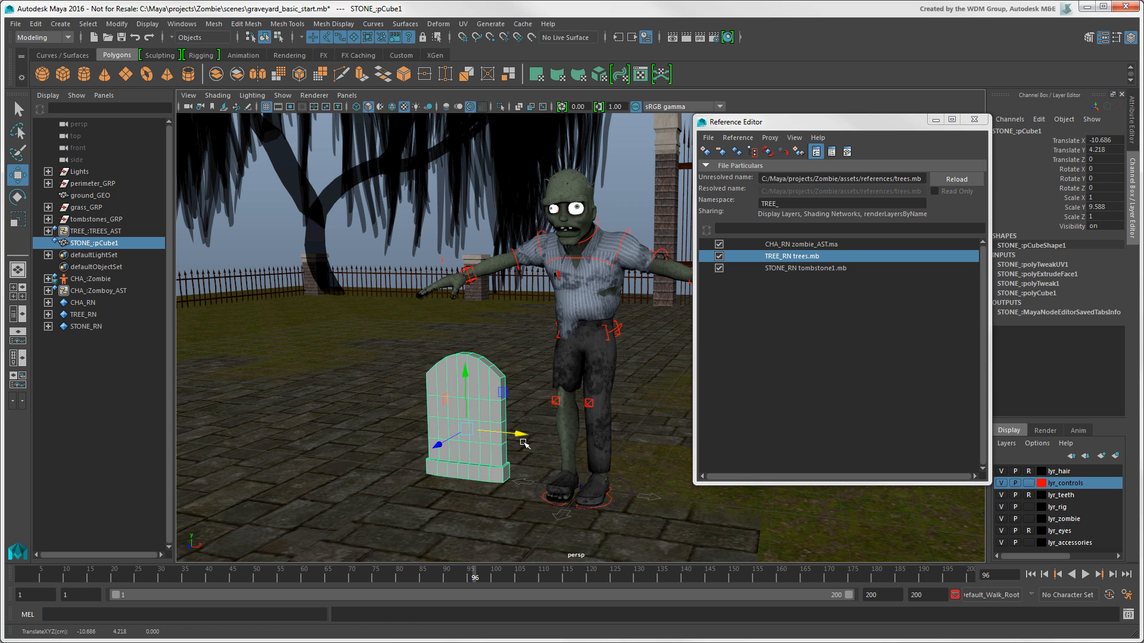
# - Select the tombstone1.mb reference in the Reference Editor and reload it from its source file
pyautogui.click(769, 268)
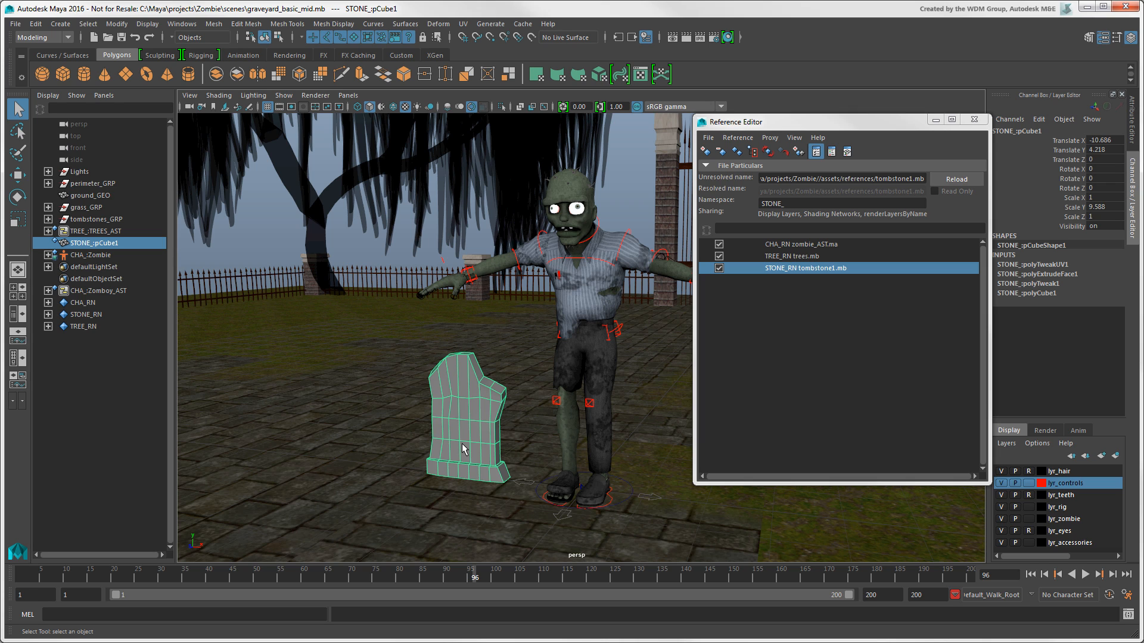
pyautogui.click(866, 269)
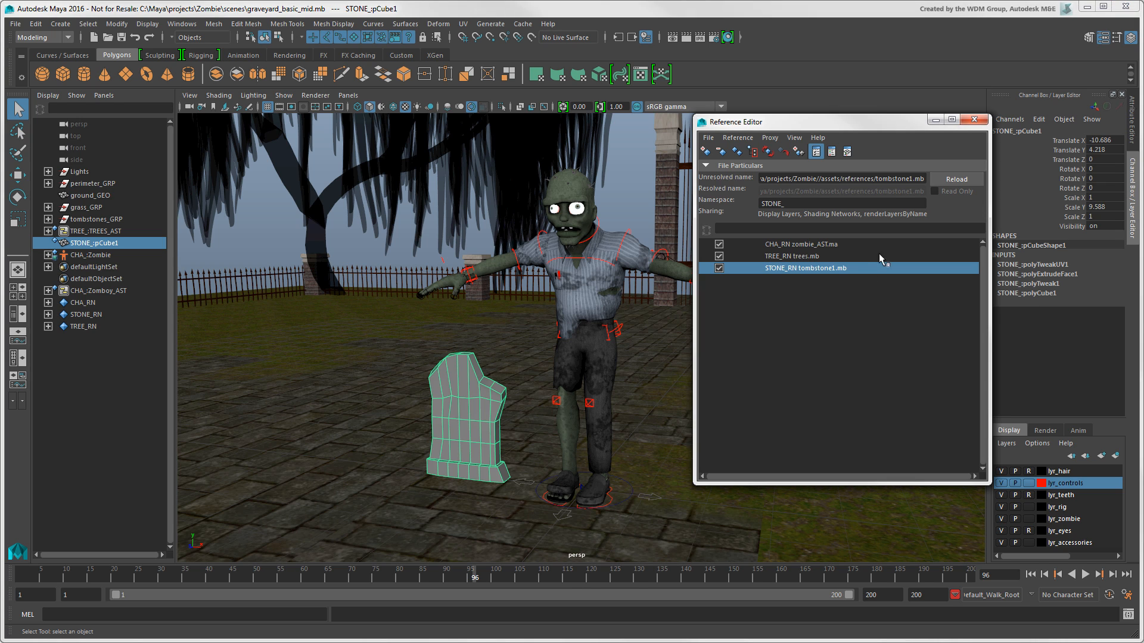
pyautogui.click(939, 179)
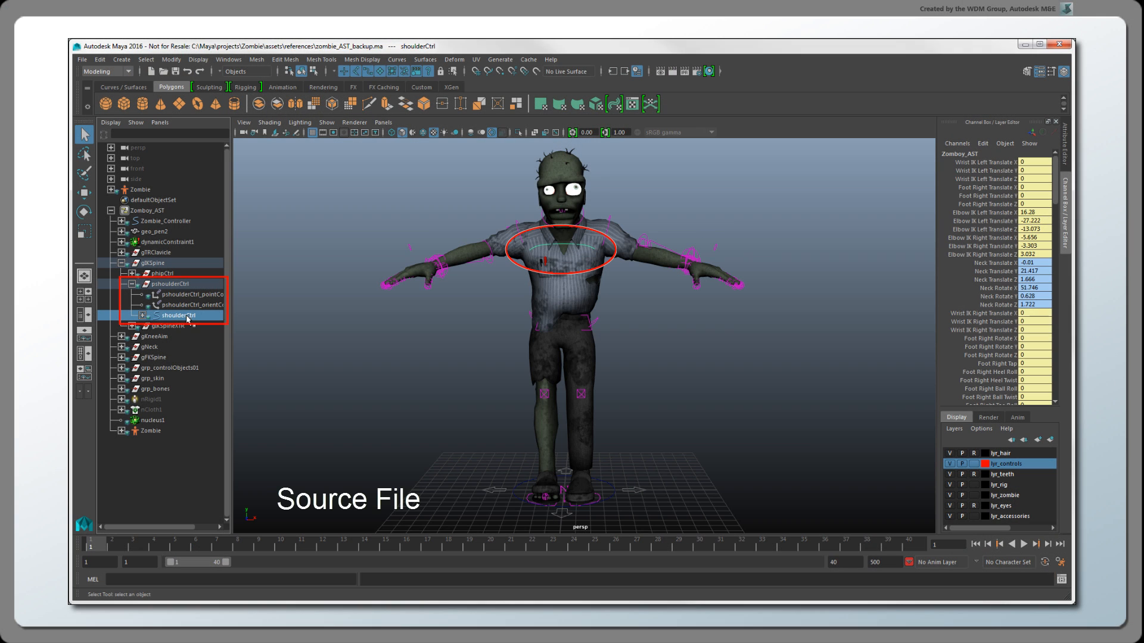
# - Rename the shoulderCtrl node under pshoulderCtrl as SHOULDER in the zombie source file
pyautogui.doubleClick(188, 316)
pyautogui.write('SHOULDER')
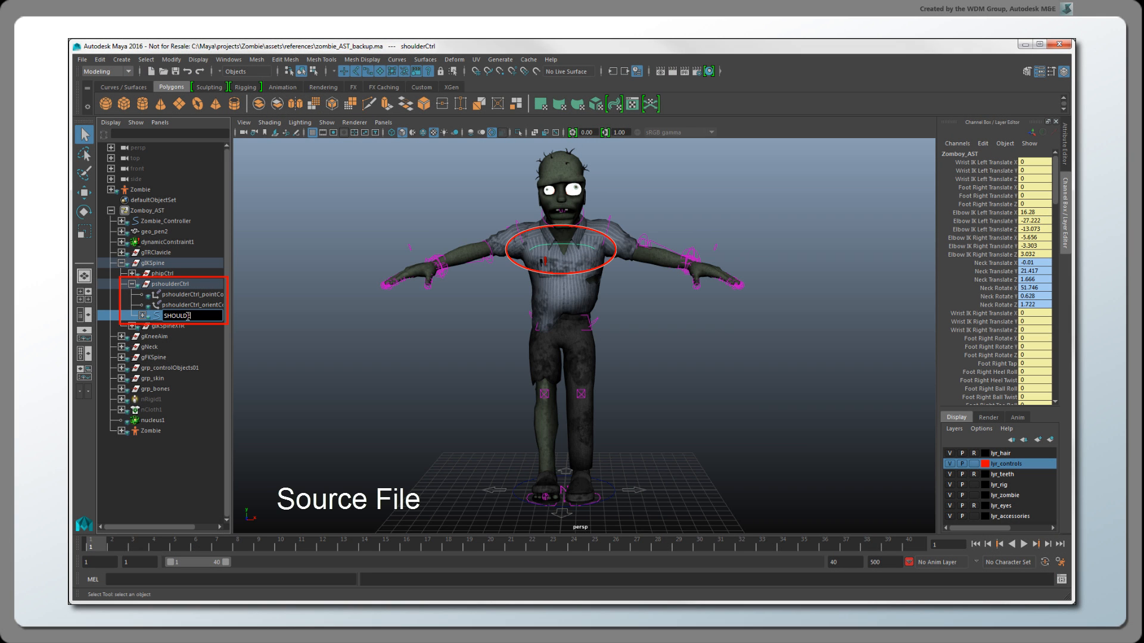
pyautogui.press('Return')
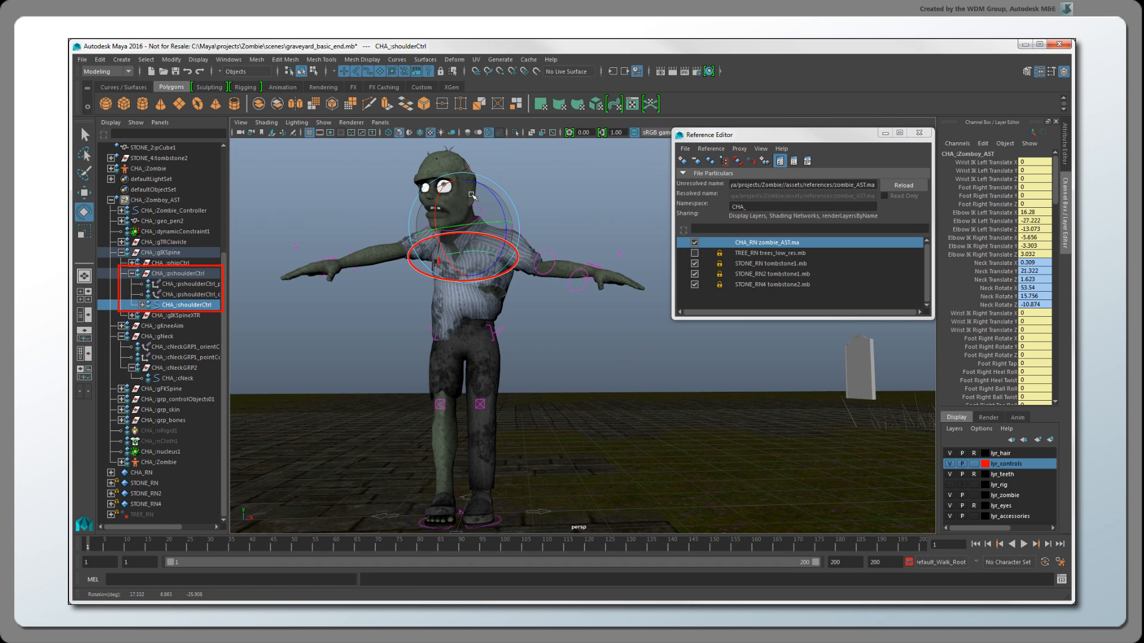
# - Undo the last rotation of the referenced CHA_:shoulderCtrl control and rotate it again
pyautogui.hotkey('ctrl', 'z')
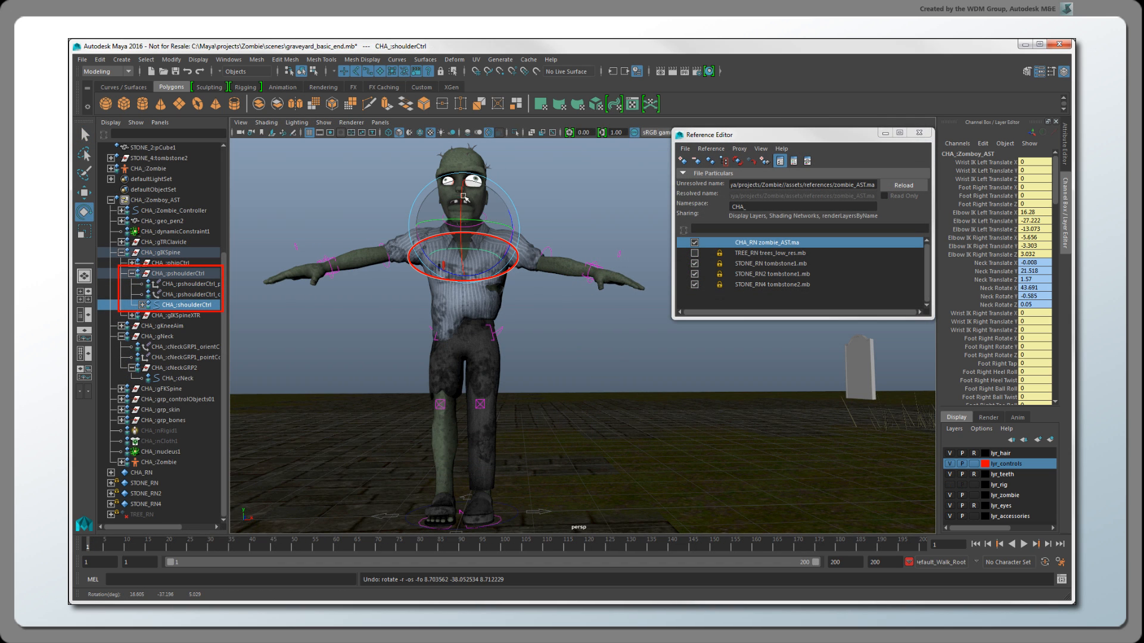
pyautogui.moveTo(464, 199); pyautogui.dragTo(457, 266)
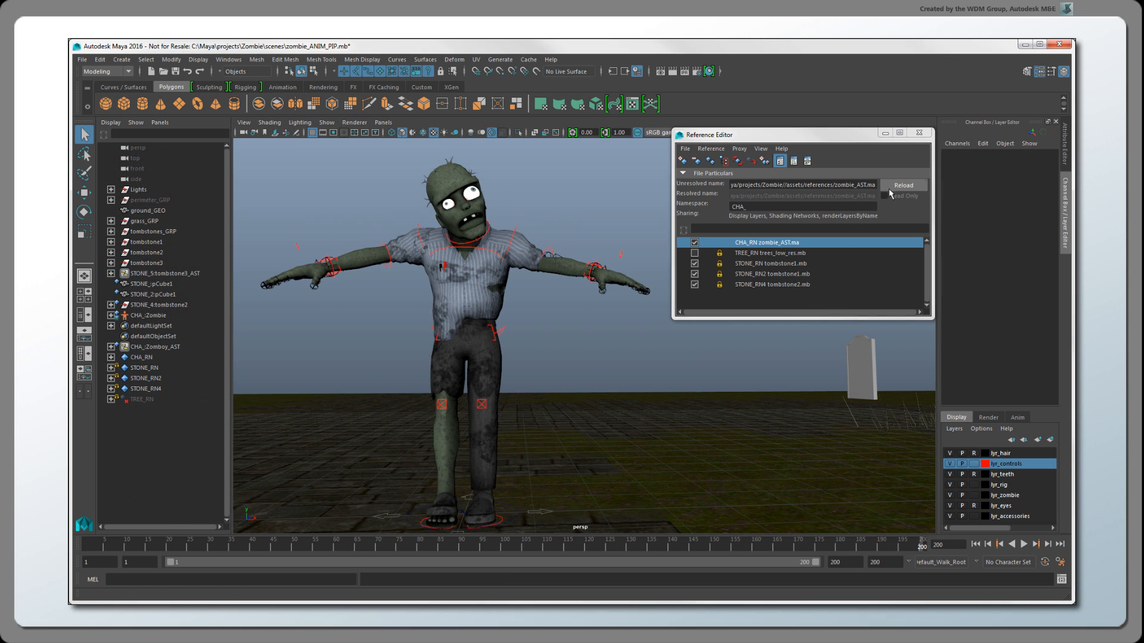
# - Reload the zombie_AST.ma reference in the animated scene and play back the animation
pyautogui.click(887, 187)
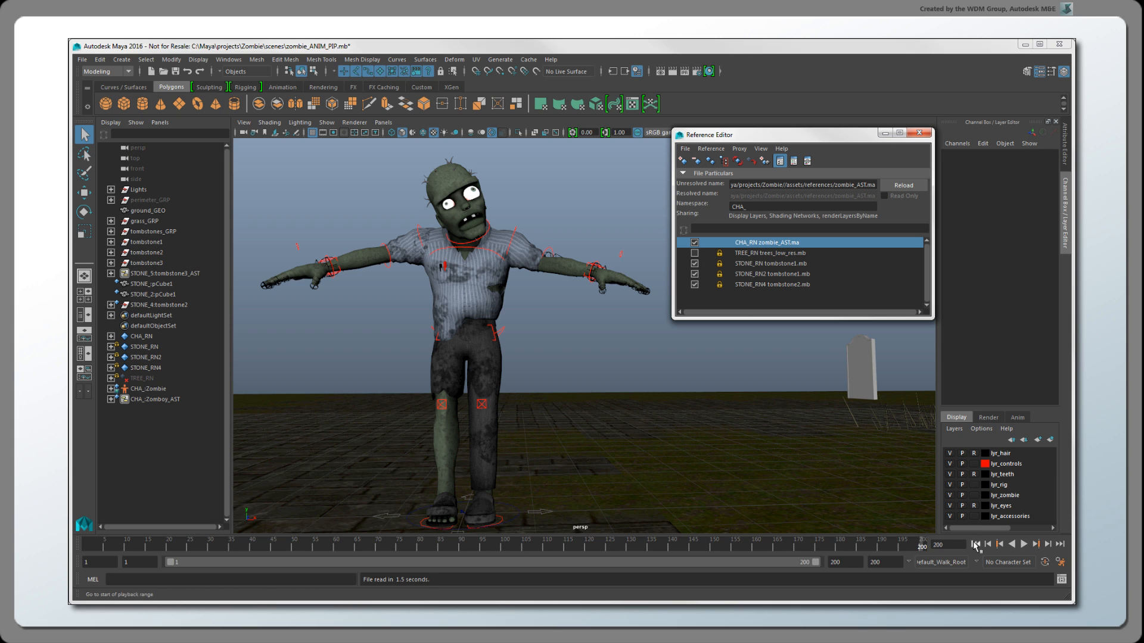
pyautogui.click(1024, 544)
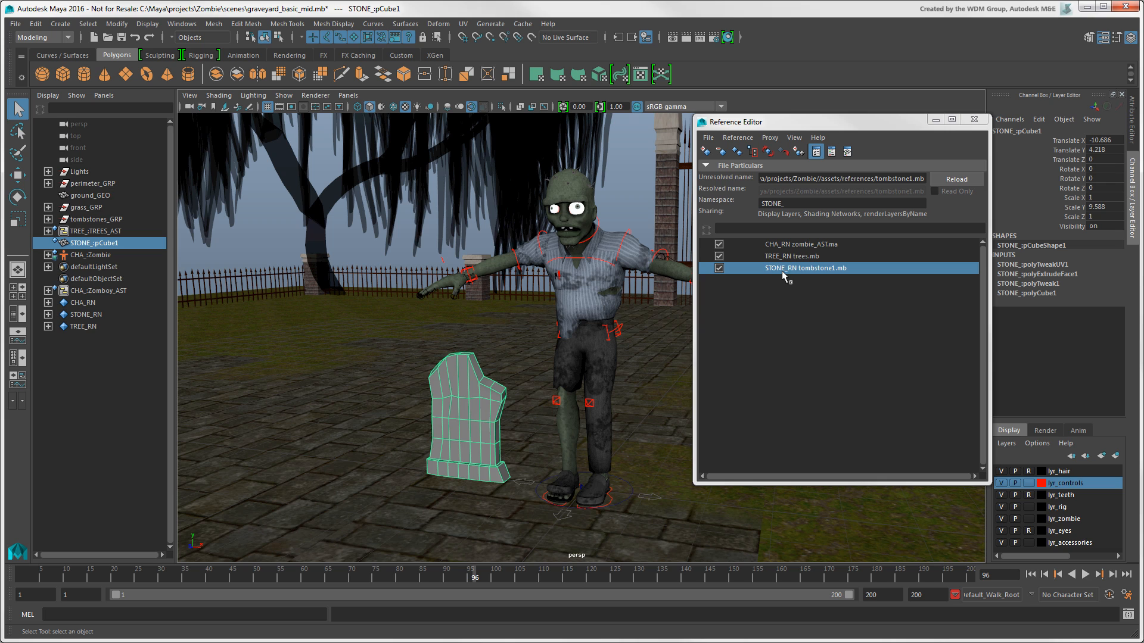
# - Duplicate the tombstone1.mb reference and move the duplicate tombstone to about -20.7 along X
pyautogui.rightClick(773, 271)
pyautogui.moveTo(829, 291)
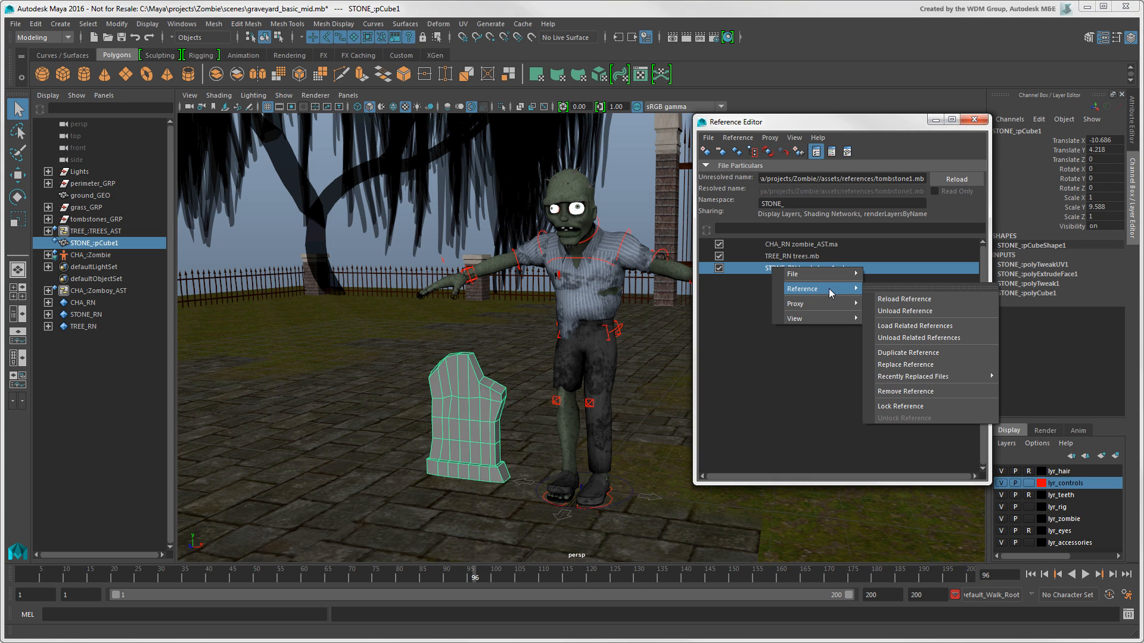
pyautogui.click(954, 353)
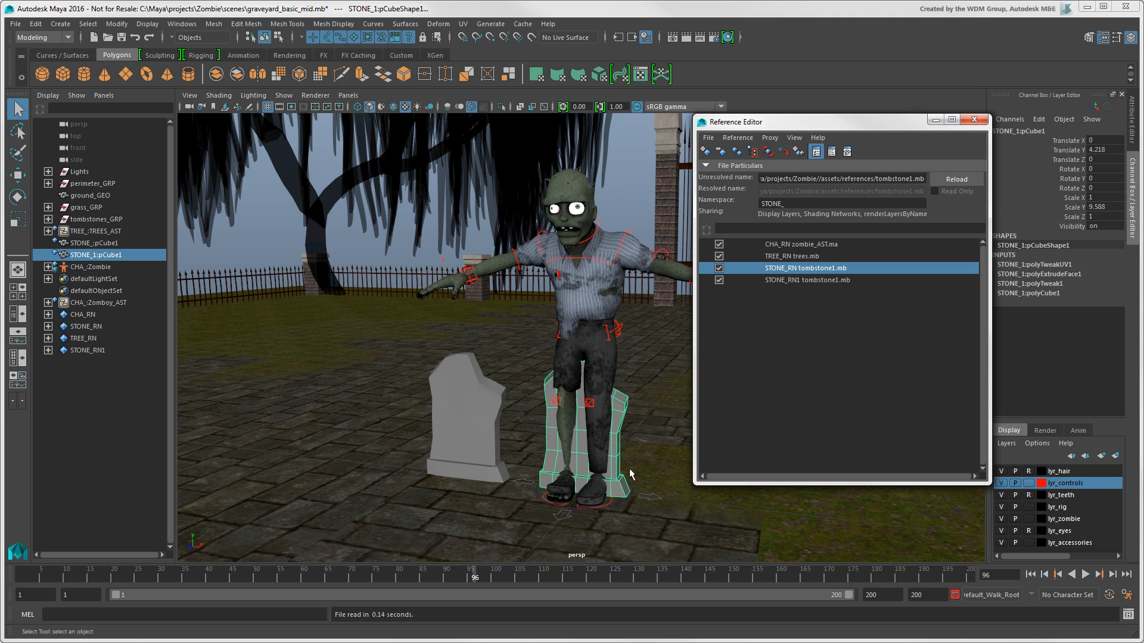
pyautogui.press('w')
pyautogui.moveTo(641, 451); pyautogui.dragTo(451, 447)
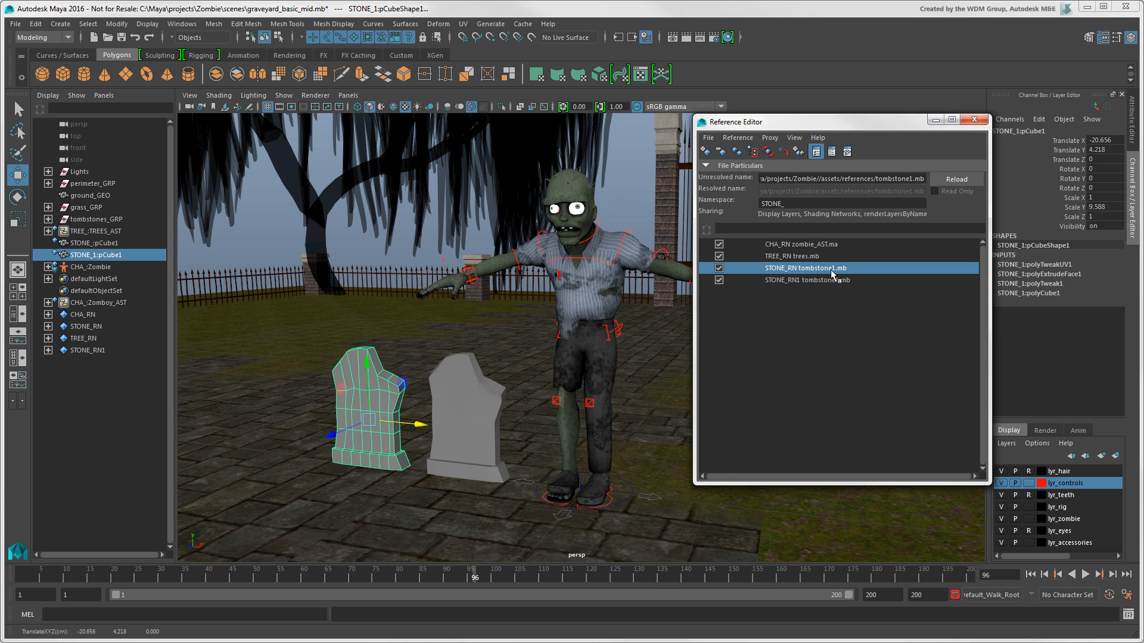
# - Duplicate the tombstone1.mb reference twice more, placing one tombstone at the row's far end and the other behind it at about X -26.9, Z -17.4
pyautogui.click(738, 154)
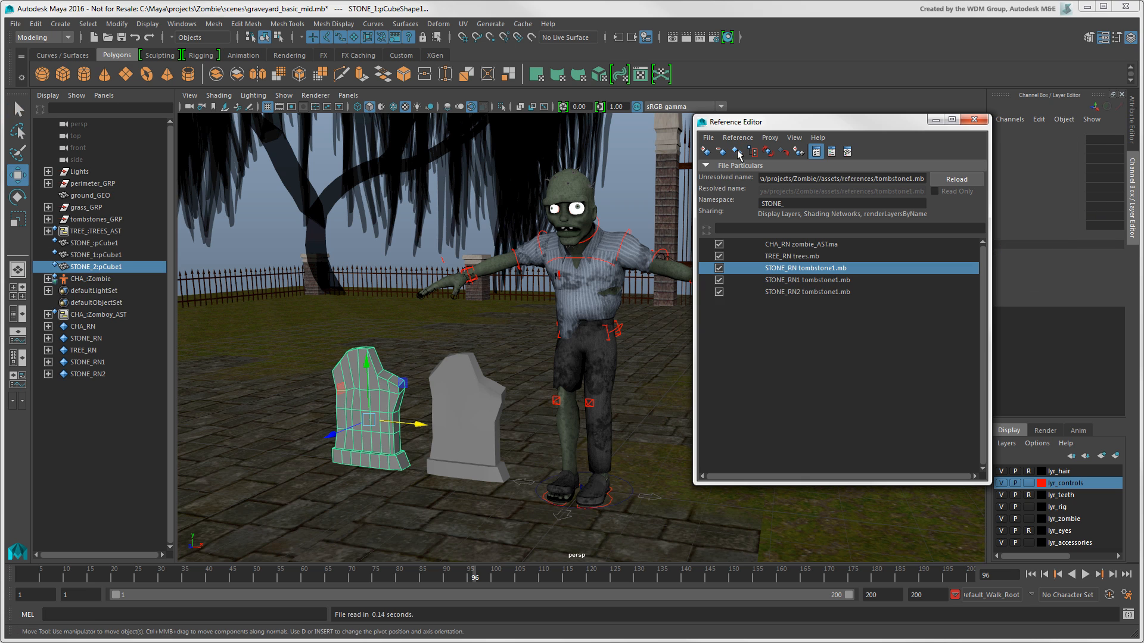
pyautogui.click(738, 154)
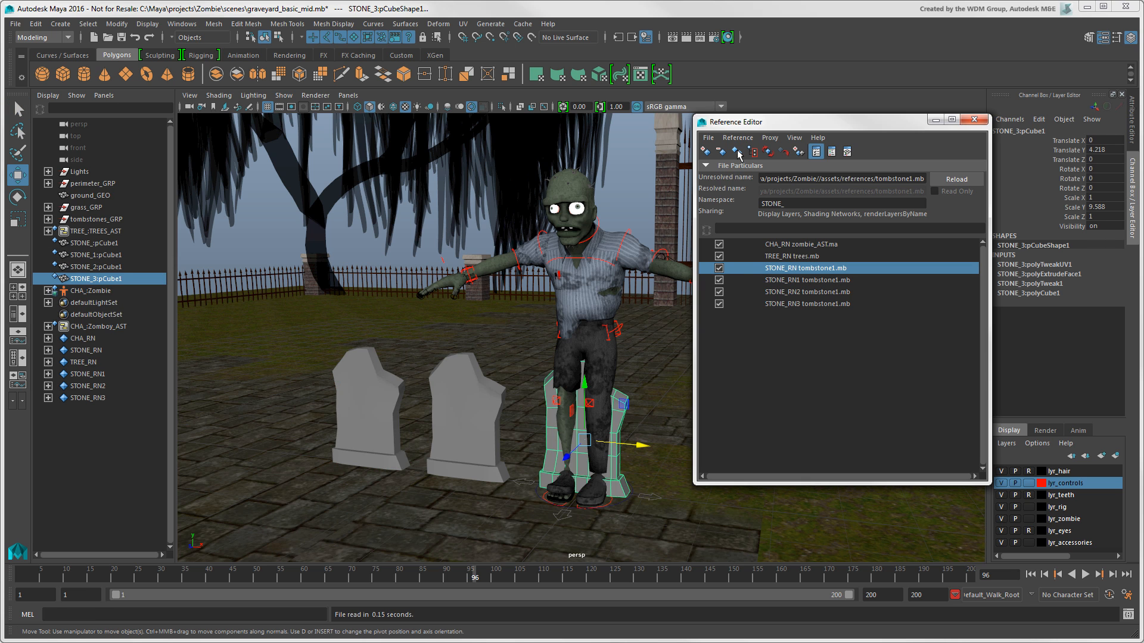
pyautogui.moveTo(640, 445); pyautogui.dragTo(313, 448)
pyautogui.click(629, 413)
pyautogui.moveTo(642, 447); pyautogui.dragTo(382, 364)
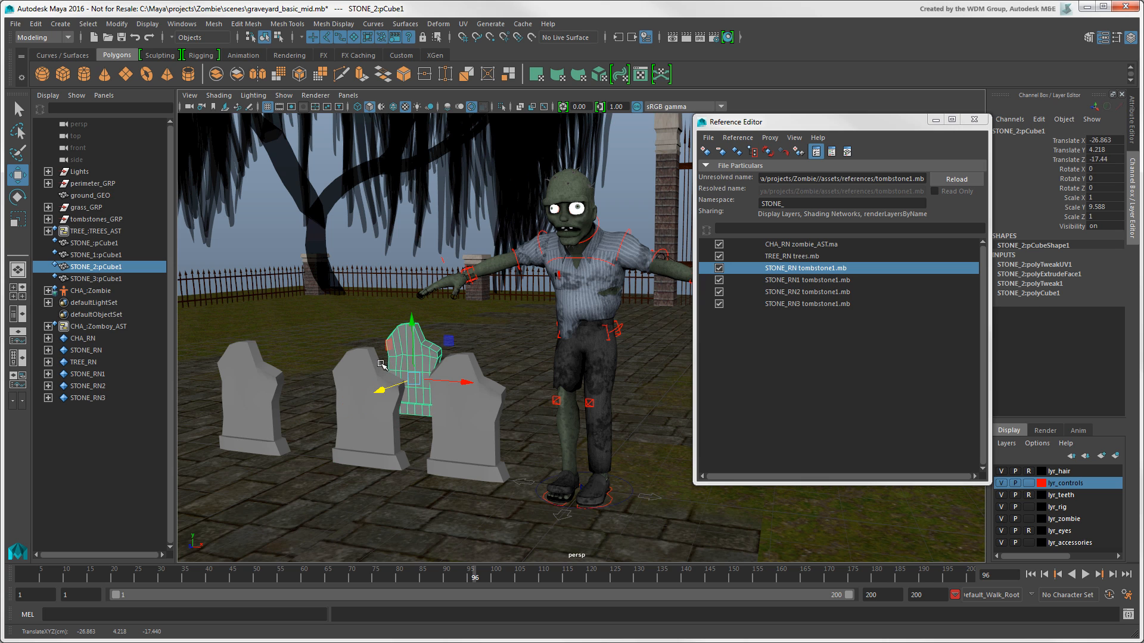
# - Go through the duplicated STONE_RN1, STONE_RN2 and STONE_RN3 references in the Reference Editor to check their entries
pyautogui.click(820, 281)
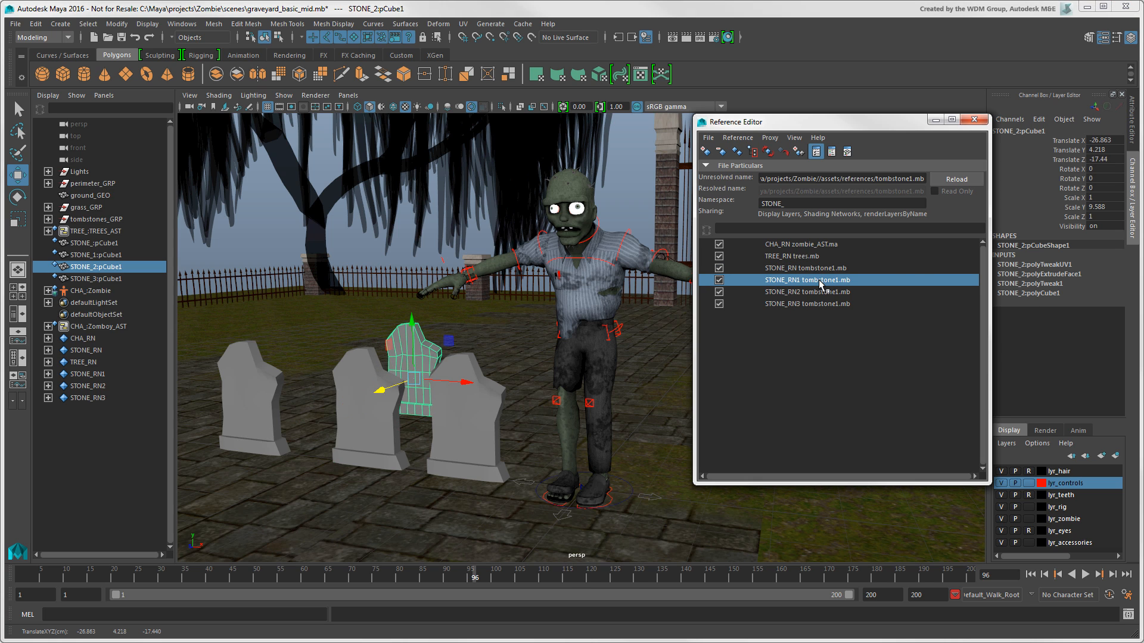
pyautogui.click(818, 291)
pyautogui.click(813, 302)
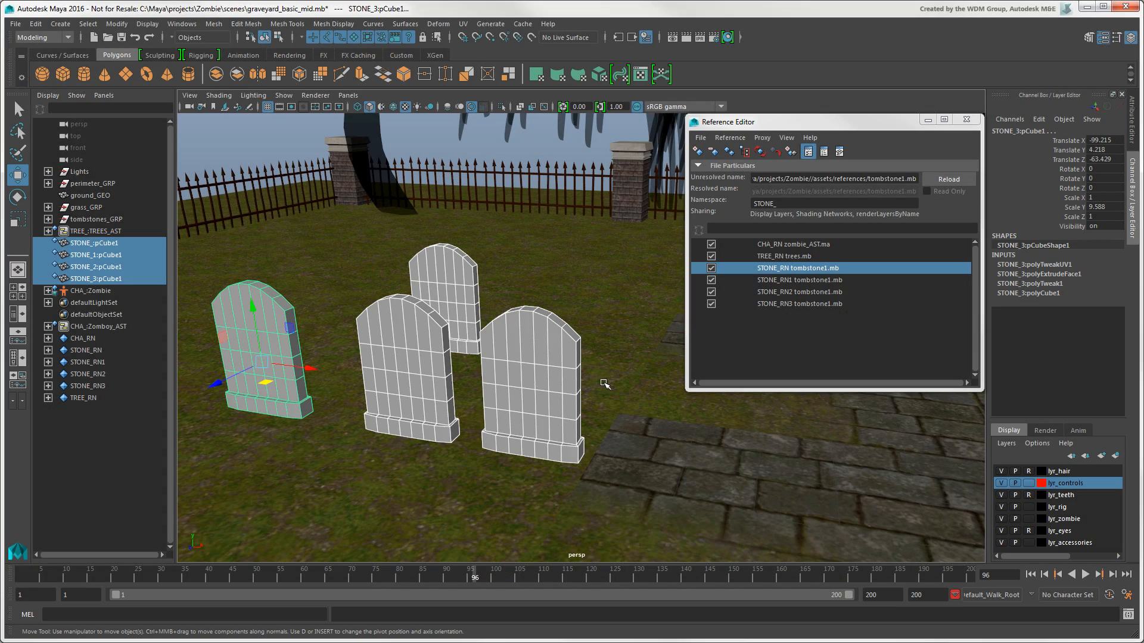
# - Reference tombstone2.mb from the assets/references folder into the graveyard scene
pyautogui.press('q')
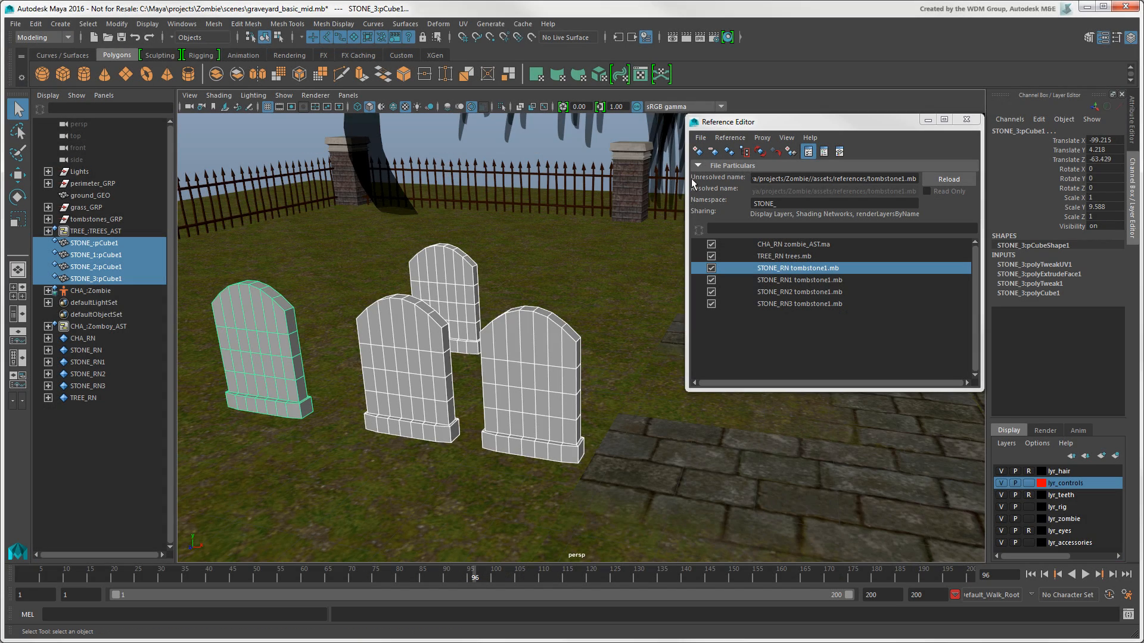
pyautogui.click(698, 153)
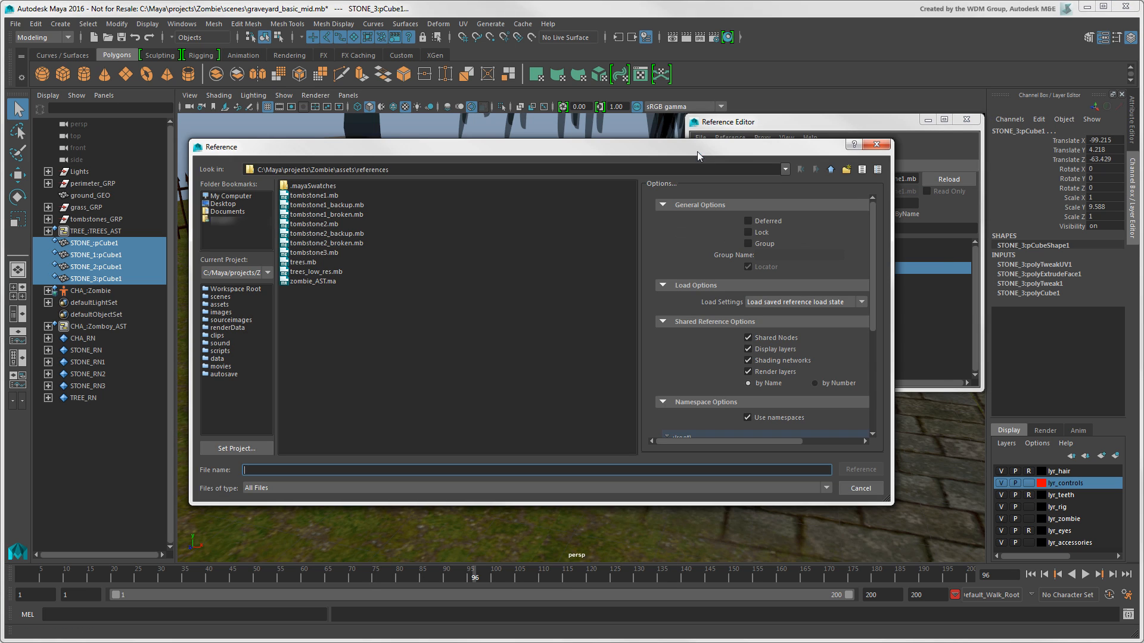
pyautogui.click(319, 225)
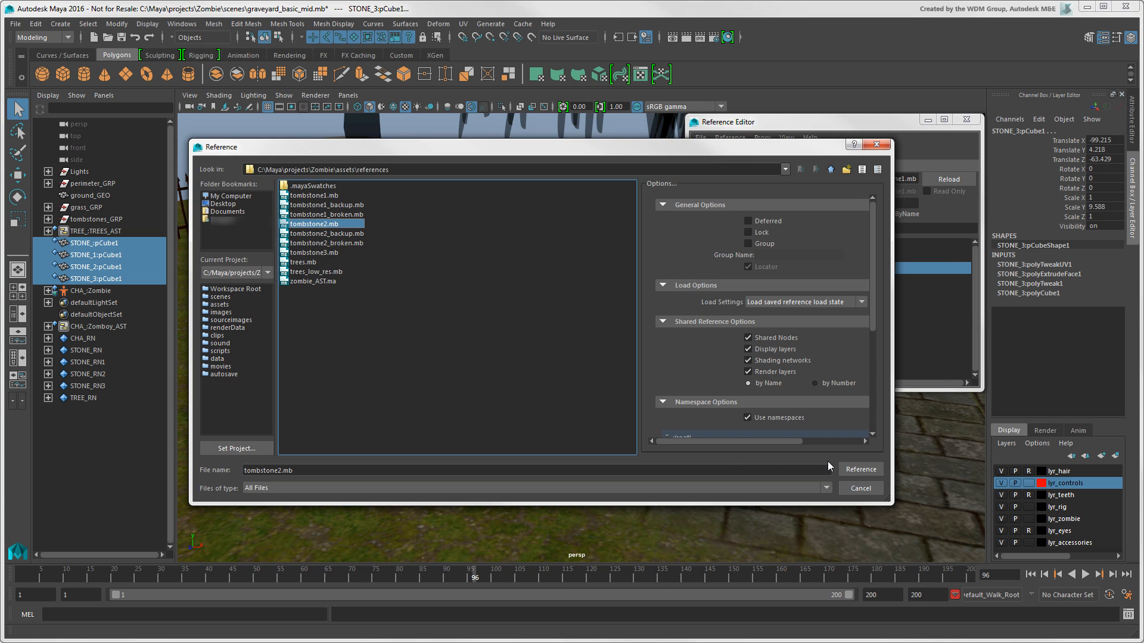
pyautogui.click(860, 470)
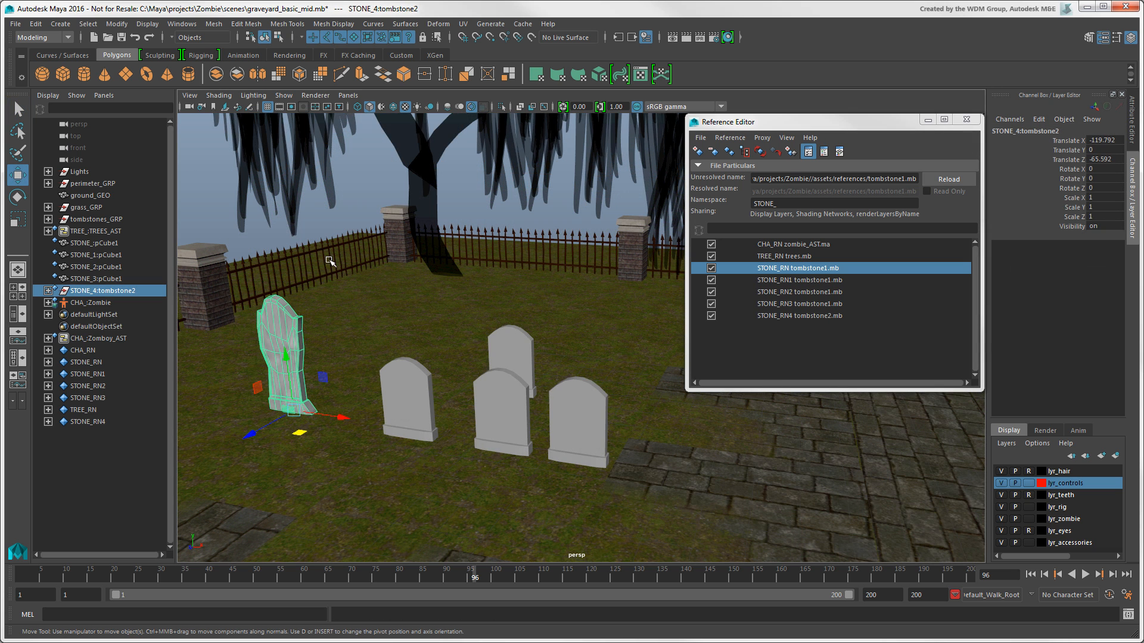
# - Create three instances of the tombstone2 reference with Duplicate Special, using the Instance geometry type
pyautogui.click(35, 24)
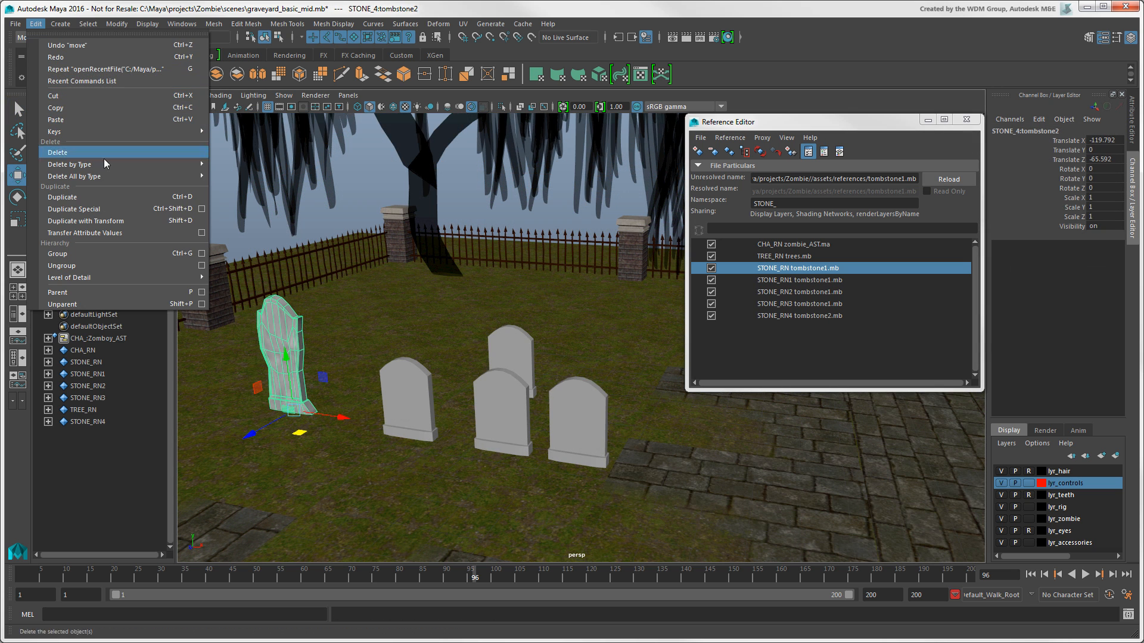
pyautogui.click(201, 209)
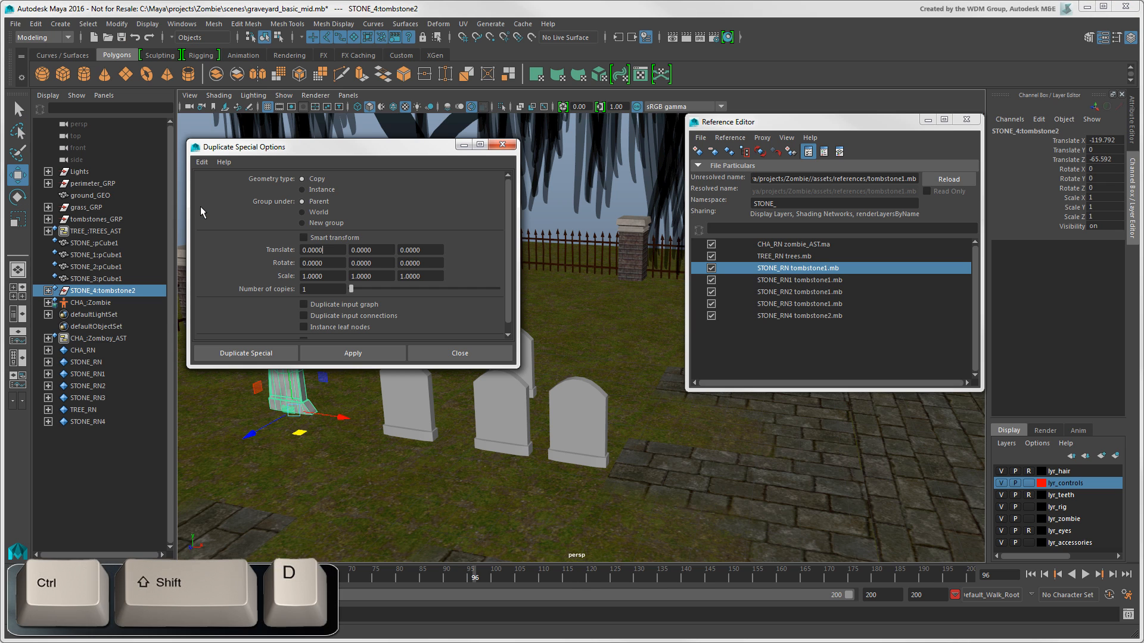
pyautogui.click(303, 189)
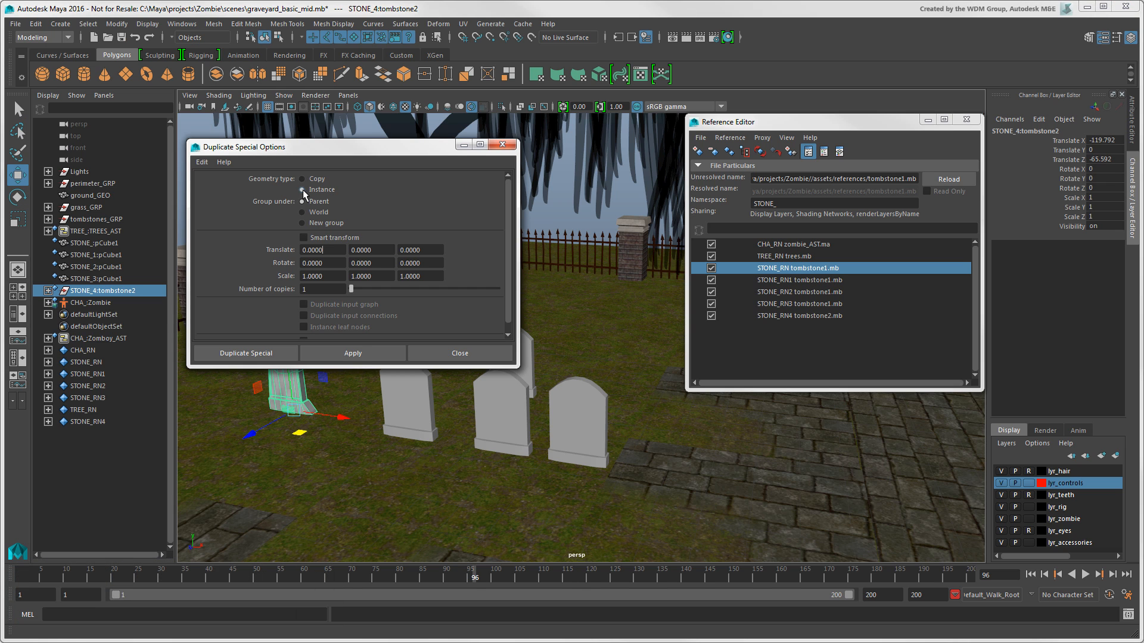
pyautogui.doubleClick(305, 289)
pyautogui.write('3')
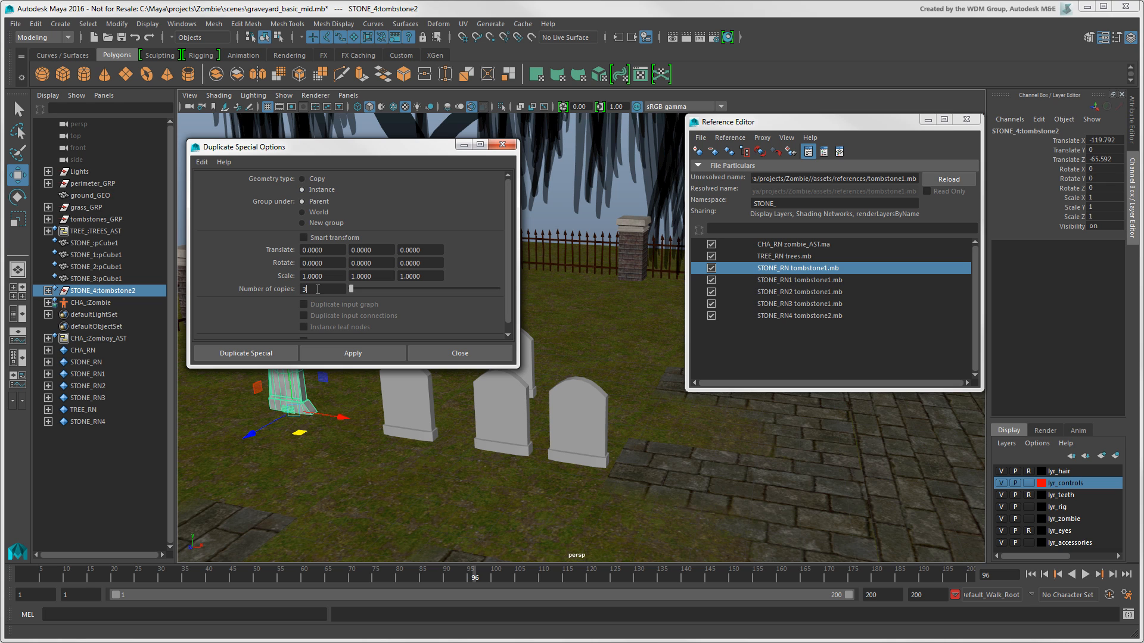
pyautogui.click(284, 352)
pyautogui.click(285, 357)
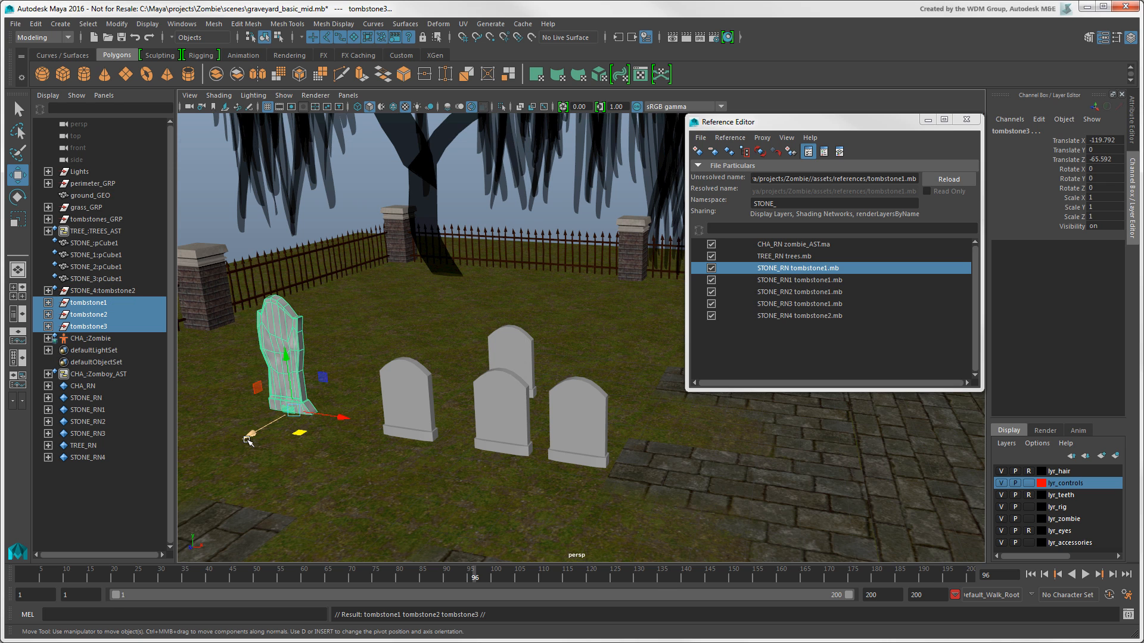
# - Spread the tombstone2 instances out behind the original, placing two at about X -115.7, Z -96.2 and X -144.5, Z -123
pyautogui.moveTo(301, 427); pyautogui.dragTo(440, 377)
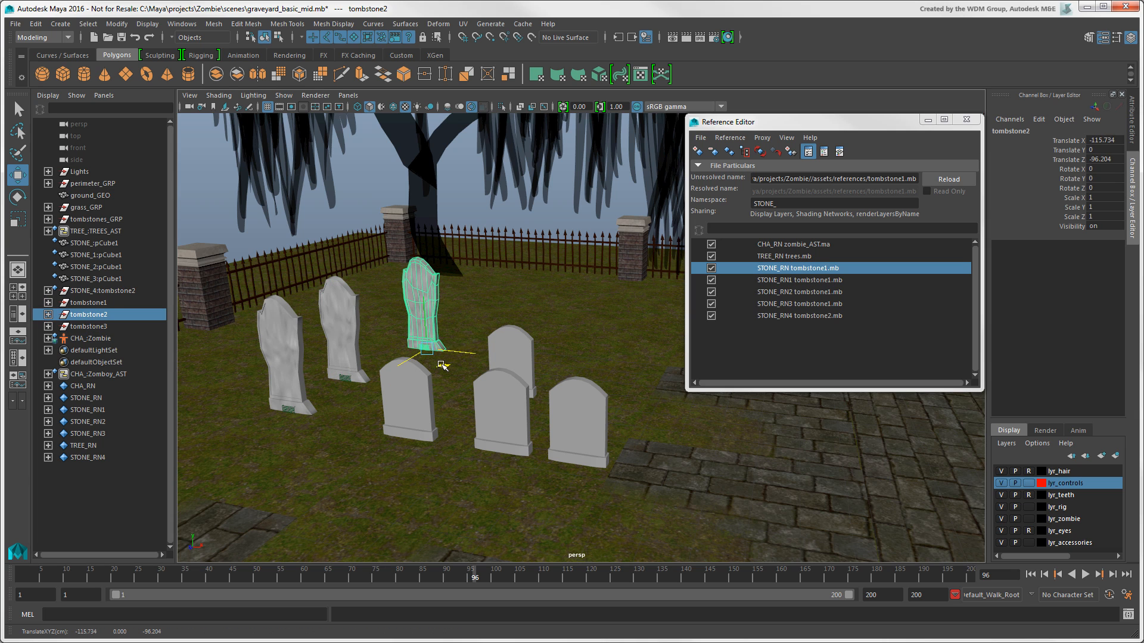
pyautogui.click(336, 339)
pyautogui.moveTo(348, 380); pyautogui.dragTo(377, 310)
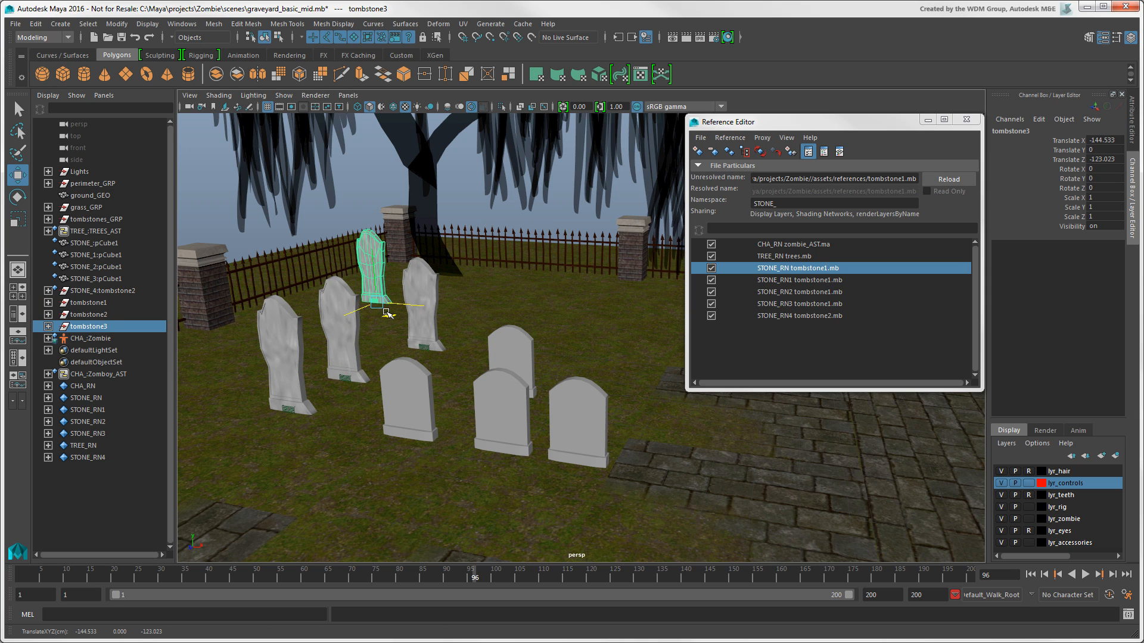
pyautogui.click(92, 292)
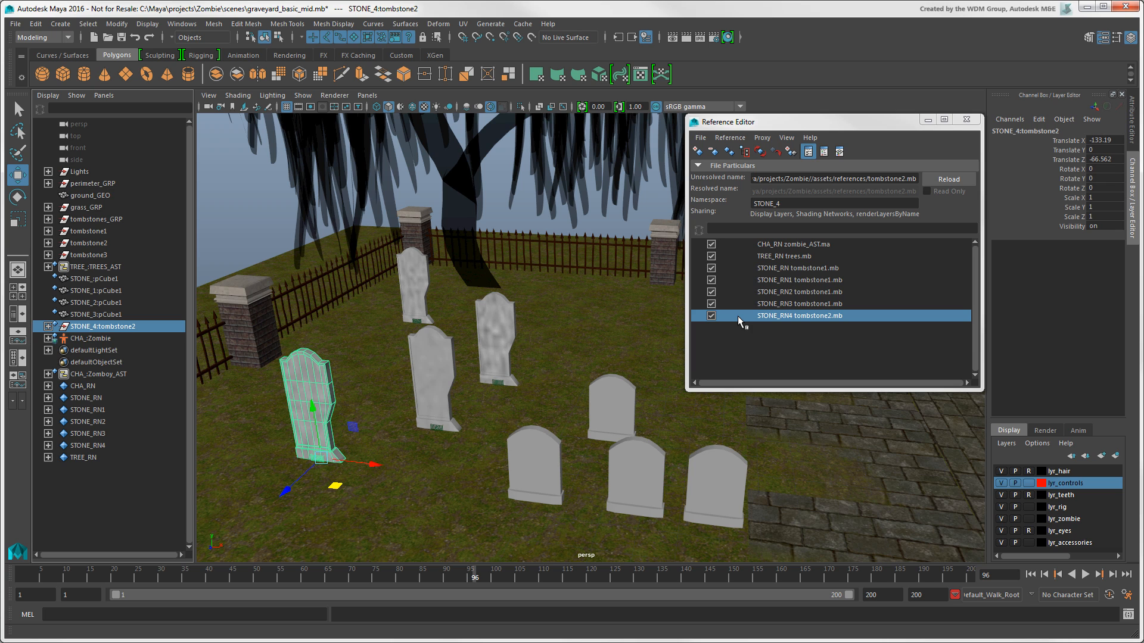
# - Reference tombstone3.mb from the assets/references folder into the graveyard scene
pyautogui.click(698, 152)
pyautogui.click(355, 248)
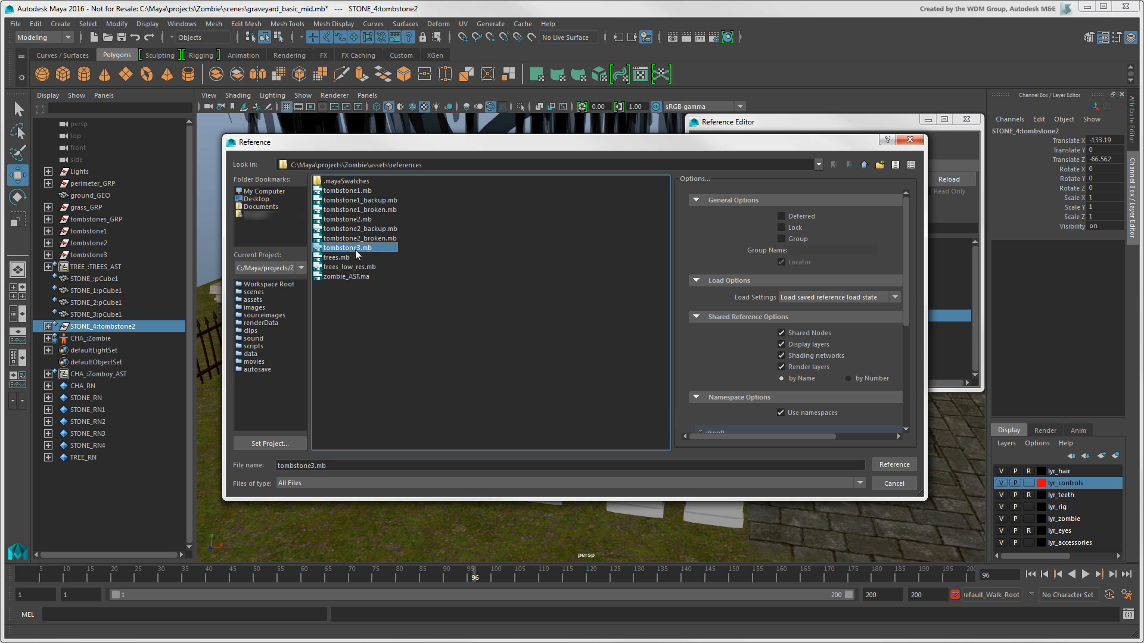
pyautogui.moveTo(908, 316); pyautogui.dragTo(907, 358)
pyautogui.moveTo(850, 437); pyautogui.dragTo(887, 437)
pyautogui.click(894, 466)
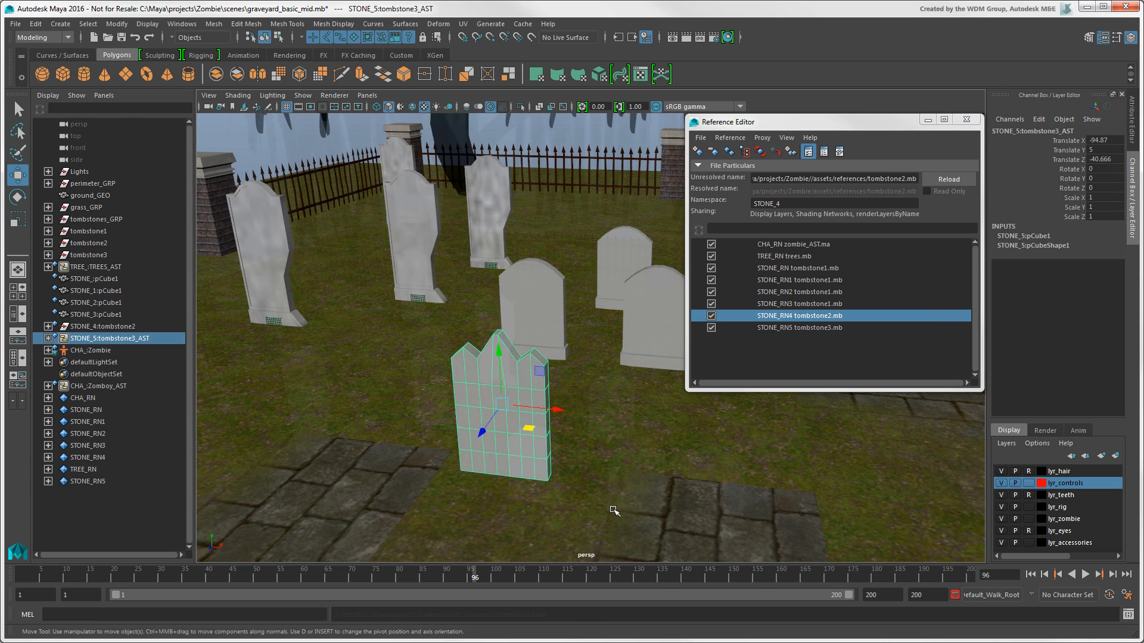
# - Import the objects of the STONE_RN5 tombstone3.mb reference into the scene and select the imported tombstone3 asset
pyautogui.click(813, 328)
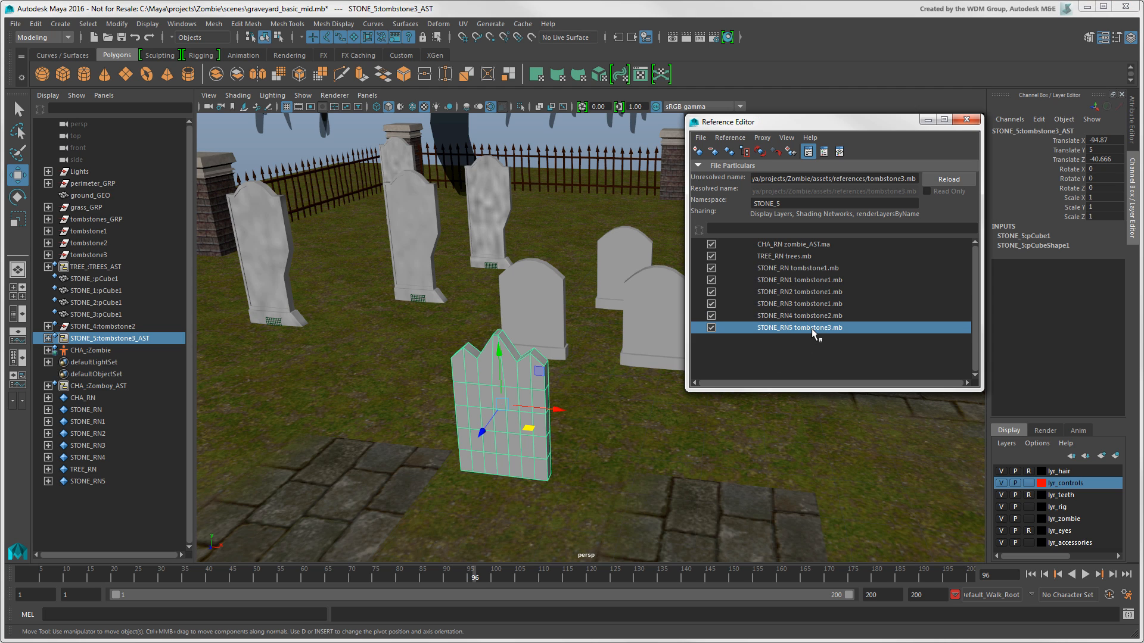
pyautogui.rightClick(739, 330)
pyautogui.moveTo(769, 333)
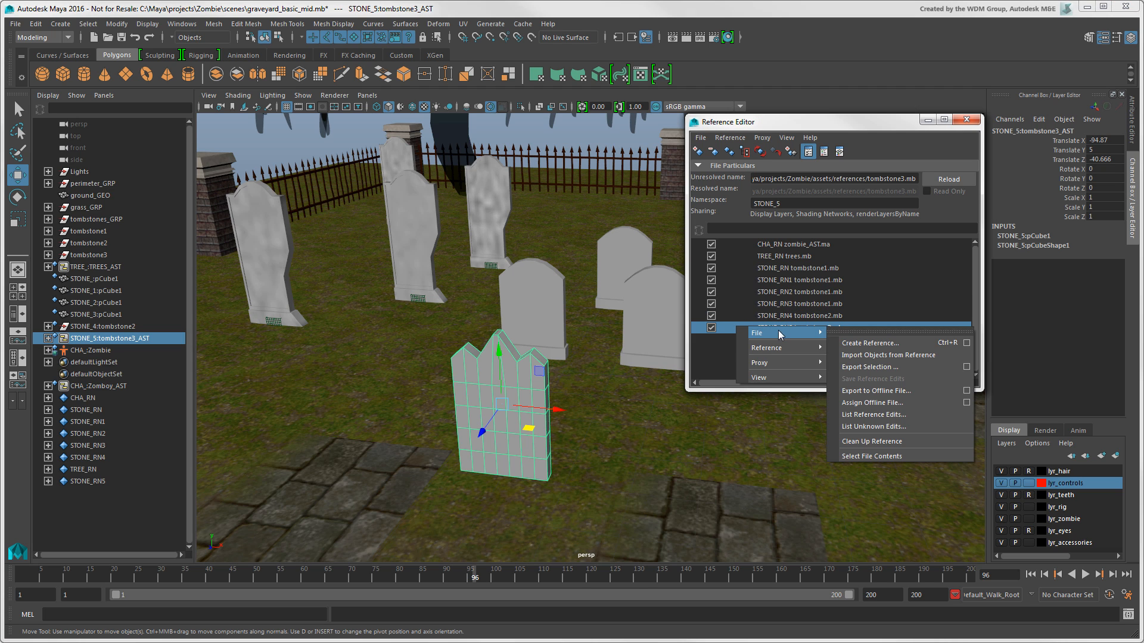
pyautogui.click(896, 356)
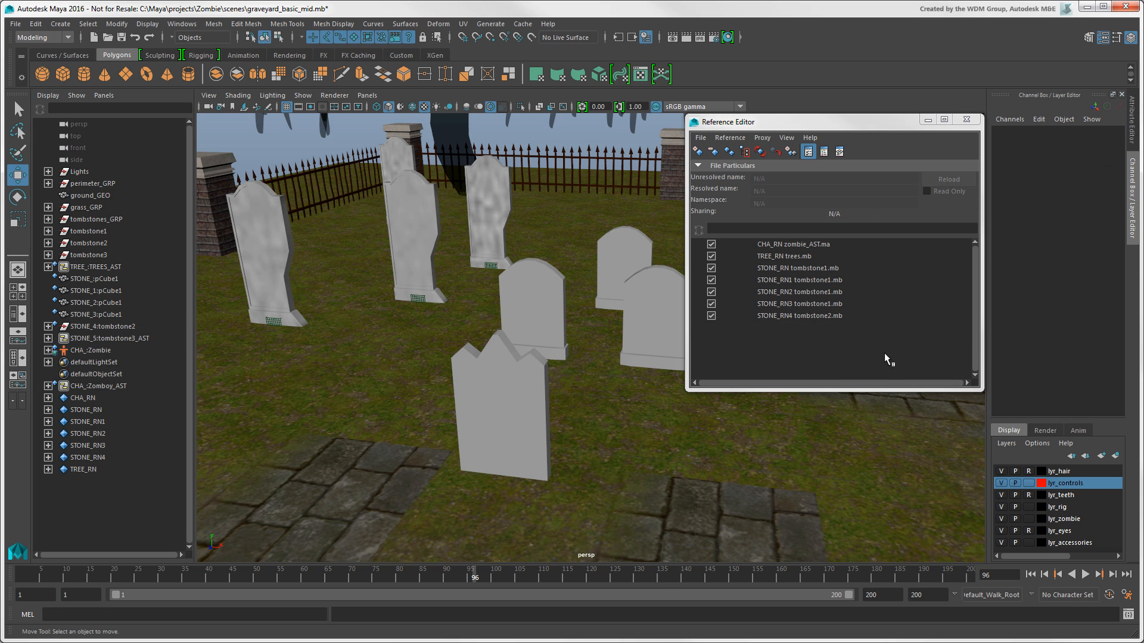
pyautogui.click(121, 338)
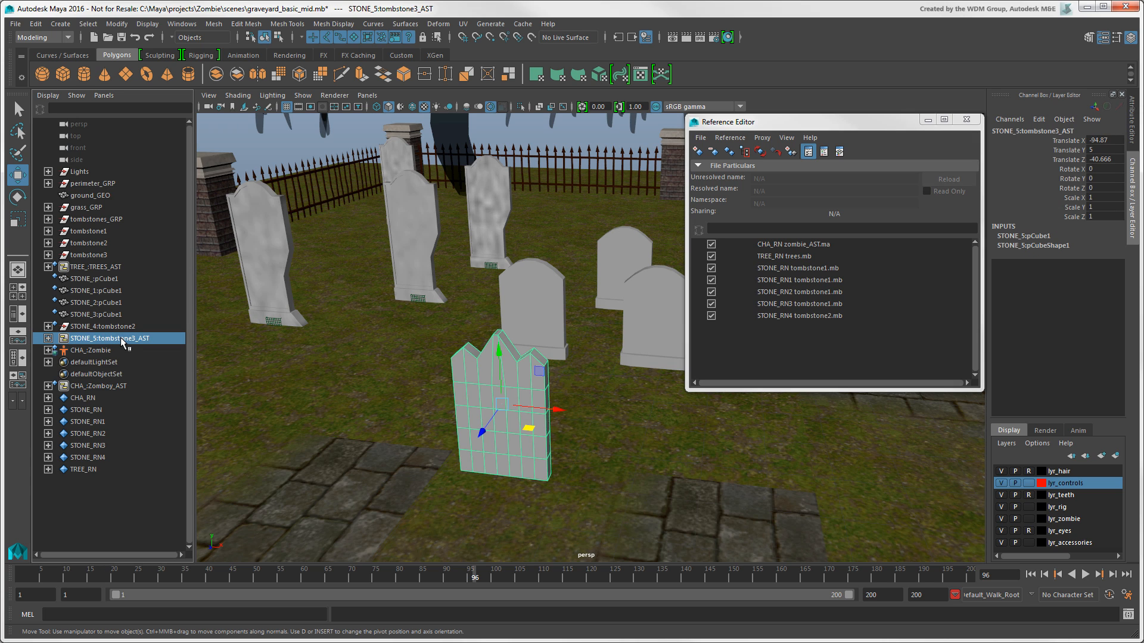
# - Unload the duplicated tombstone1.mb references STONE_RN1, STONE_RN2 and STONE_RN3
pyautogui.click(802, 277)
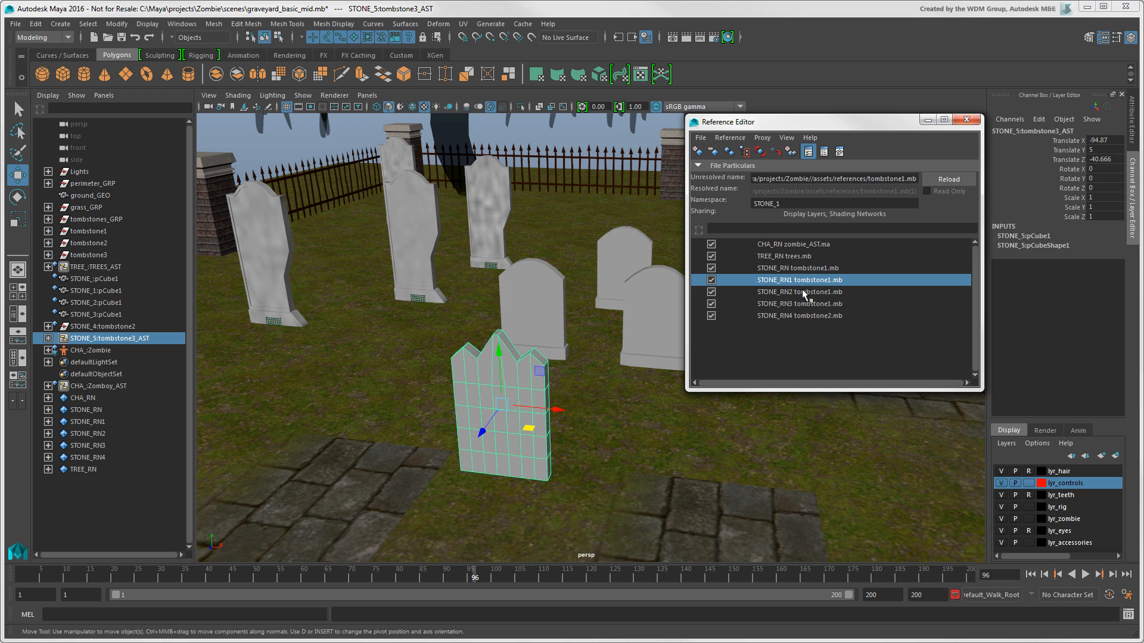
pyautogui.keyDown('shift'); pyautogui.click(804, 295); pyautogui.keyUp('shift')
pyautogui.keyDown('shift'); pyautogui.click(804, 305); pyautogui.keyUp('shift')
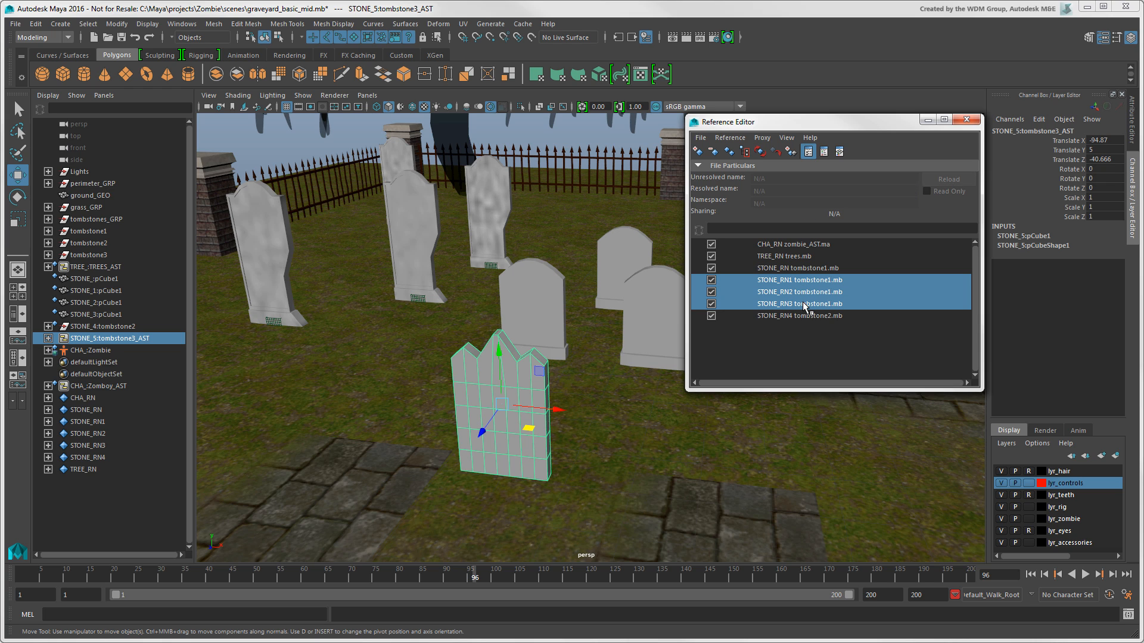
pyautogui.click(788, 281)
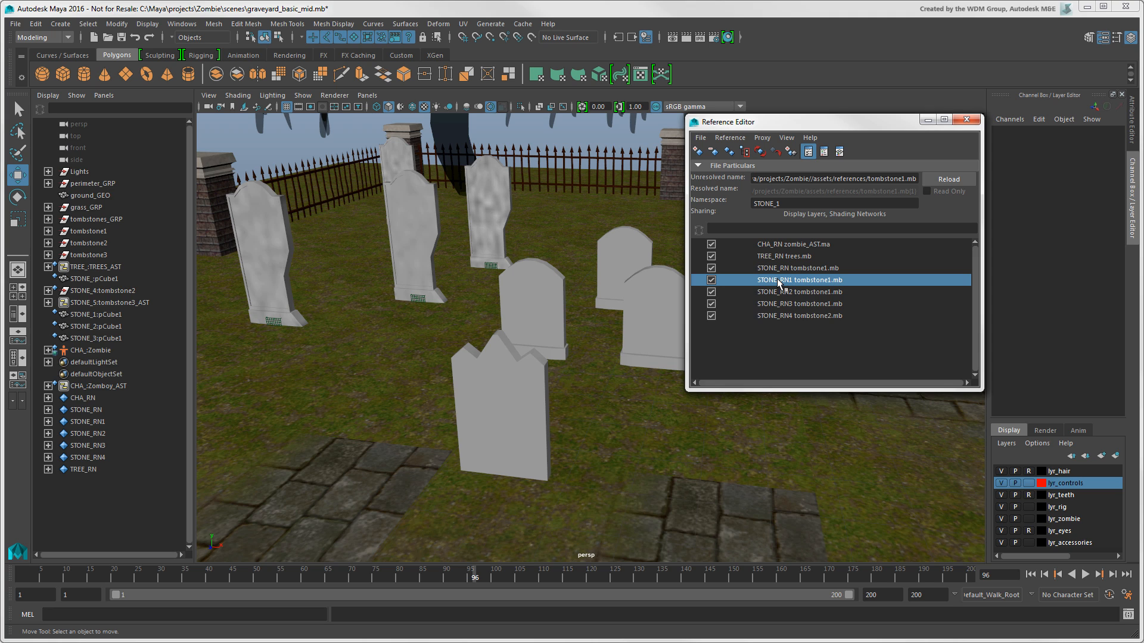
pyautogui.click(711, 280)
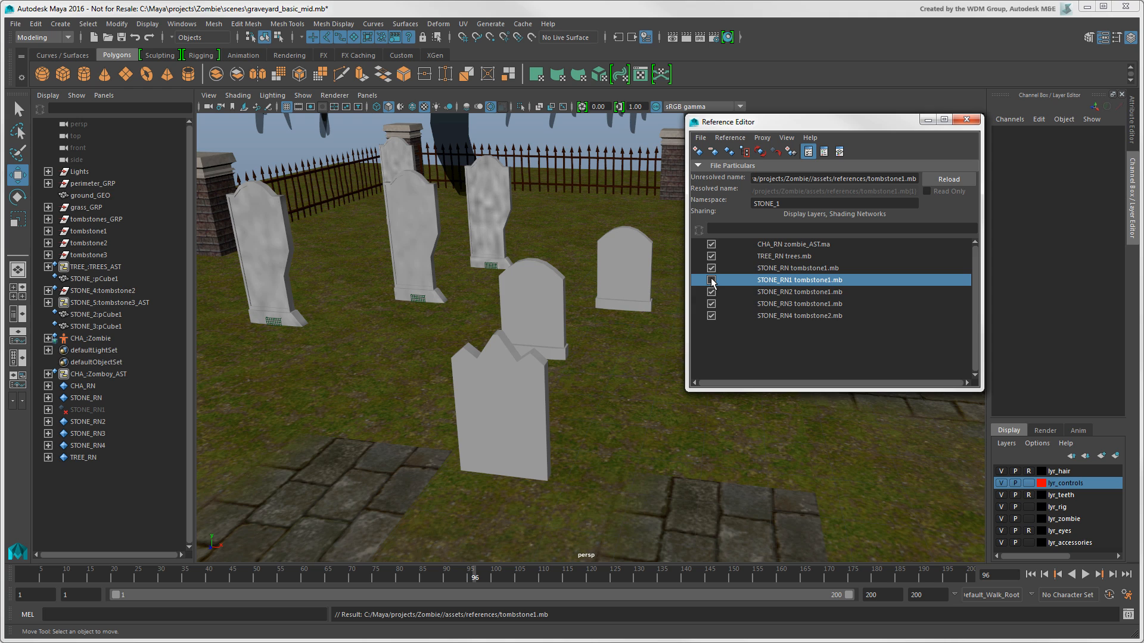
pyautogui.click(711, 292)
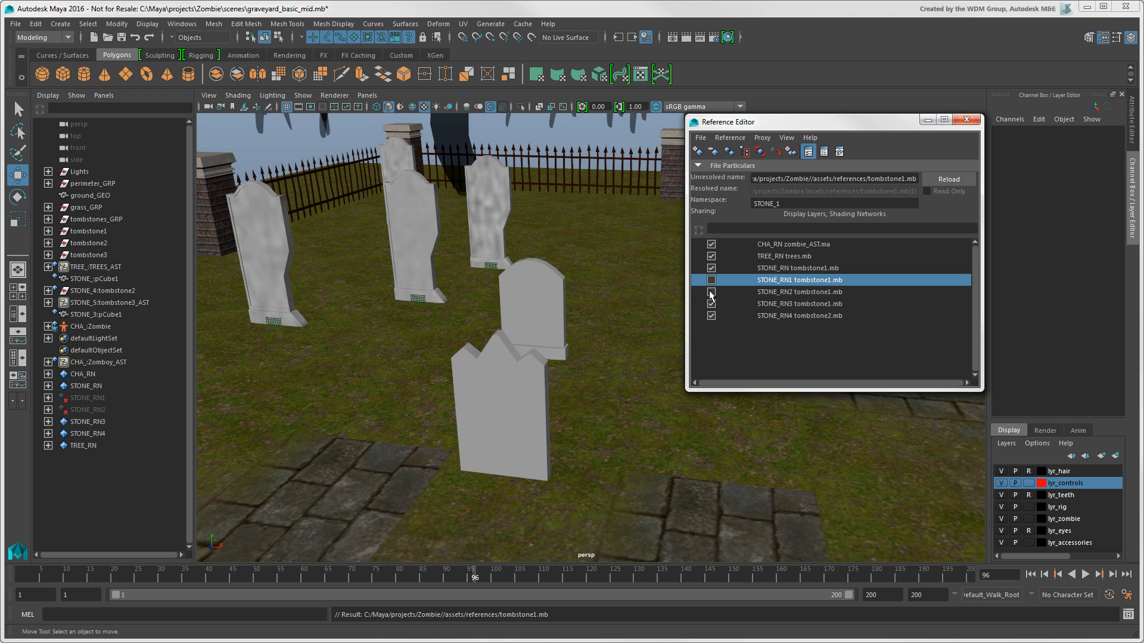
pyautogui.click(784, 305)
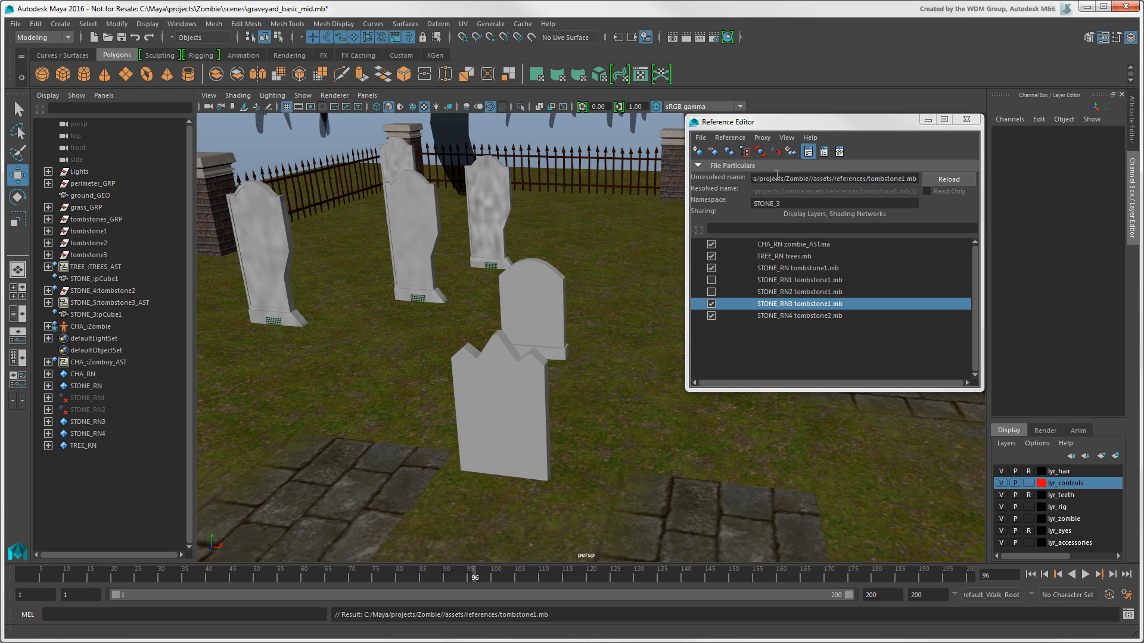
pyautogui.click(775, 152)
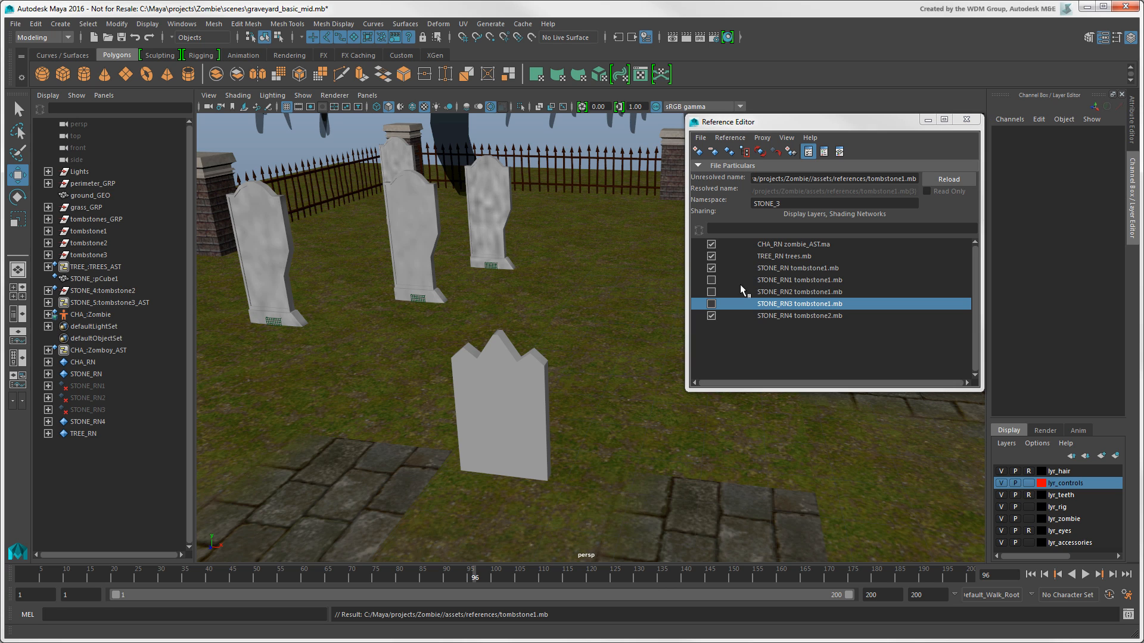
# - Load the STONE_RN1, STONE_RN2 and STONE_RN3 tombstone references back into the scene
pyautogui.click(712, 280)
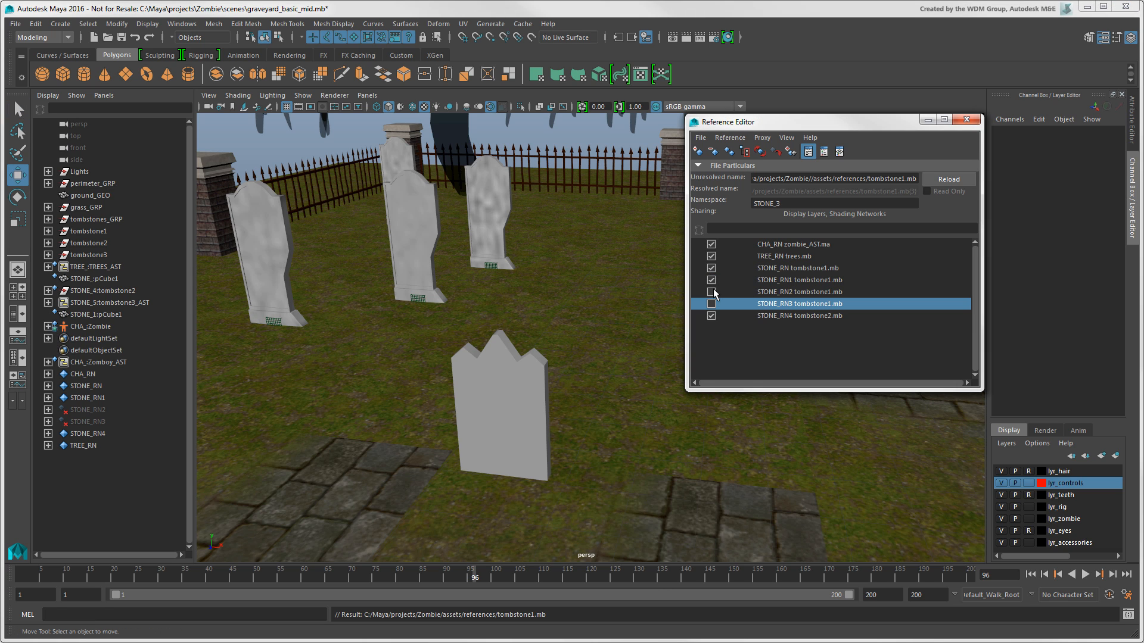
pyautogui.click(711, 292)
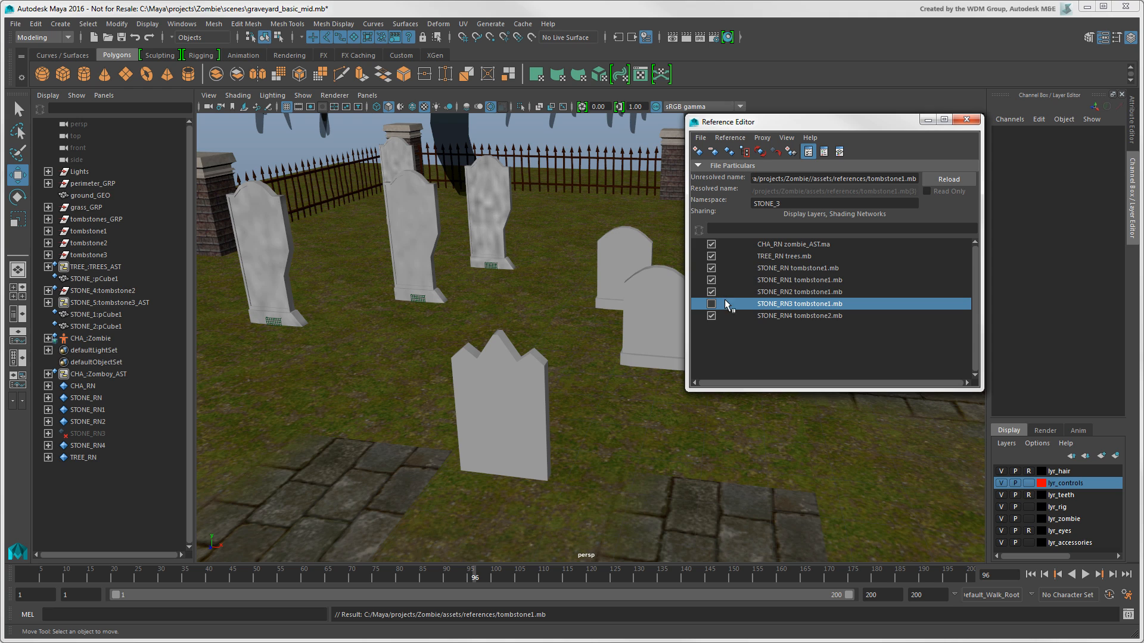
pyautogui.click(759, 153)
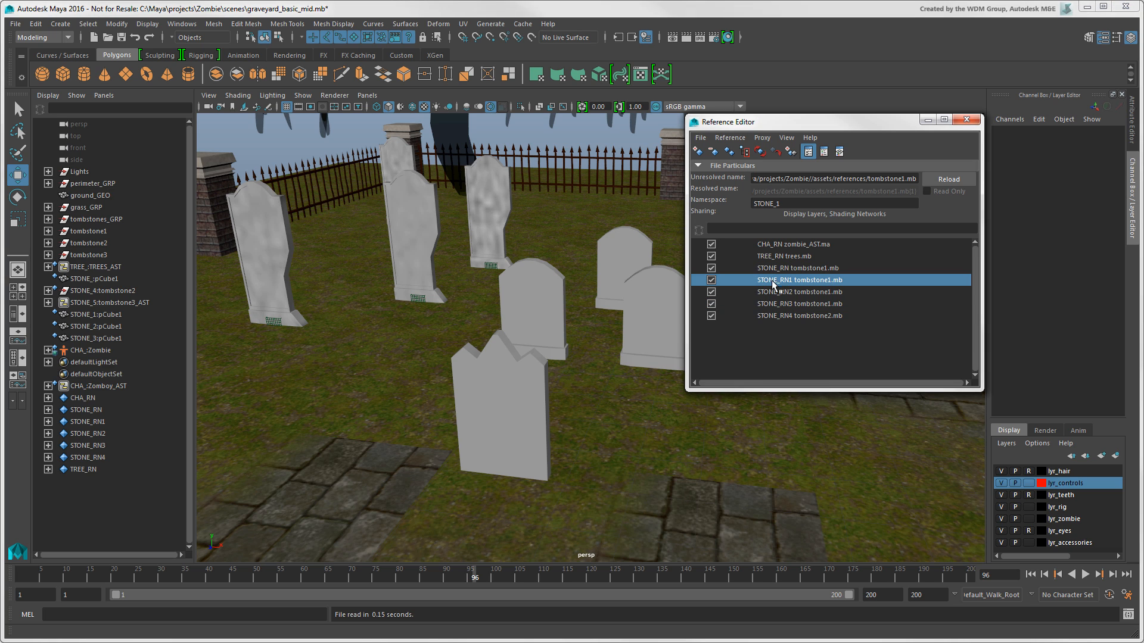
# - Remove the STONE_RN1 and STONE_RN3 tombstone1.mb references from the scene
pyautogui.rightClick(737, 287)
pyautogui.moveTo(775, 304)
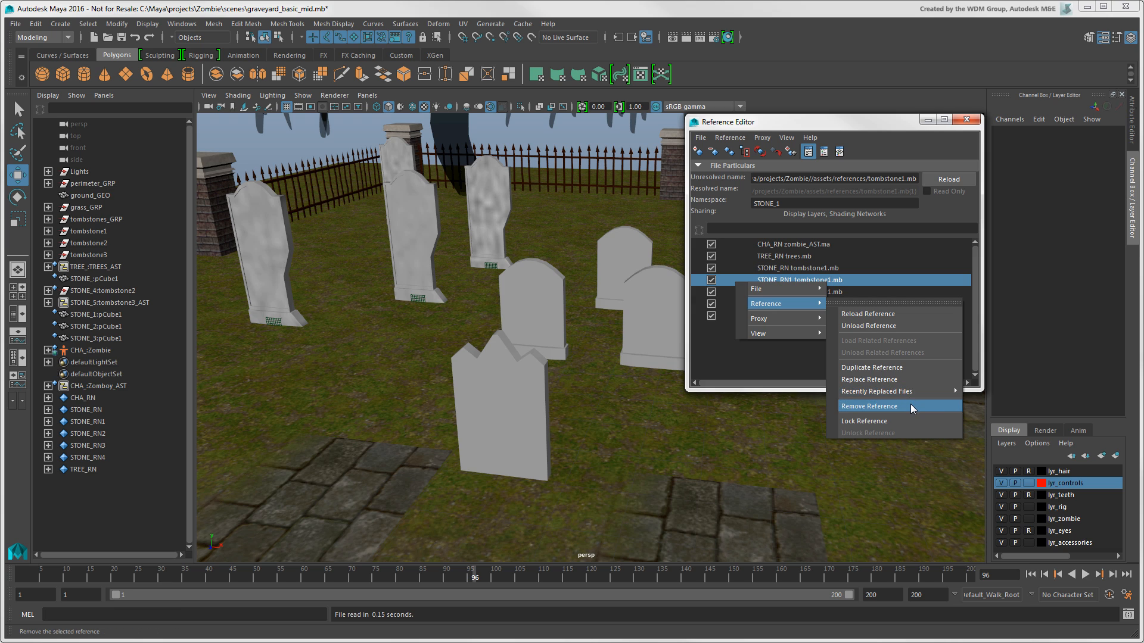
pyautogui.click(910, 406)
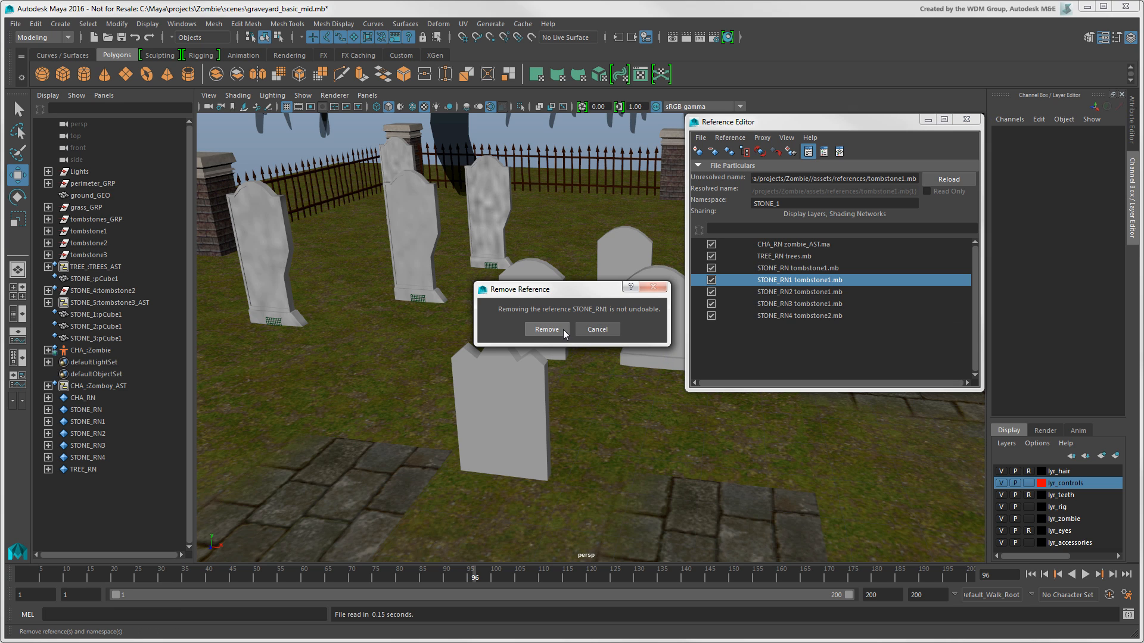
pyautogui.click(565, 332)
pyautogui.click(798, 294)
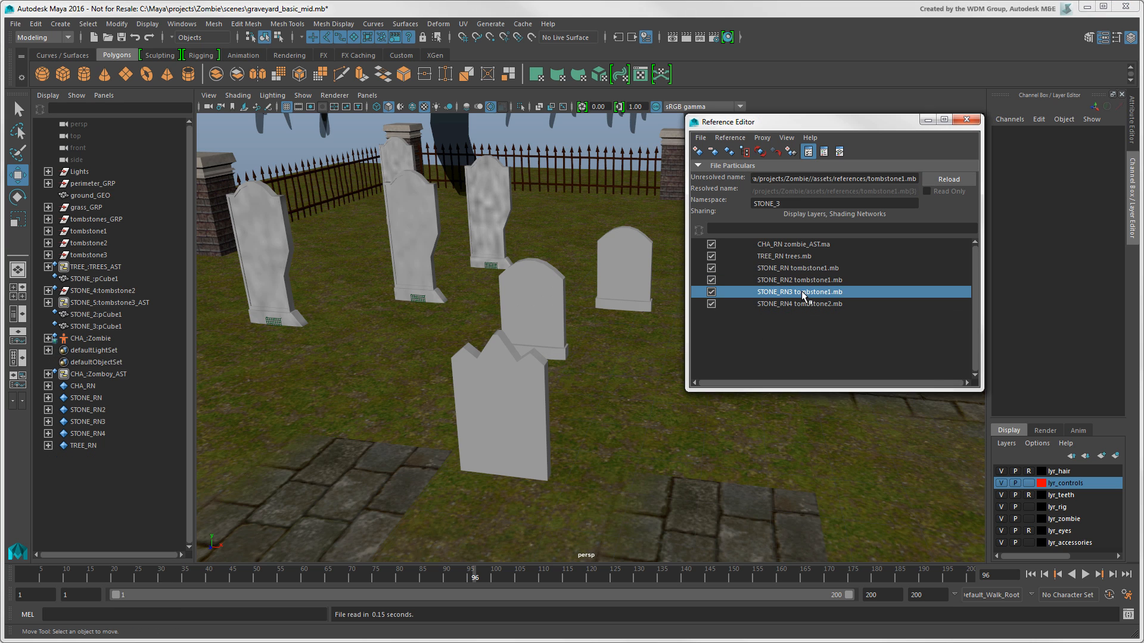
pyautogui.click(713, 153)
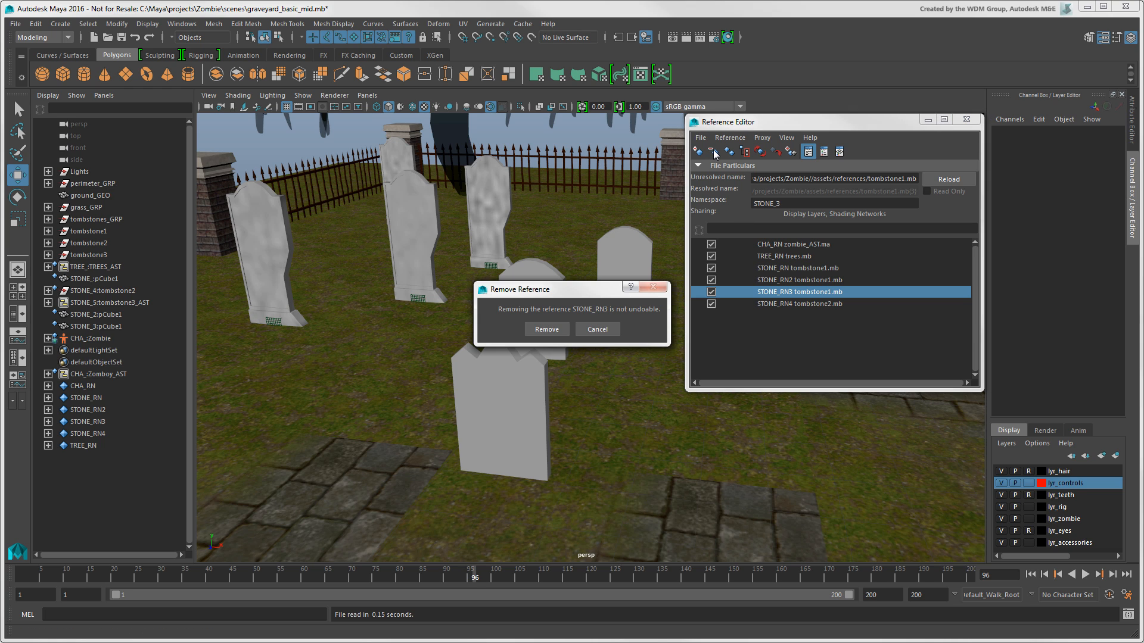
pyautogui.click(547, 329)
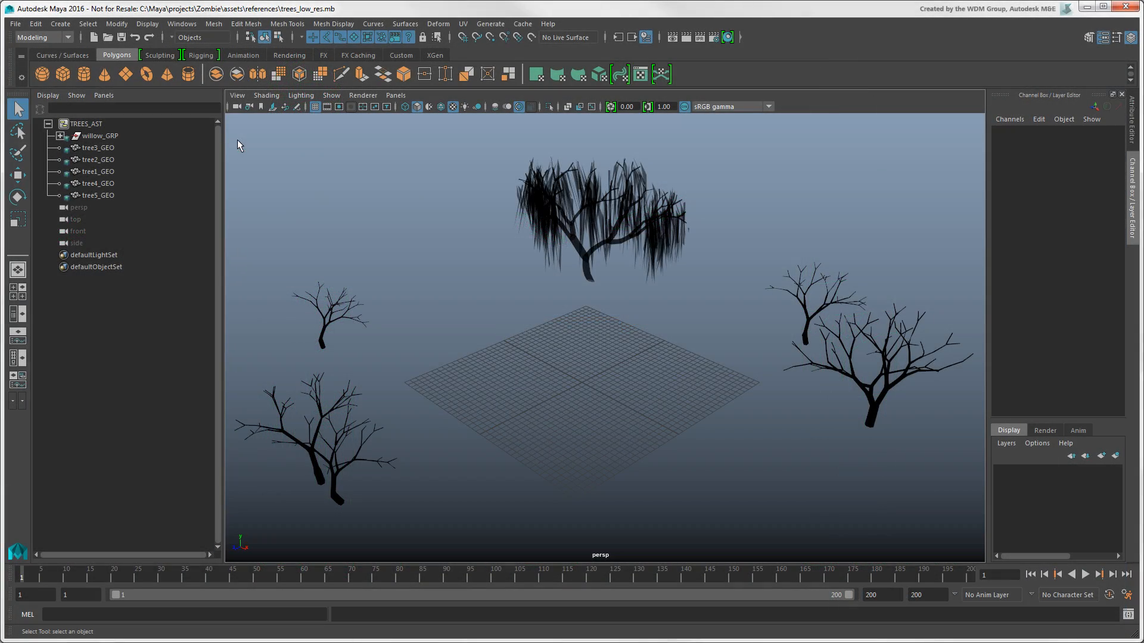
# - Examine the TREES_AST asset in trees_low_res.mb and look closely at its willow_GRP
pyautogui.click(94, 125)
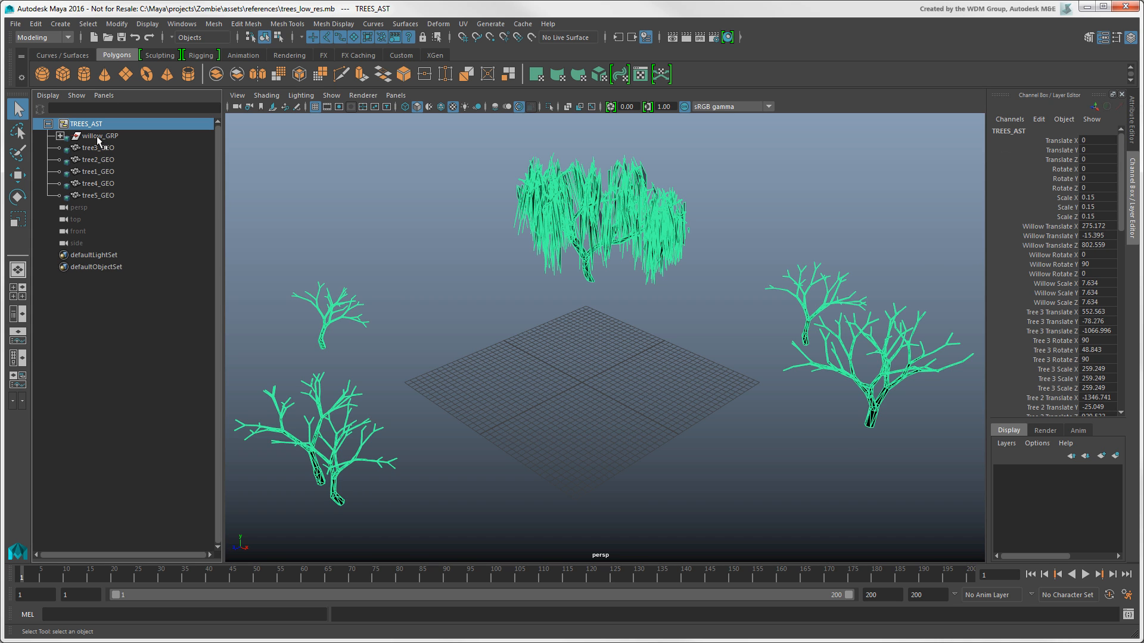
pyautogui.click(100, 137)
pyautogui.press('f')
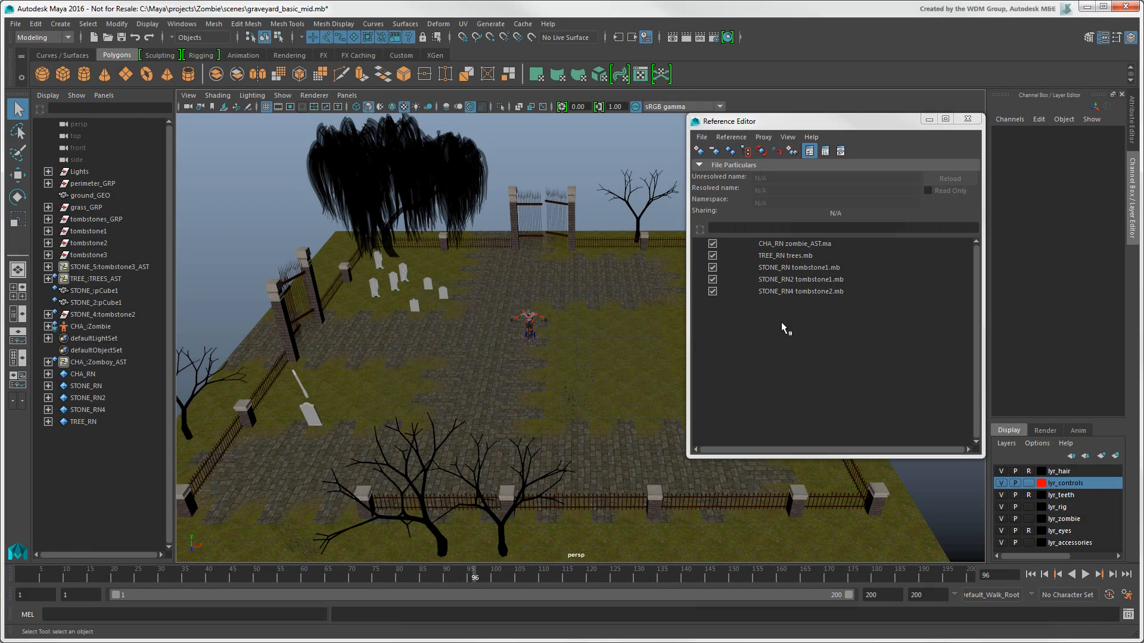
# - Replace the TREE_RN reference's trees.mb file with trees_low_res.mb from the project's assets/references folder
pyautogui.click(777, 256)
pyautogui.rightClick(744, 257)
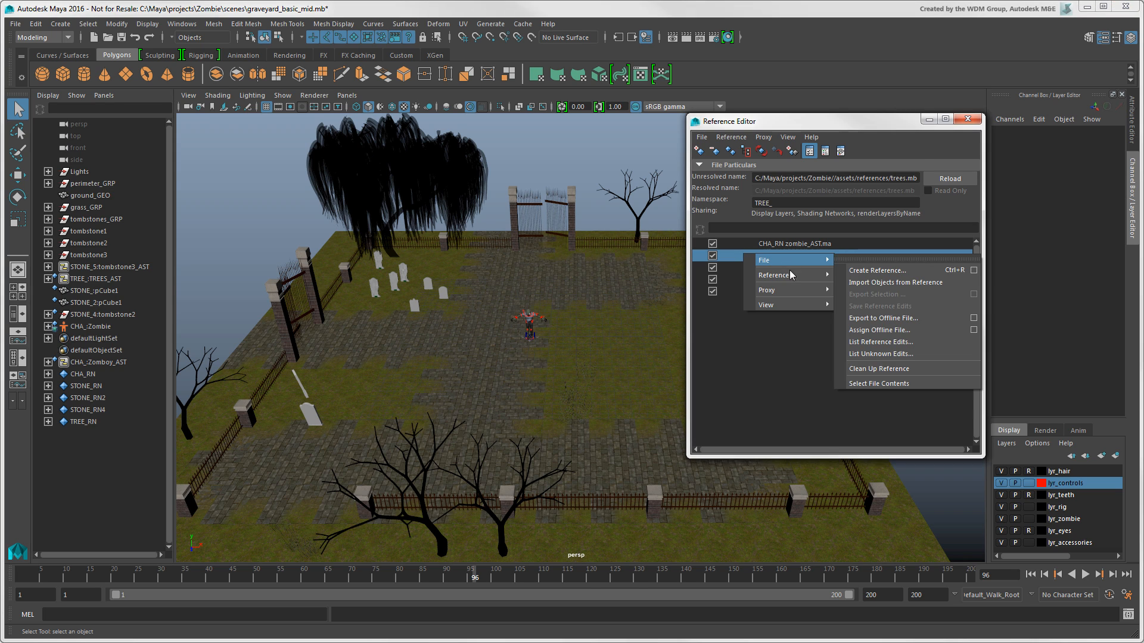
pyautogui.moveTo(792, 274)
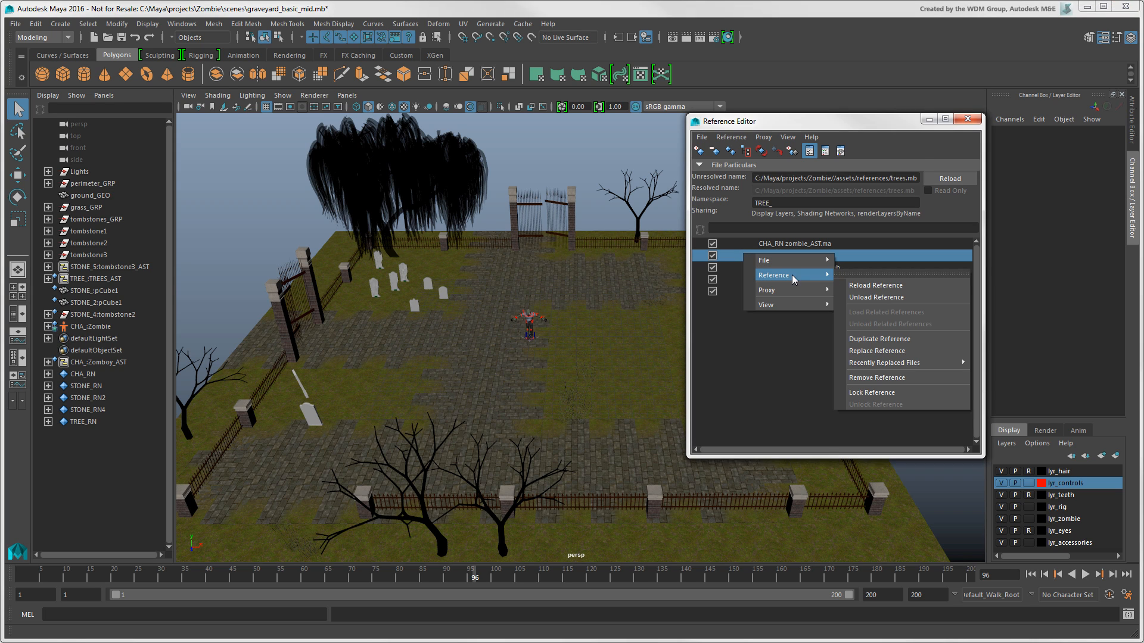
pyautogui.click(924, 351)
pyautogui.click(864, 167)
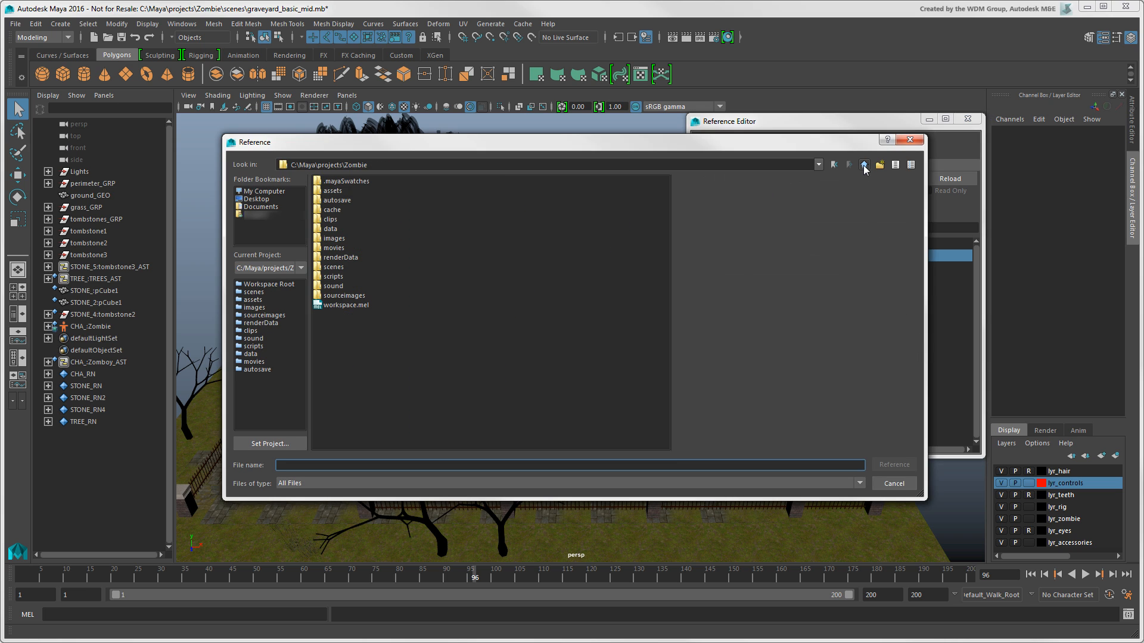
pyautogui.doubleClick(316, 191)
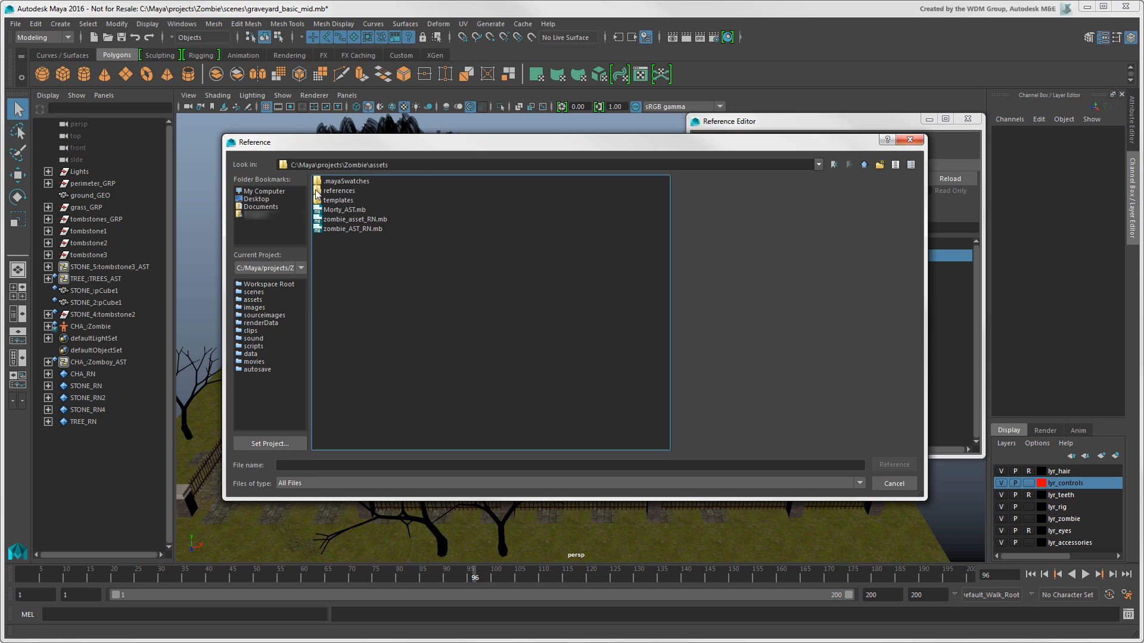
pyautogui.doubleClick(316, 191)
pyautogui.click(352, 267)
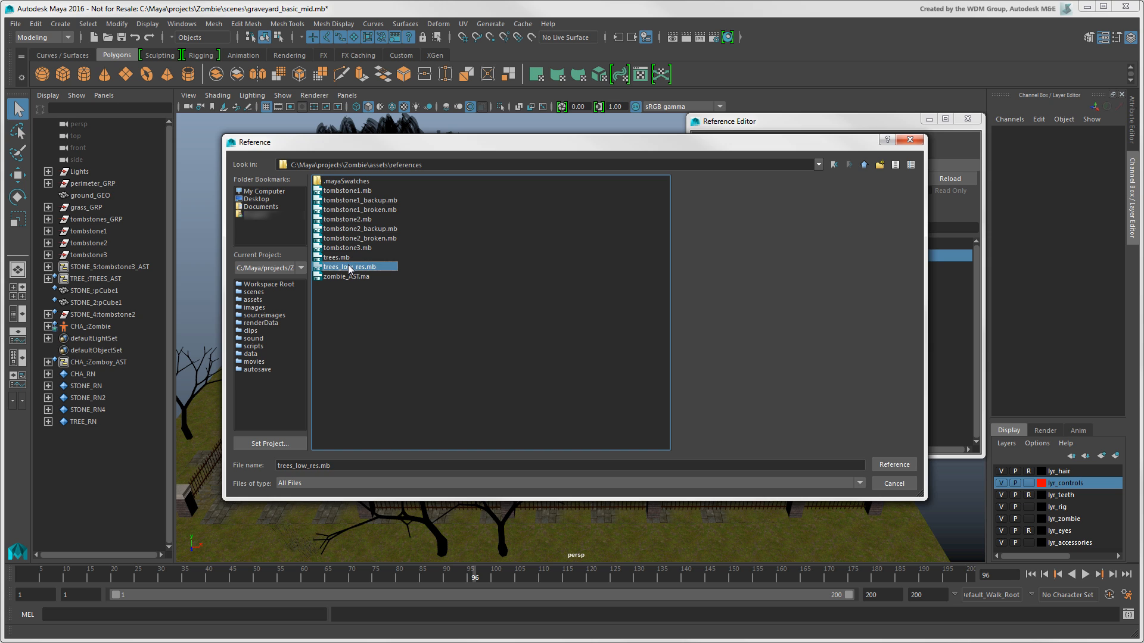
pyautogui.click(888, 465)
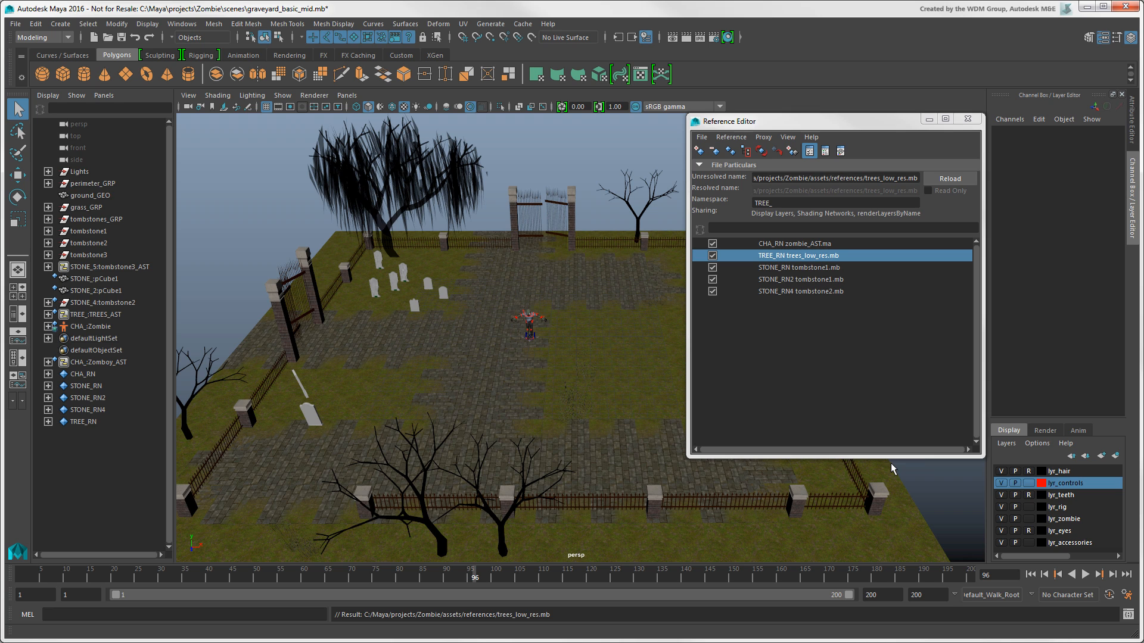
# - Lock the TREE_RN trees_low_res.mb reference
pyautogui.click(764, 138)
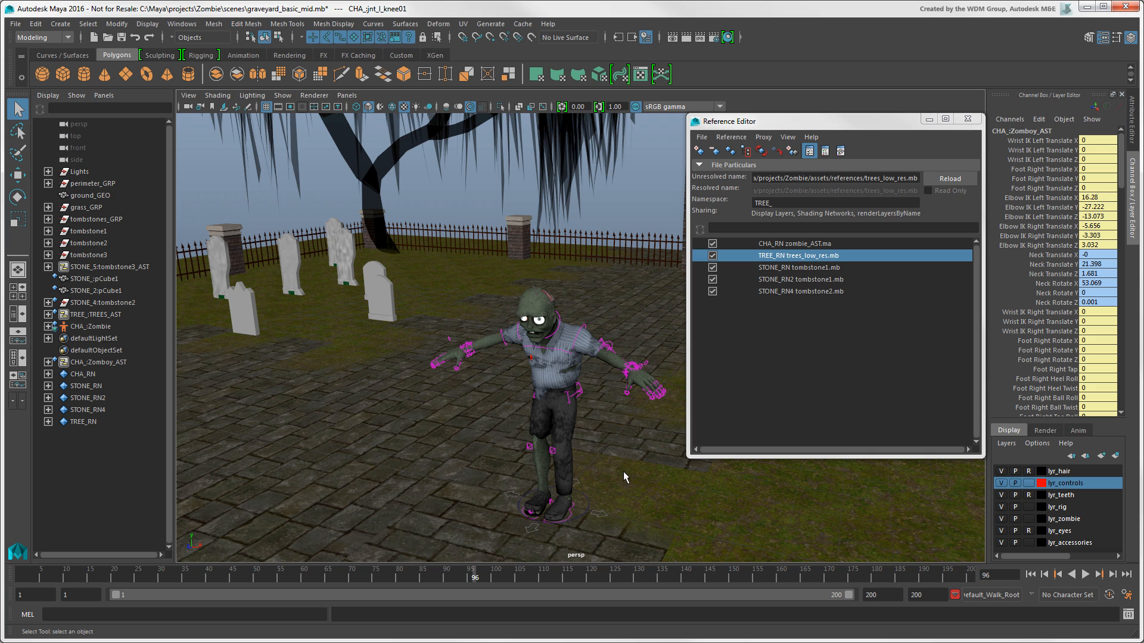
pyautogui.rightClick(837, 254)
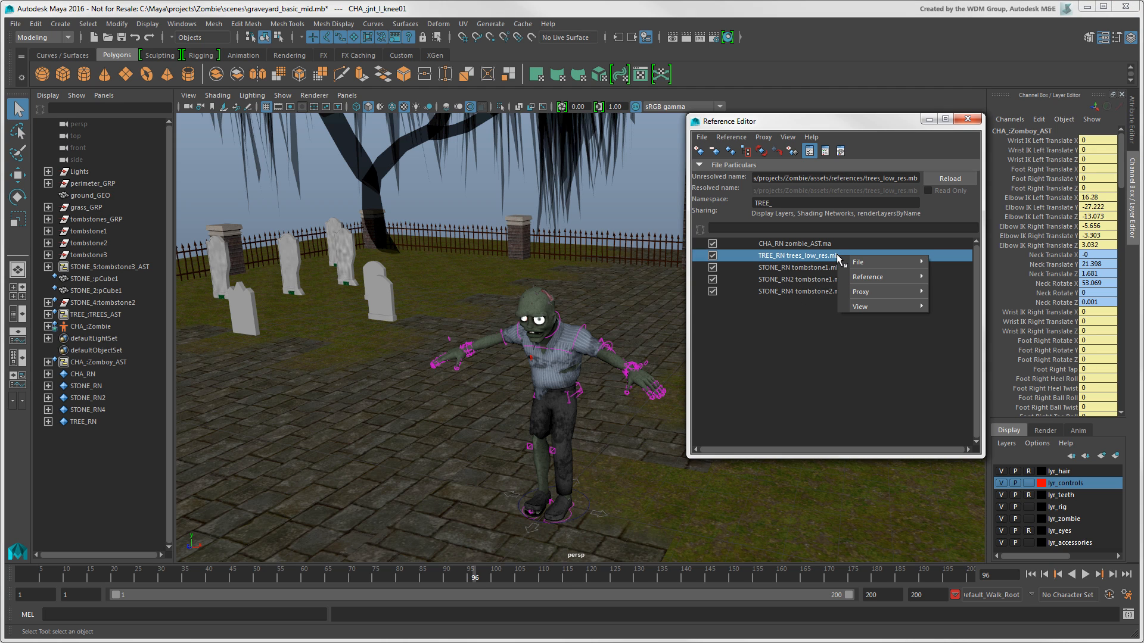
pyautogui.moveTo(888, 278)
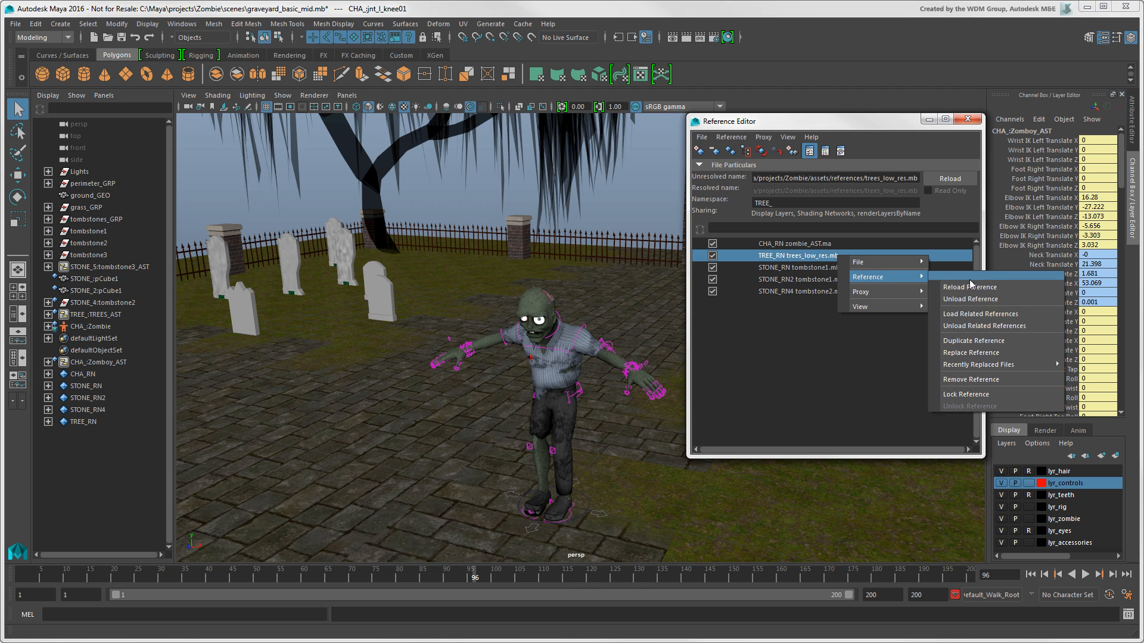
pyautogui.click(965, 394)
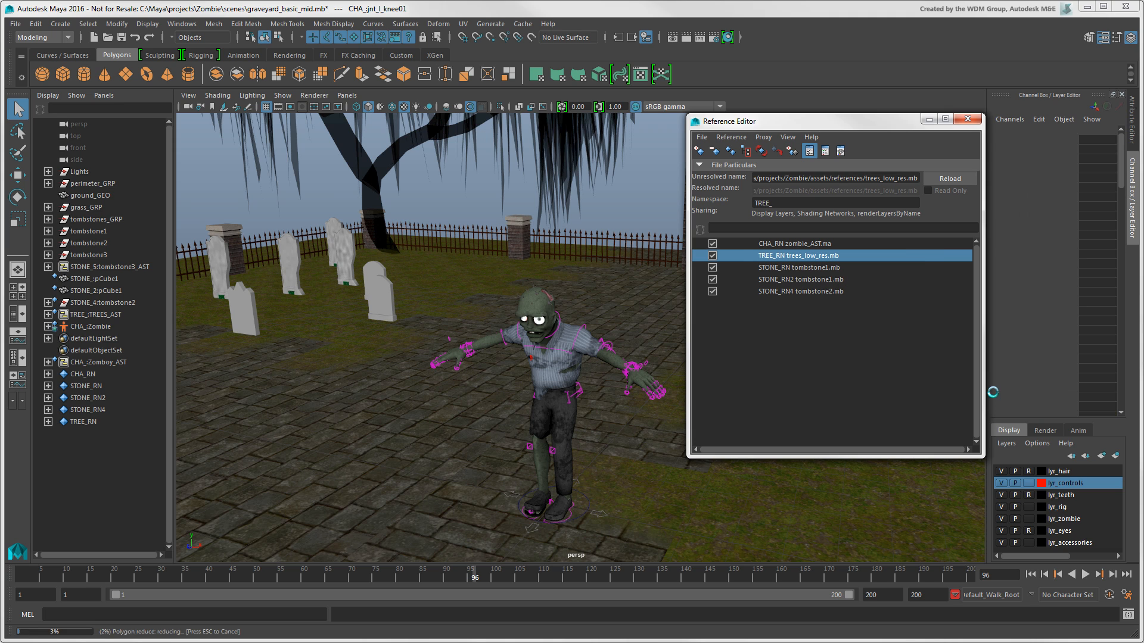
# - Lock the three tombstone references STONE_RN, STONE_RN2 and STONE_RN4
pyautogui.rightClick(803, 269)
pyautogui.moveTo(849, 292)
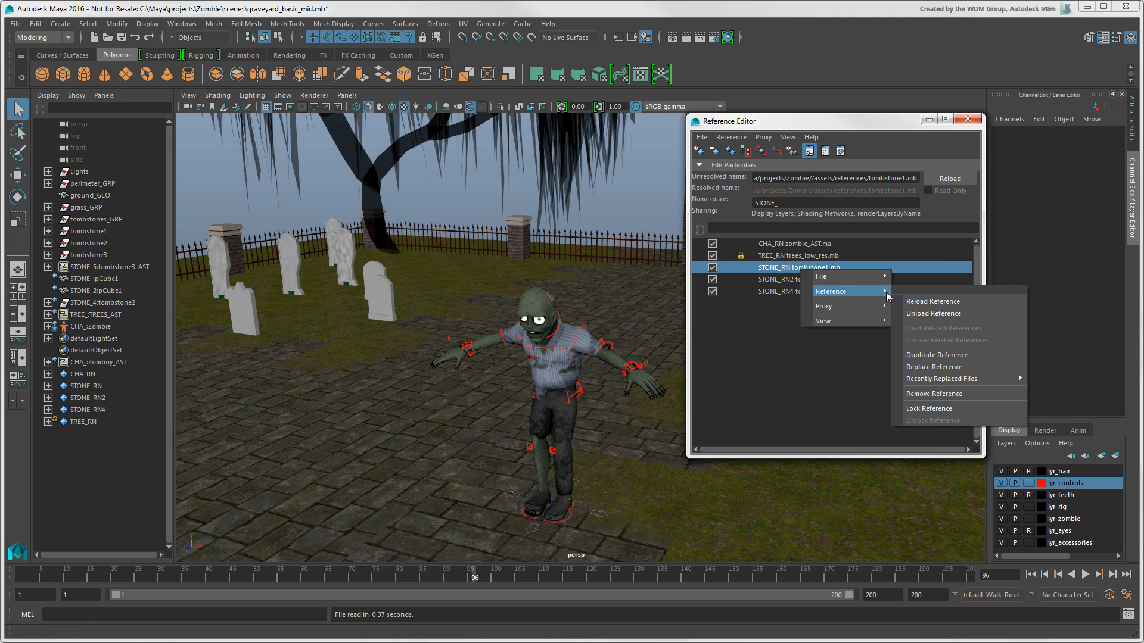
pyautogui.click(935, 409)
pyautogui.rightClick(811, 282)
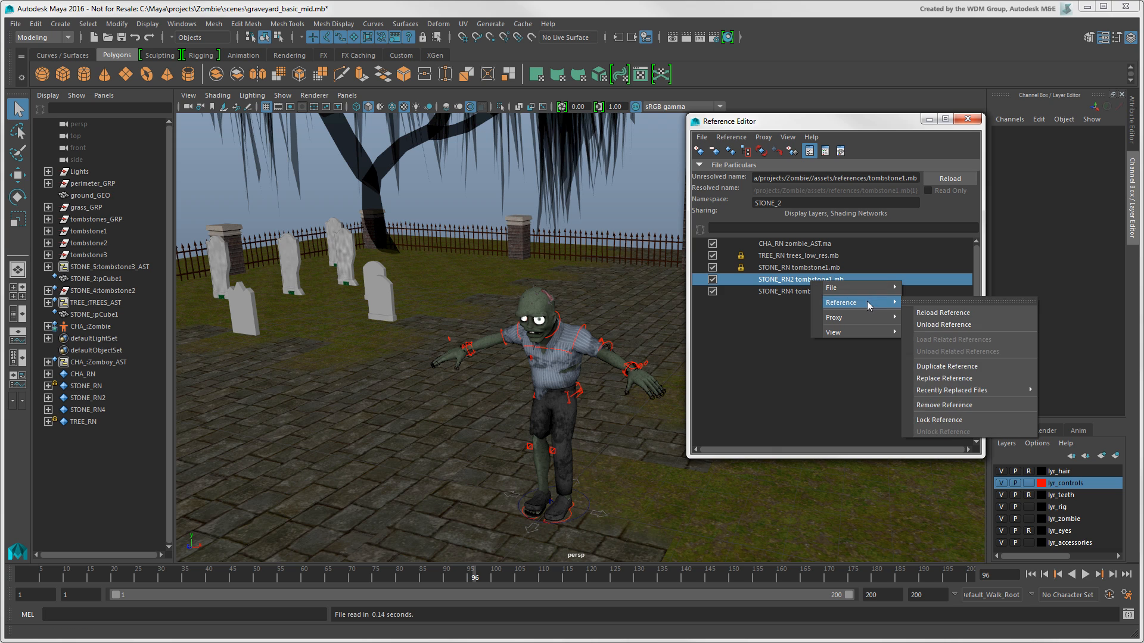
pyautogui.click(935, 422)
pyautogui.click(788, 295)
pyautogui.rightClick(787, 295)
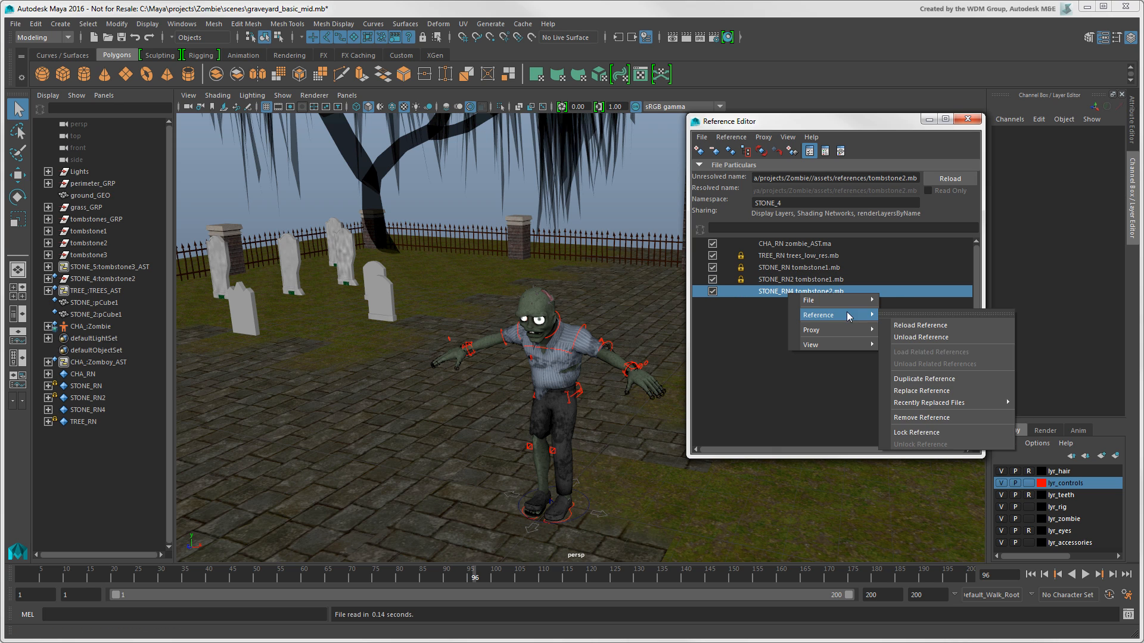
pyautogui.click(953, 434)
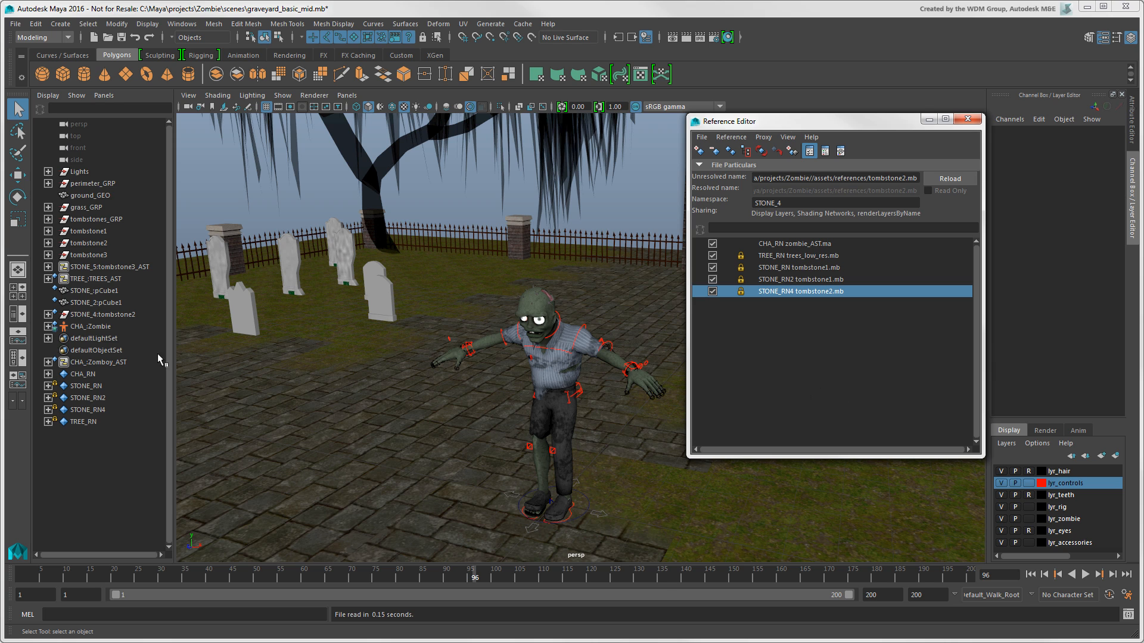
# - List the reference edits of CHA_RN without namespaces and DAG paths, review them and close the list
pyautogui.click(88, 375)
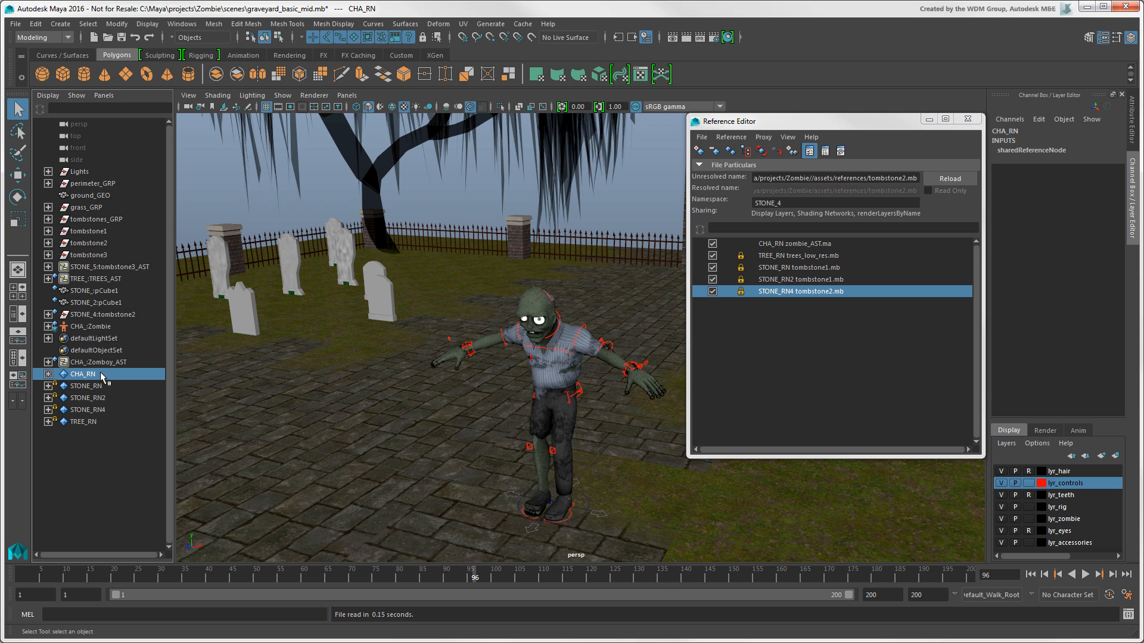
pyautogui.rightClick(103, 375)
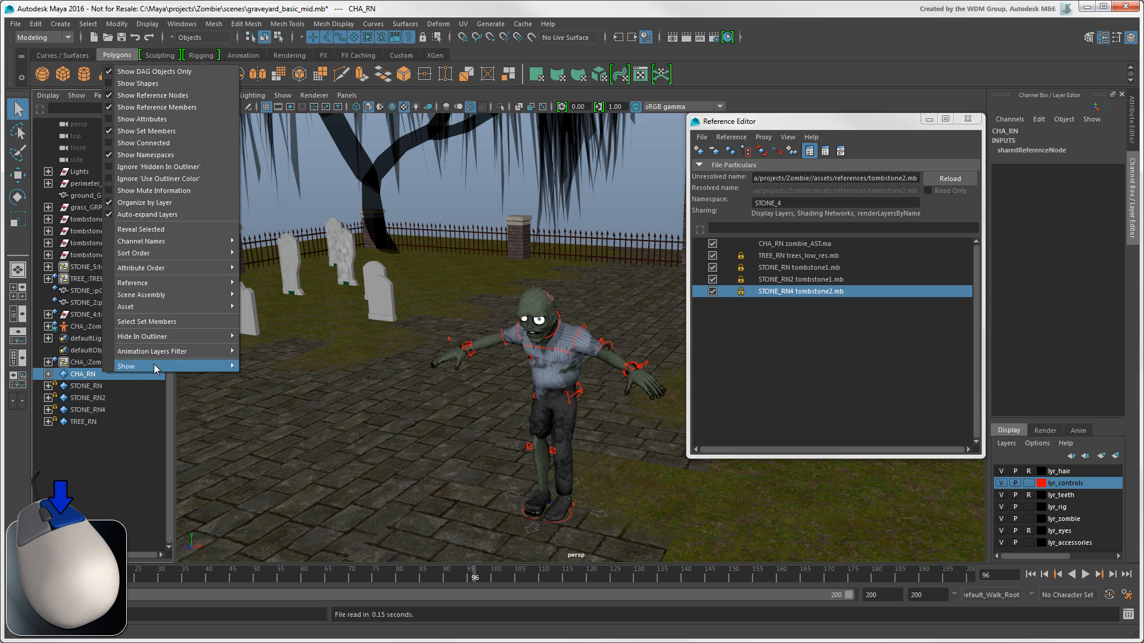
pyautogui.moveTo(212, 284)
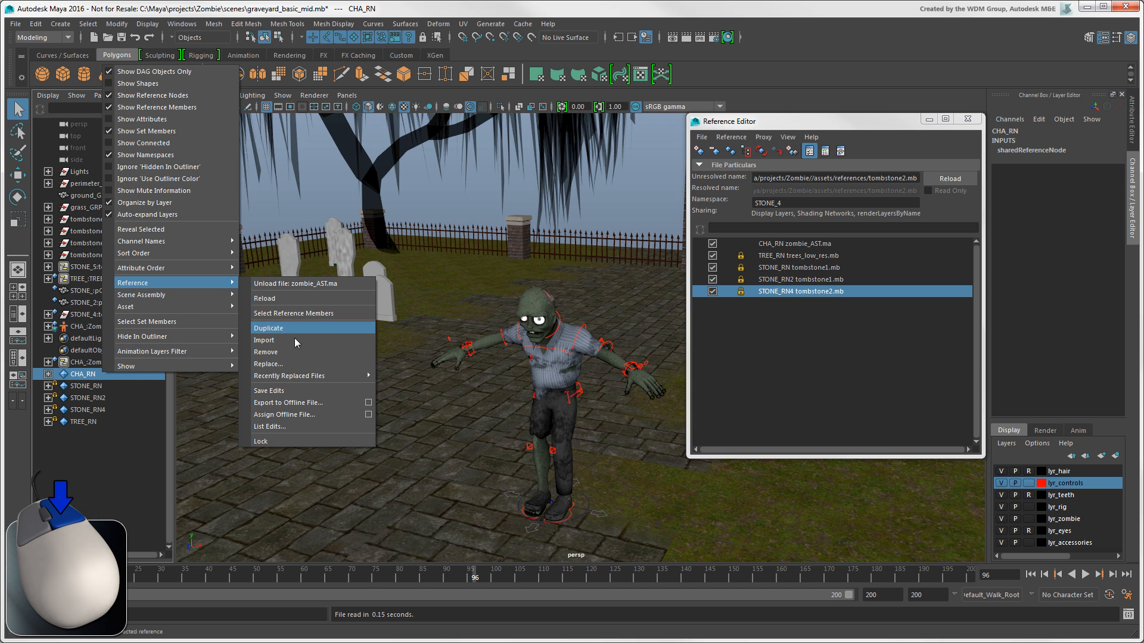
pyautogui.click(294, 426)
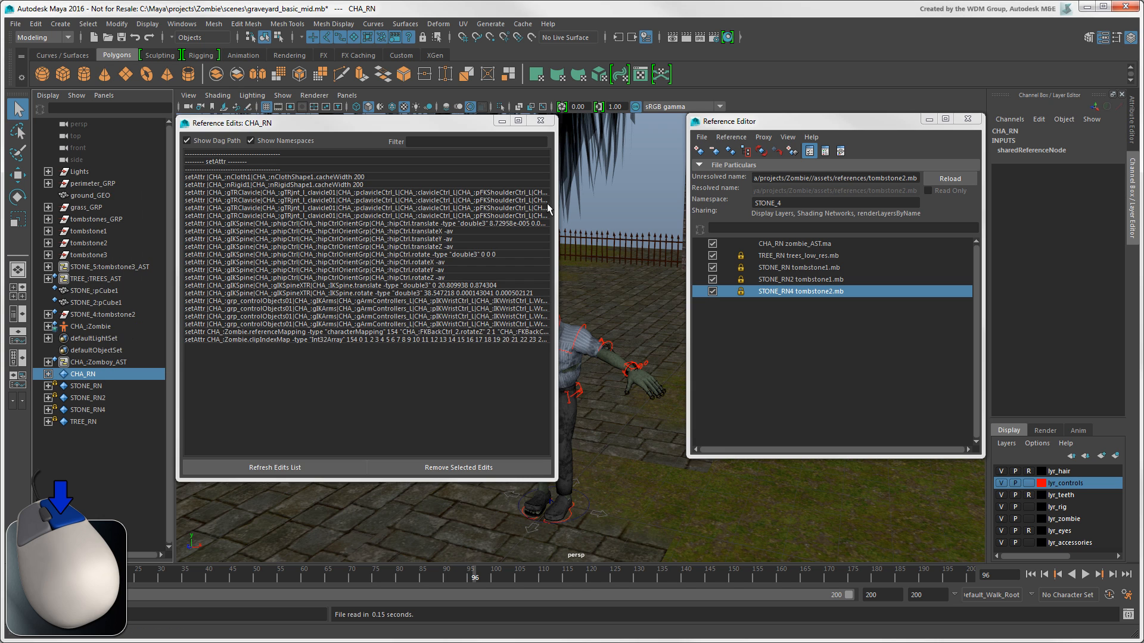
pyautogui.click(251, 141)
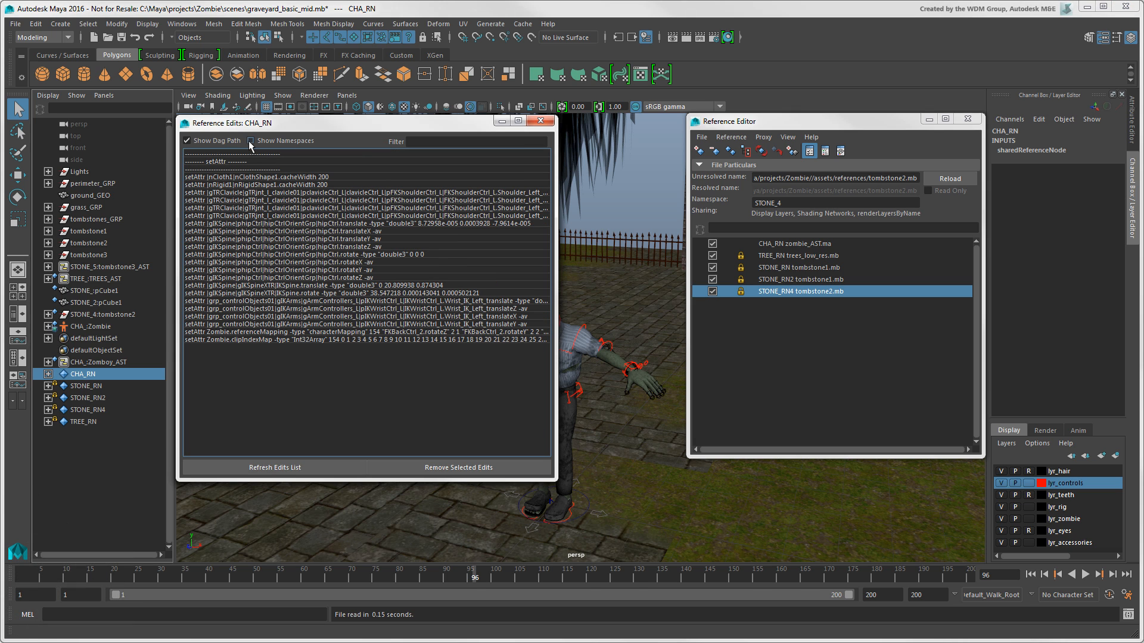
pyautogui.click(187, 141)
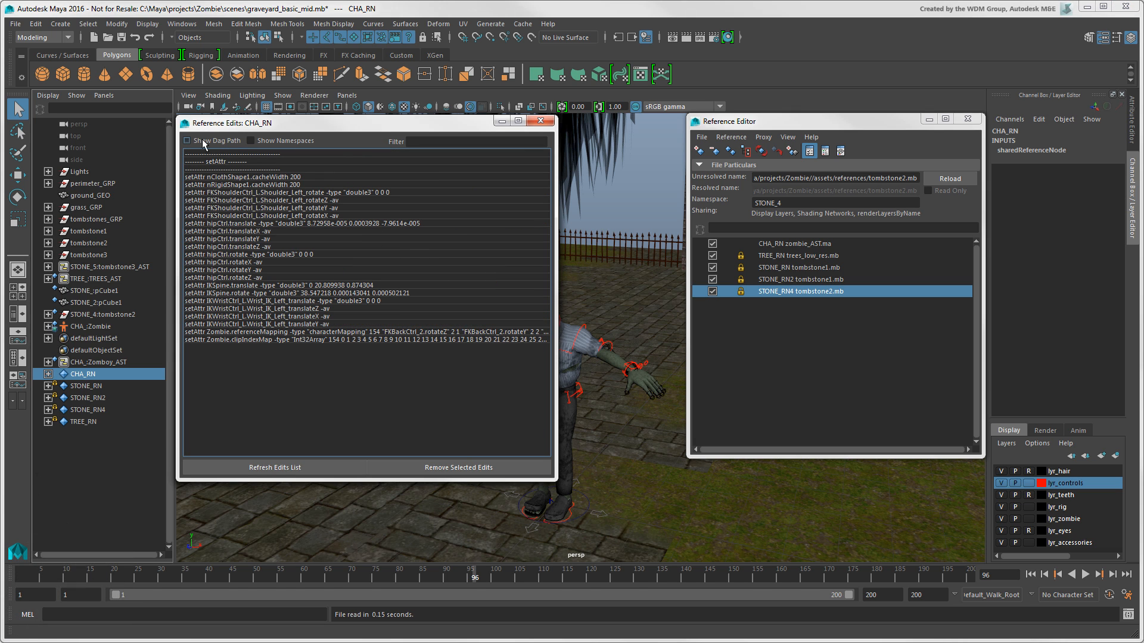
pyautogui.click(541, 122)
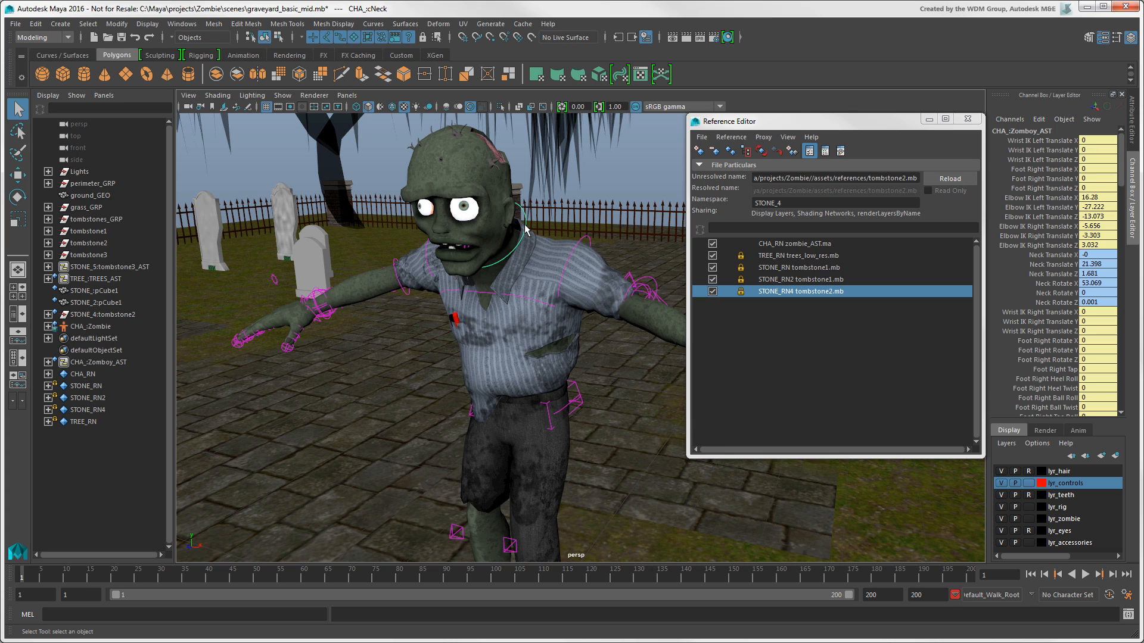
# - Animate the zombie's neck with rotation keyframes along the timeline, play back the motion and return to the first frame
pyautogui.press('e')
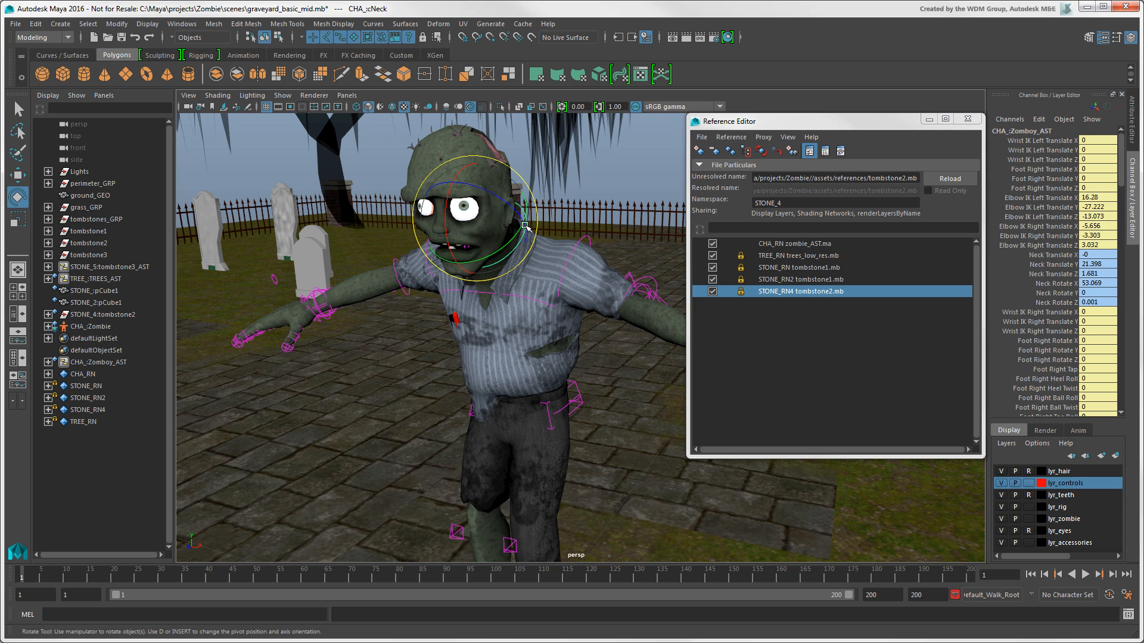
pyautogui.press('.')
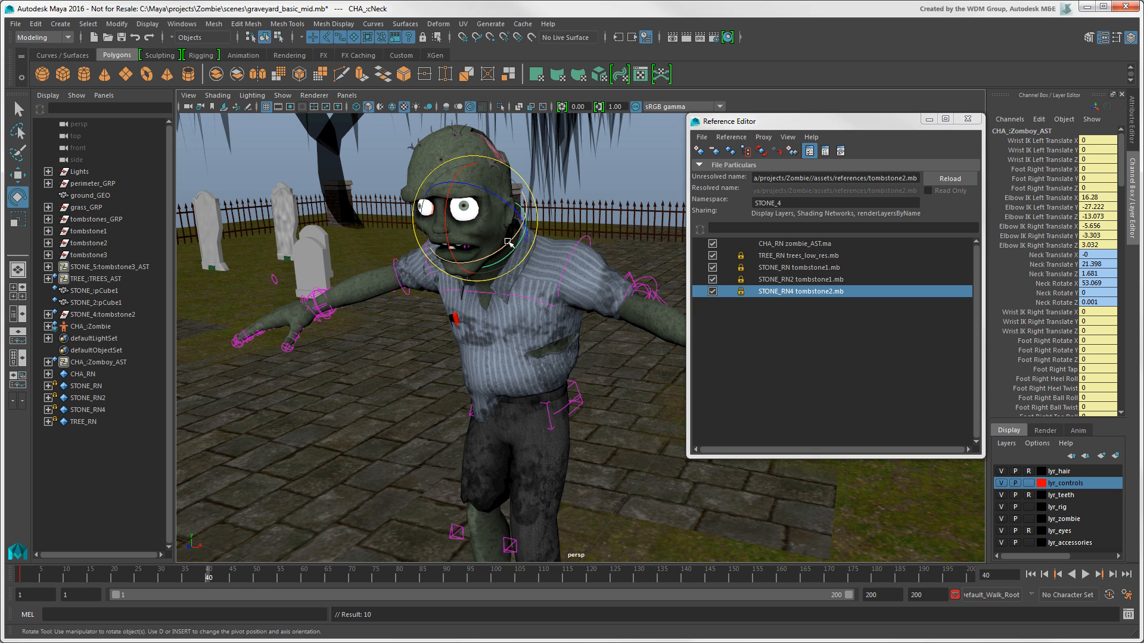
pyautogui.moveTo(510, 241); pyautogui.dragTo(476, 251)
pyautogui.press('s')
pyautogui.click(400, 576)
pyautogui.press('s')
pyautogui.click(591, 575)
pyautogui.press('s')
pyautogui.hotkey('alt', 'v')
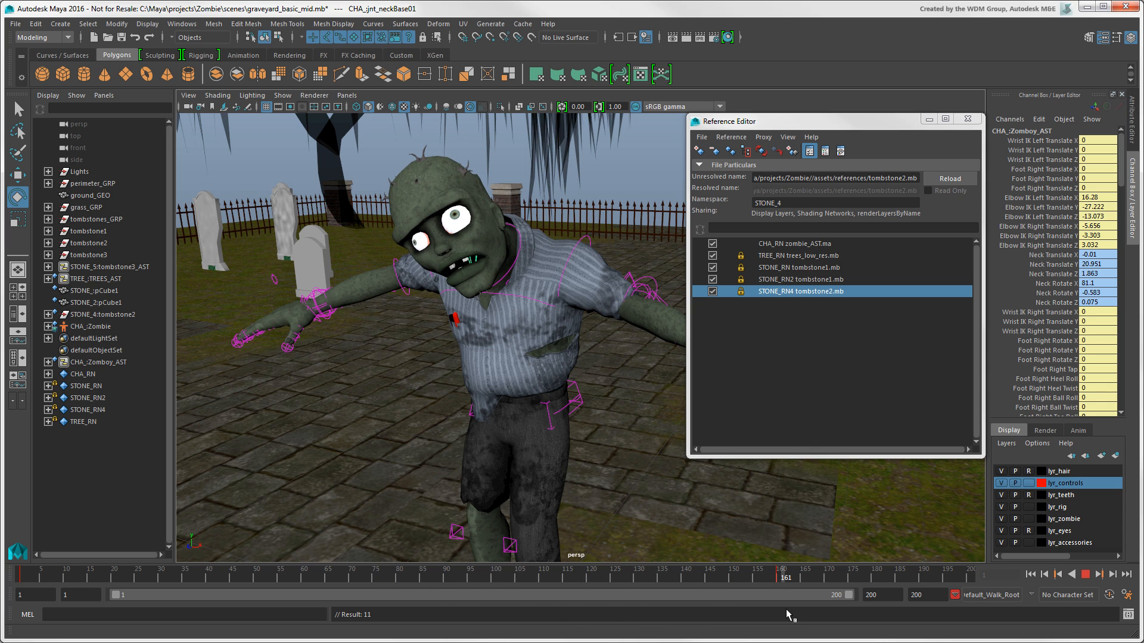
pyautogui.hotkey('alt', 'v')
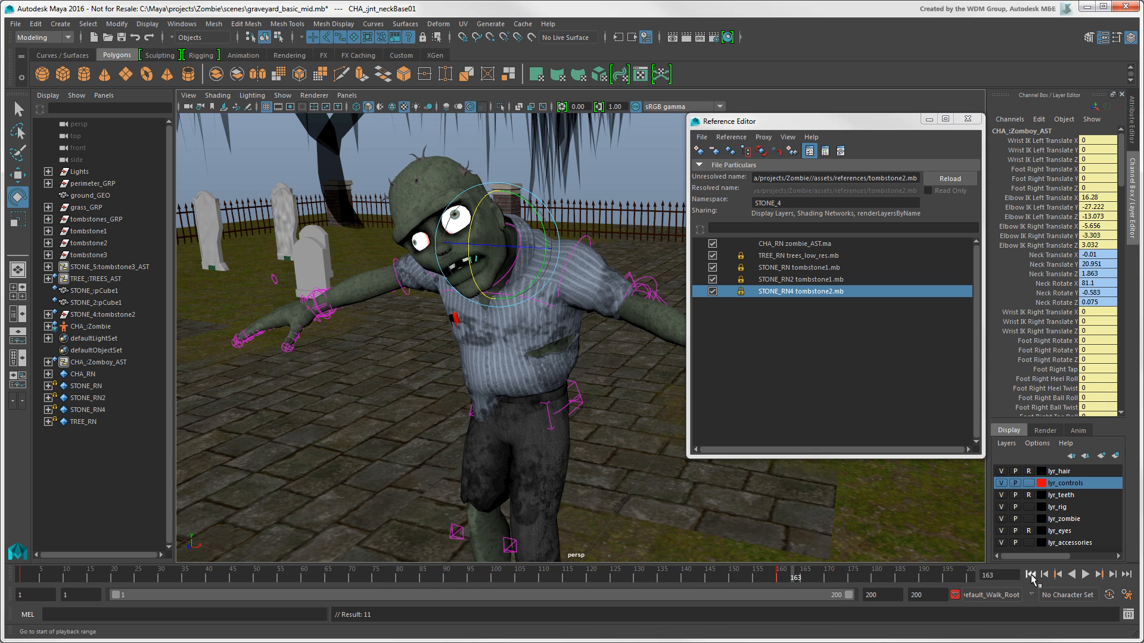
pyautogui.hotkey('alt', 'shift', 'v')
# - Start an offline file export of the CHA_RN zombie_AST.ma reference's edits in Offline Edit Binary format
pyautogui.click(777, 245)
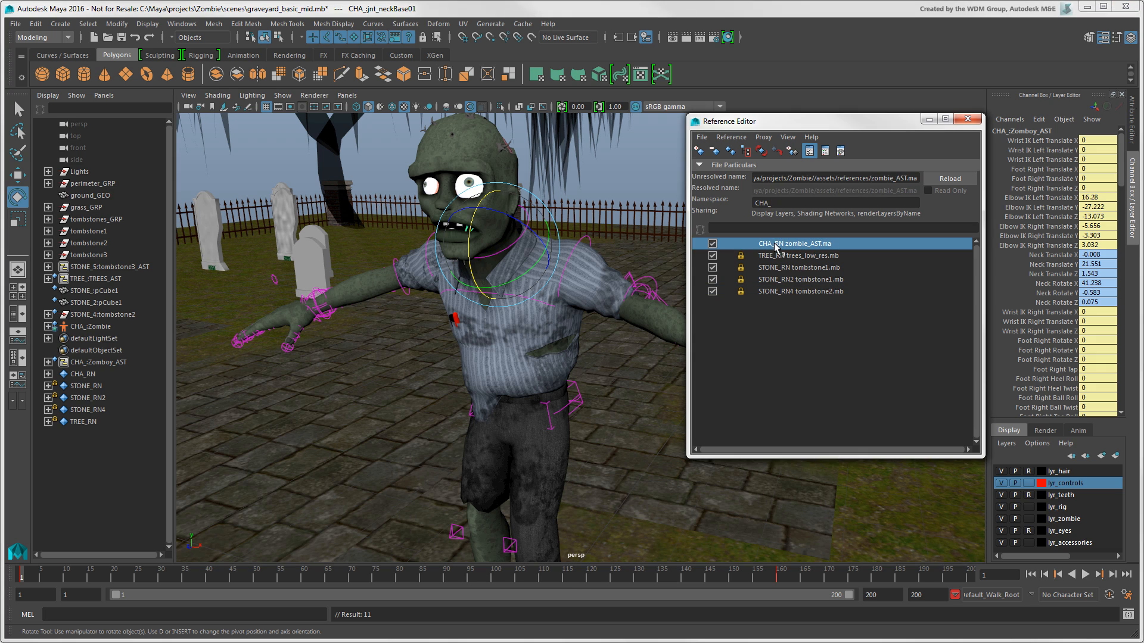
pyautogui.rightClick(775, 246)
pyautogui.moveTo(799, 255)
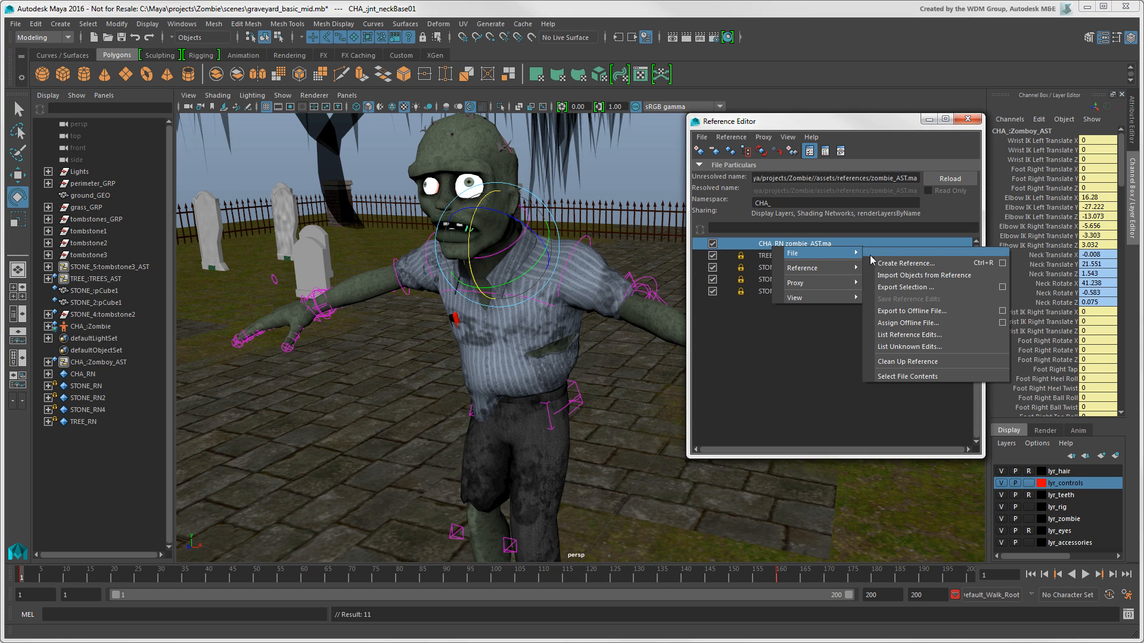
pyautogui.click(1003, 311)
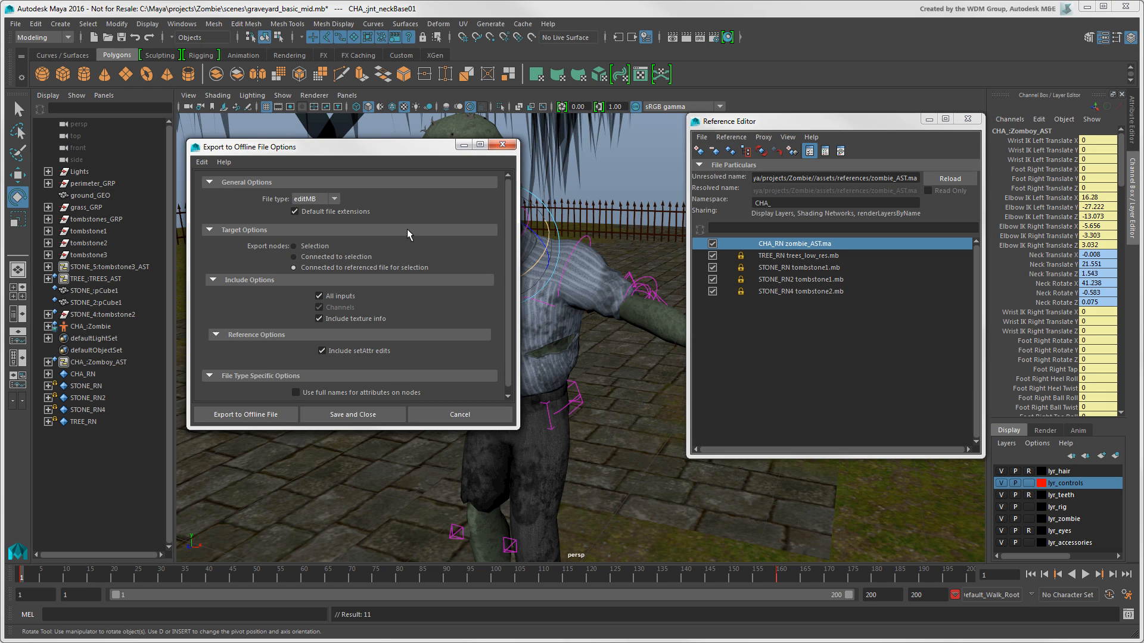
pyautogui.click(335, 199)
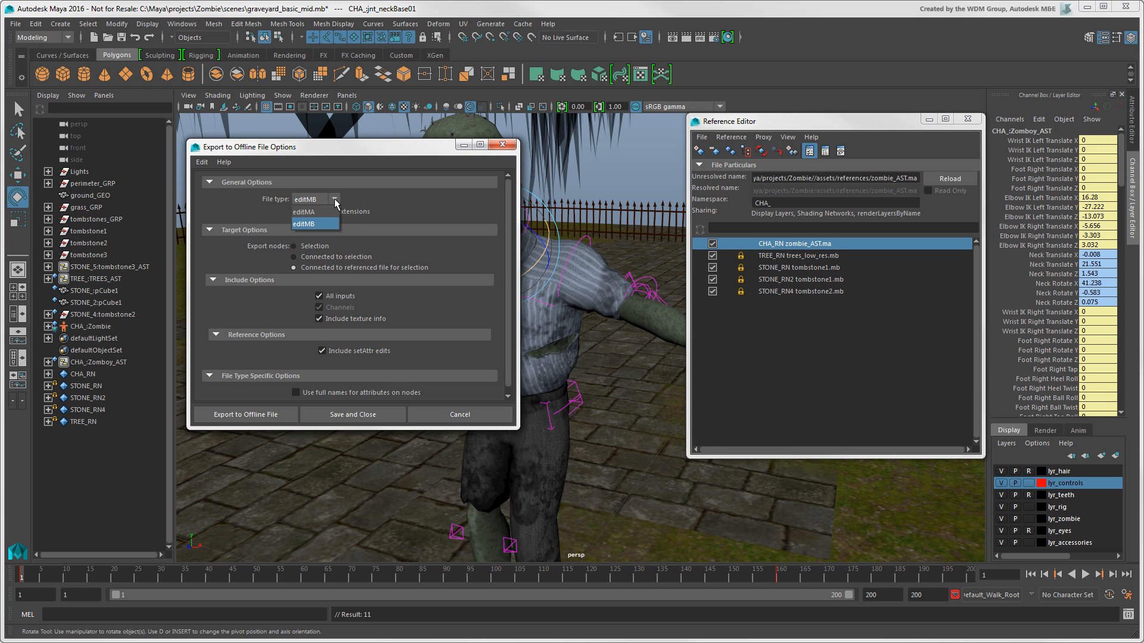
pyautogui.press('Up')
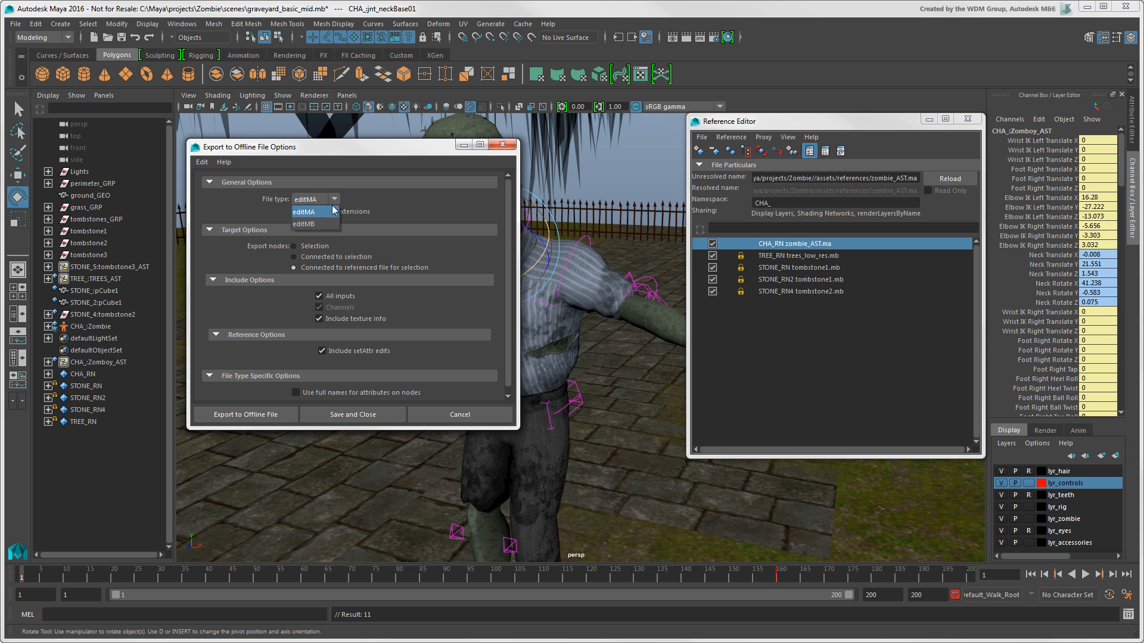
pyautogui.click(285, 414)
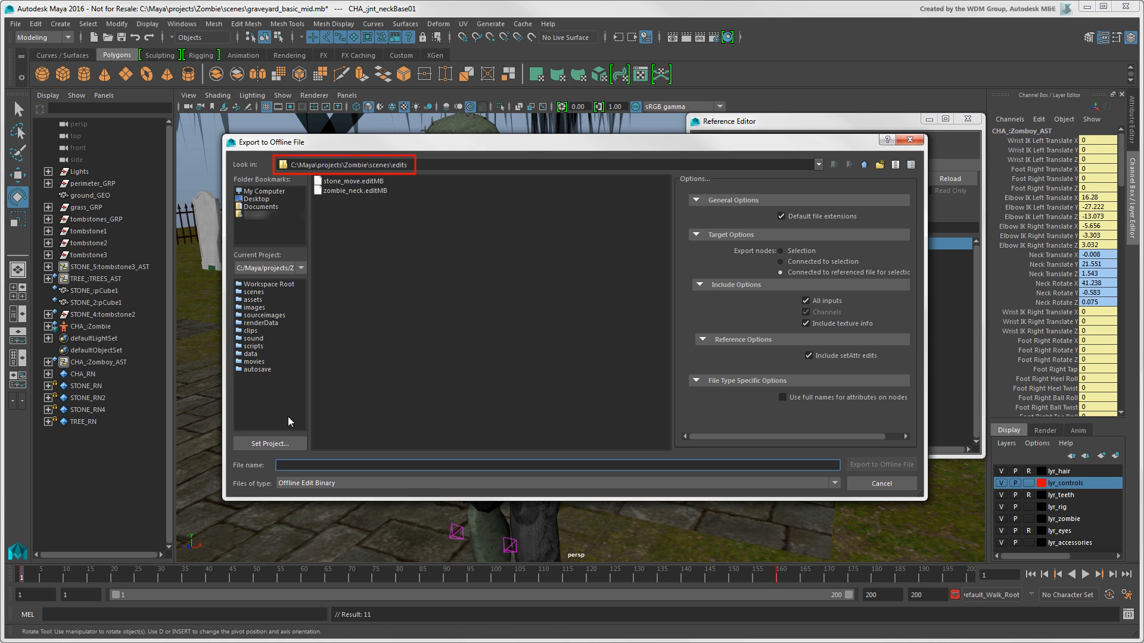
# - Export the zombie's edits as zombie_neck.editMB into the project's assets/references folder
pyautogui.click(353, 191)
pyautogui.click(864, 165)
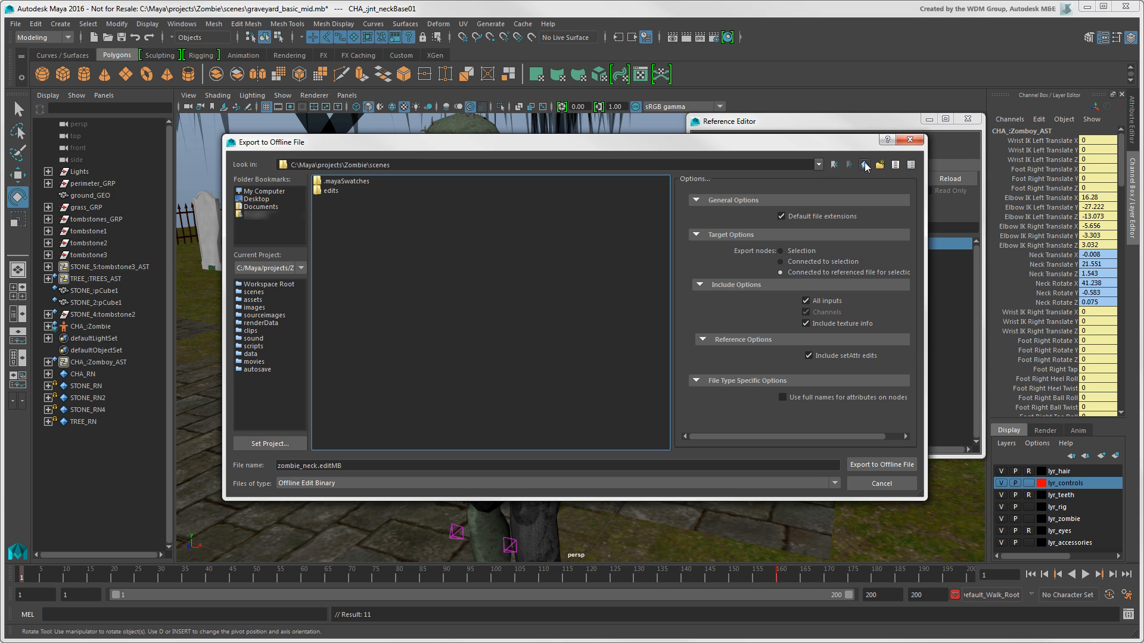
pyautogui.click(865, 165)
pyautogui.doubleClick(319, 191)
pyautogui.doubleClick(317, 189)
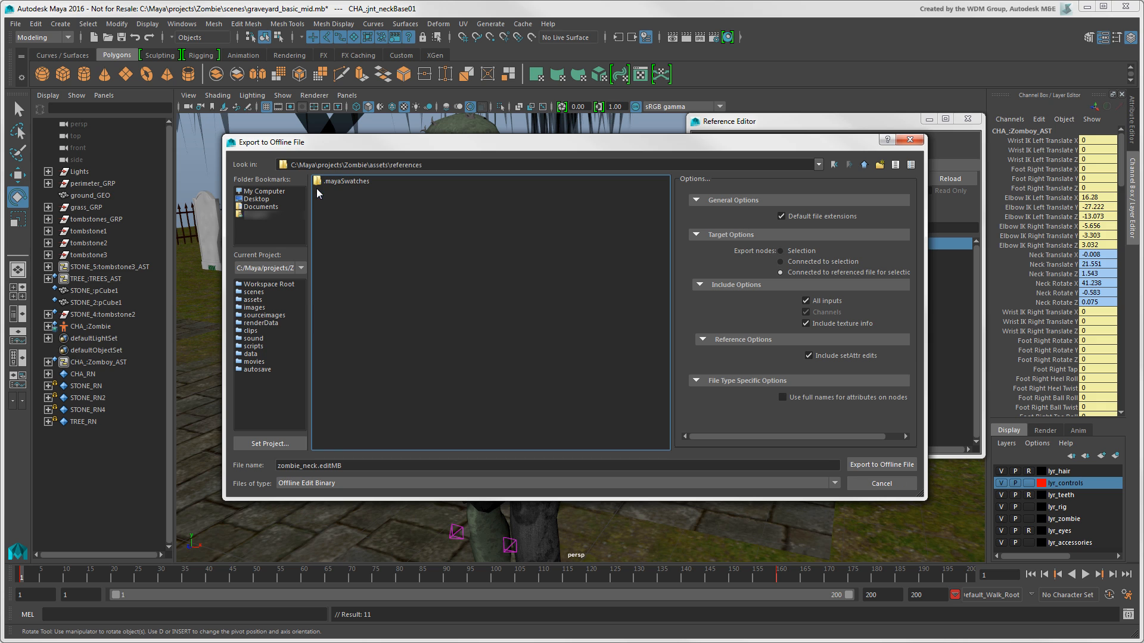
pyautogui.click(867, 464)
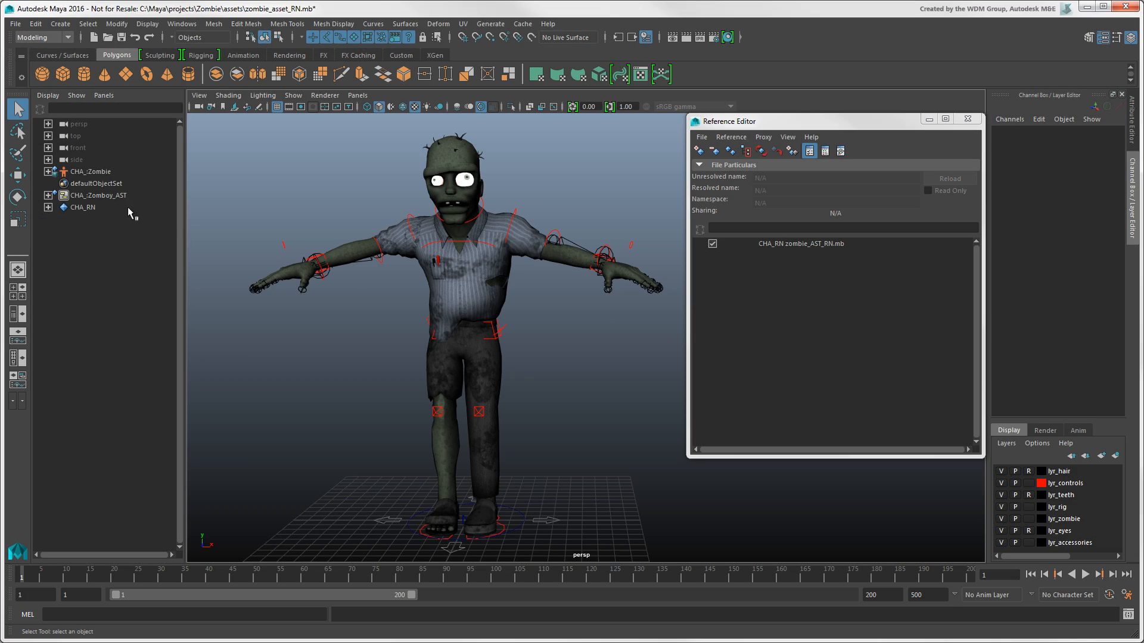
# - Select the CHA_:Zomboy_AST asset and start an offline file assignment for CHA_RN zombie_AST_RN.mb, using editMB type and namespace string ANIM_
pyautogui.click(99, 195)
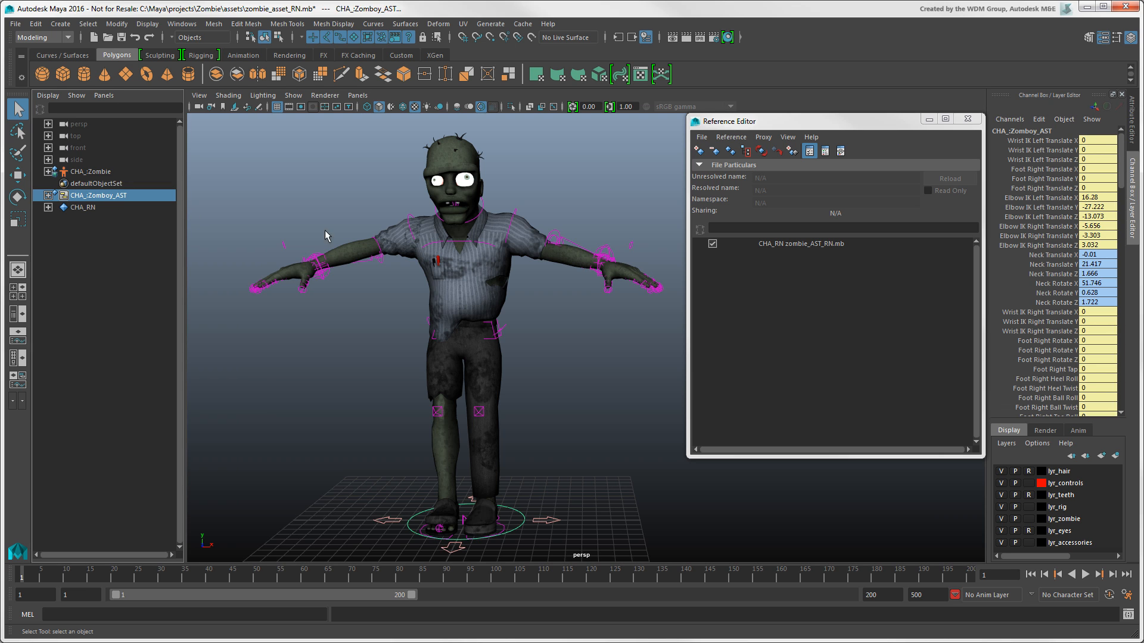
pyautogui.click(777, 244)
pyautogui.rightClick(745, 243)
pyautogui.moveTo(774, 250)
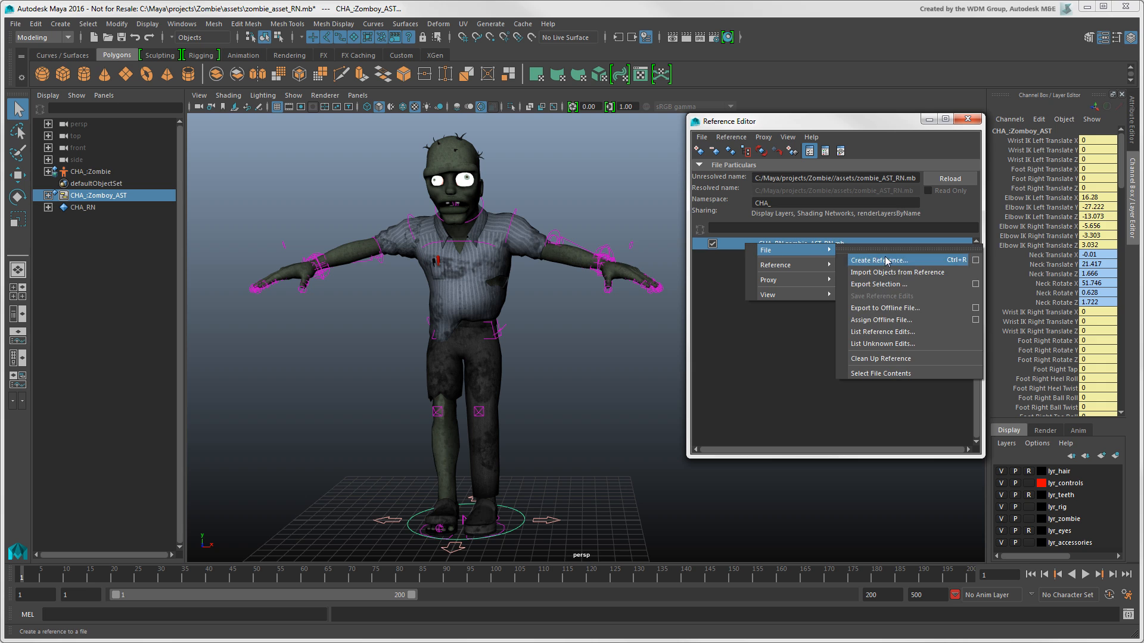
pyautogui.click(975, 321)
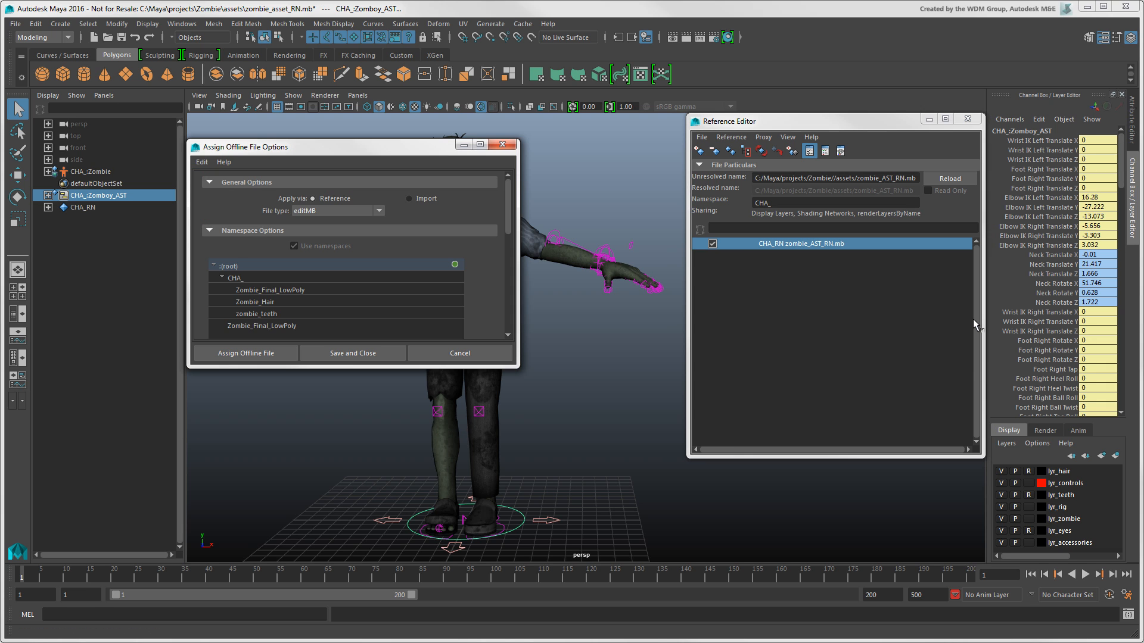
pyautogui.scroll(-5, 507, 231)
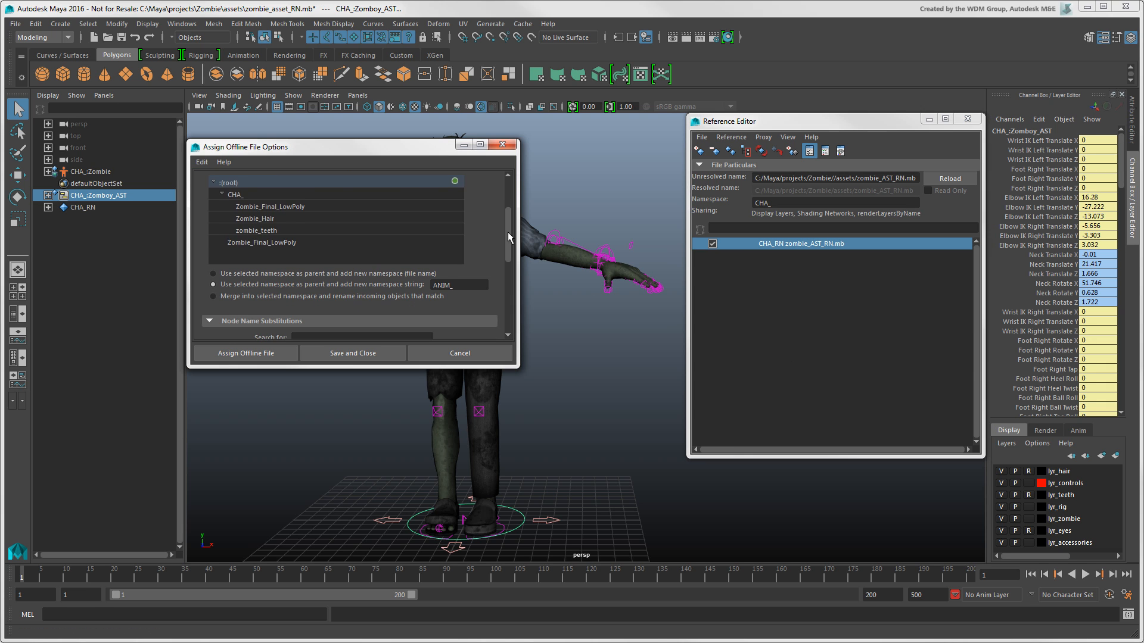
pyautogui.click(280, 355)
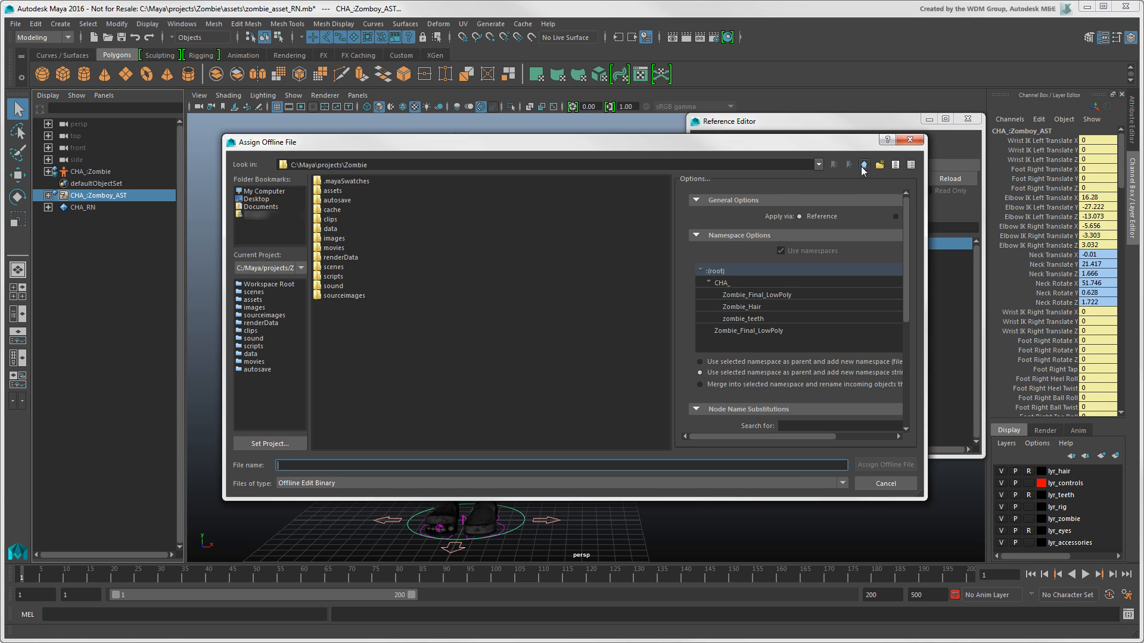
# - Assign zombie_neck.editMB from the project's assets/references folder to the zombie reference and play back the animation
pyautogui.doubleClick(321, 238)
pyautogui.doubleClick(320, 192)
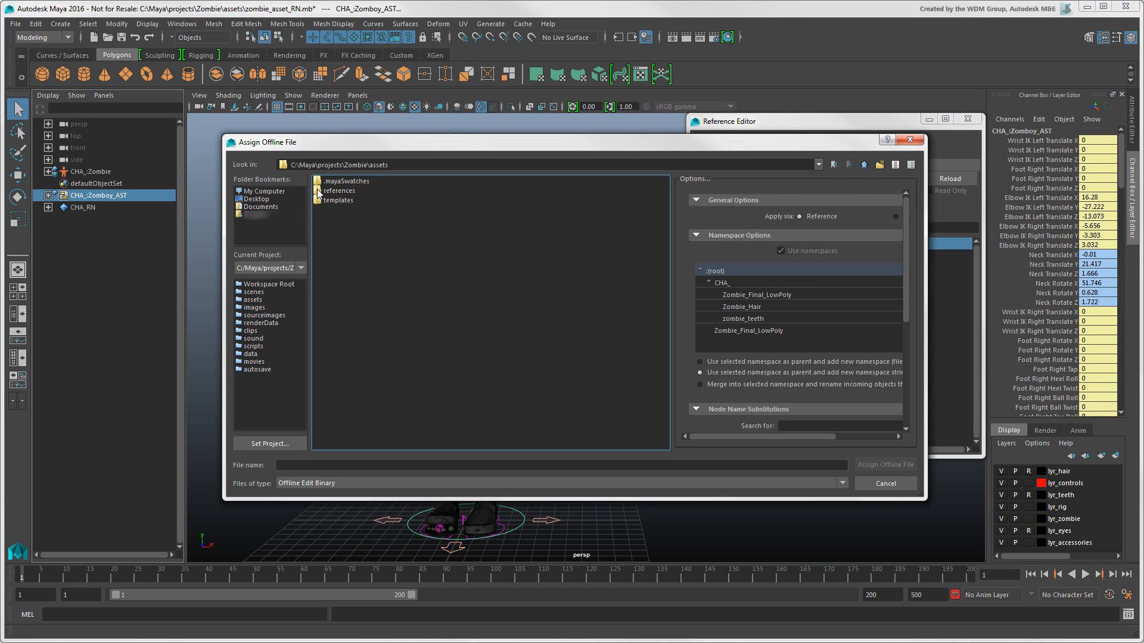
pyautogui.doubleClick(324, 191)
pyautogui.click(344, 191)
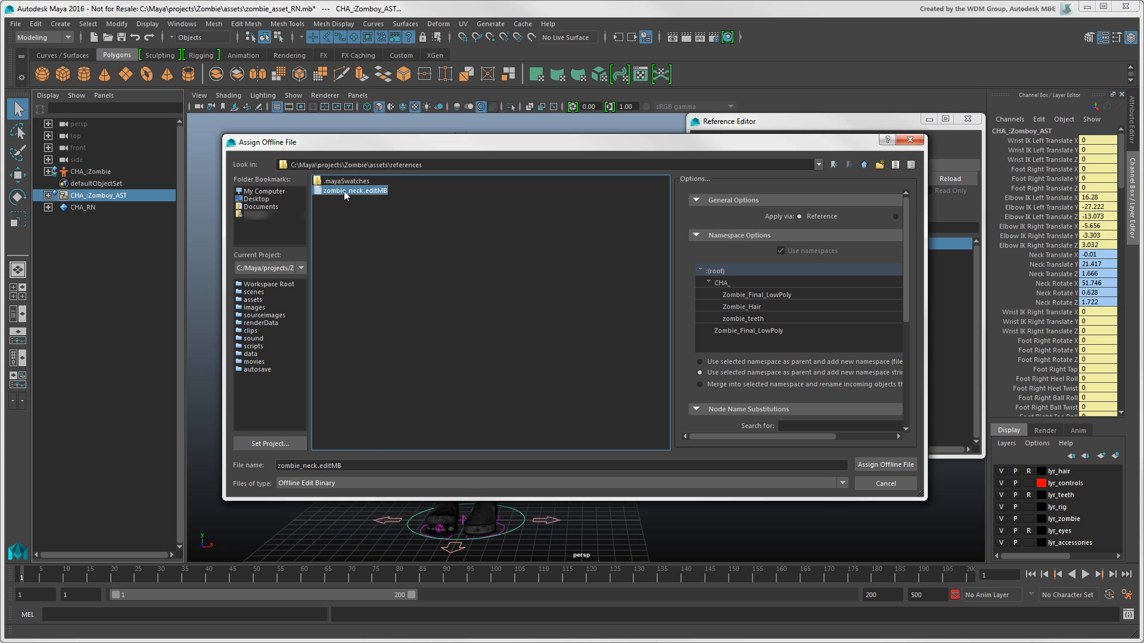
pyautogui.click(902, 466)
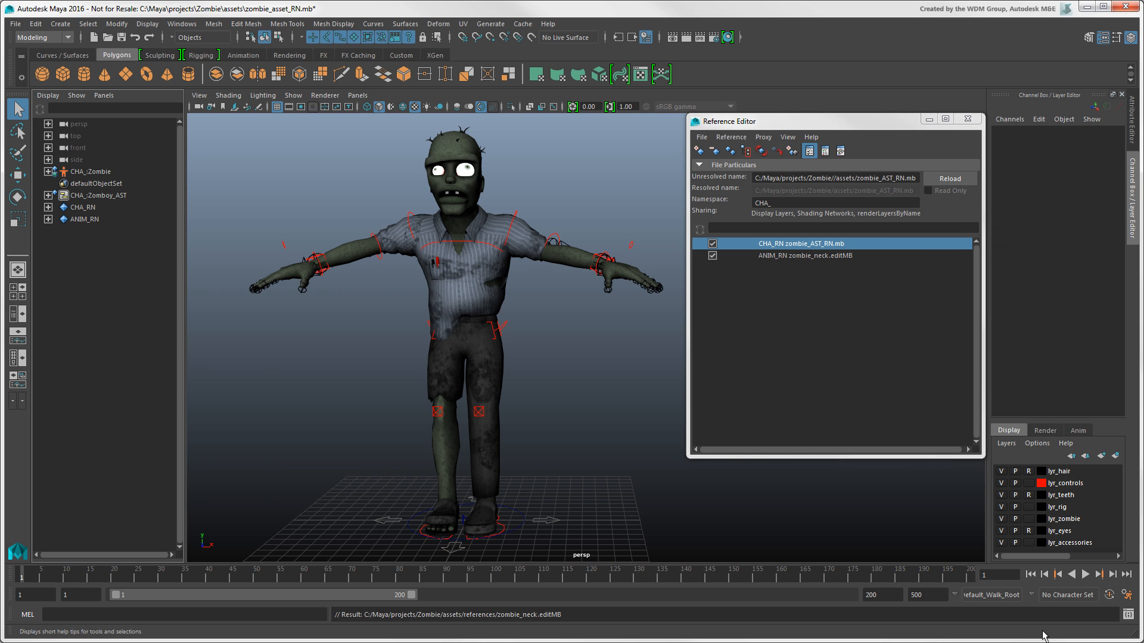
pyautogui.click(1084, 575)
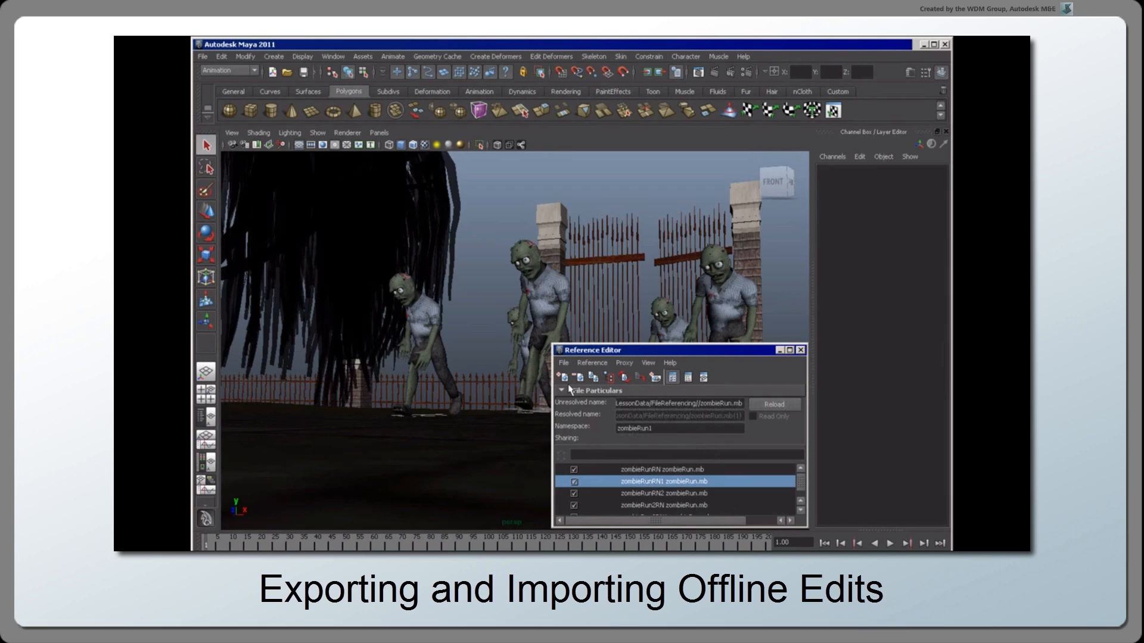
# - In the Maya 2011 graveyard scene, assign the offline file zombie_reach.editMA from the scenes folder to zombieRunRN1 and play the animation
pyautogui.click(563, 362)
pyautogui.click(629, 439)
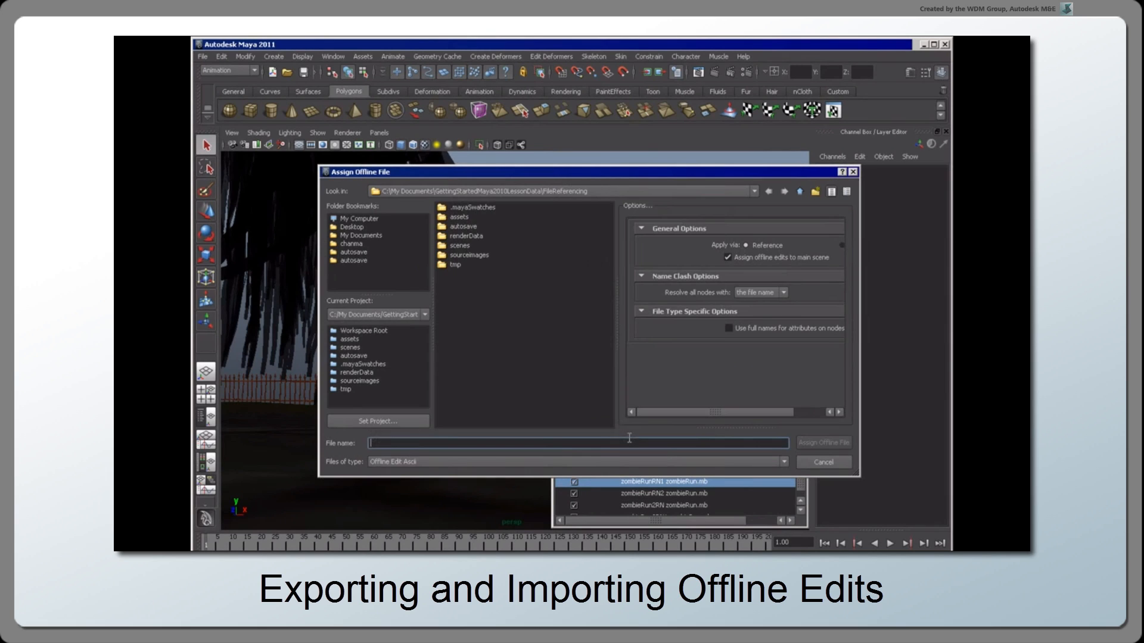
pyautogui.doubleClick(460, 245)
pyautogui.click(460, 207)
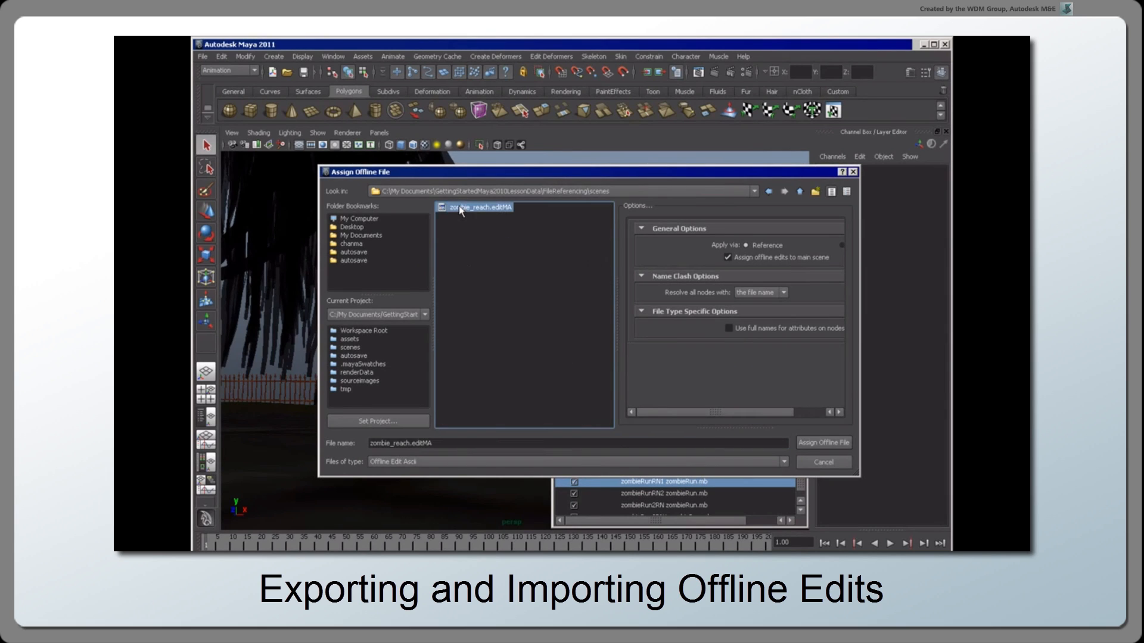
pyautogui.click(816, 444)
pyautogui.click(890, 544)
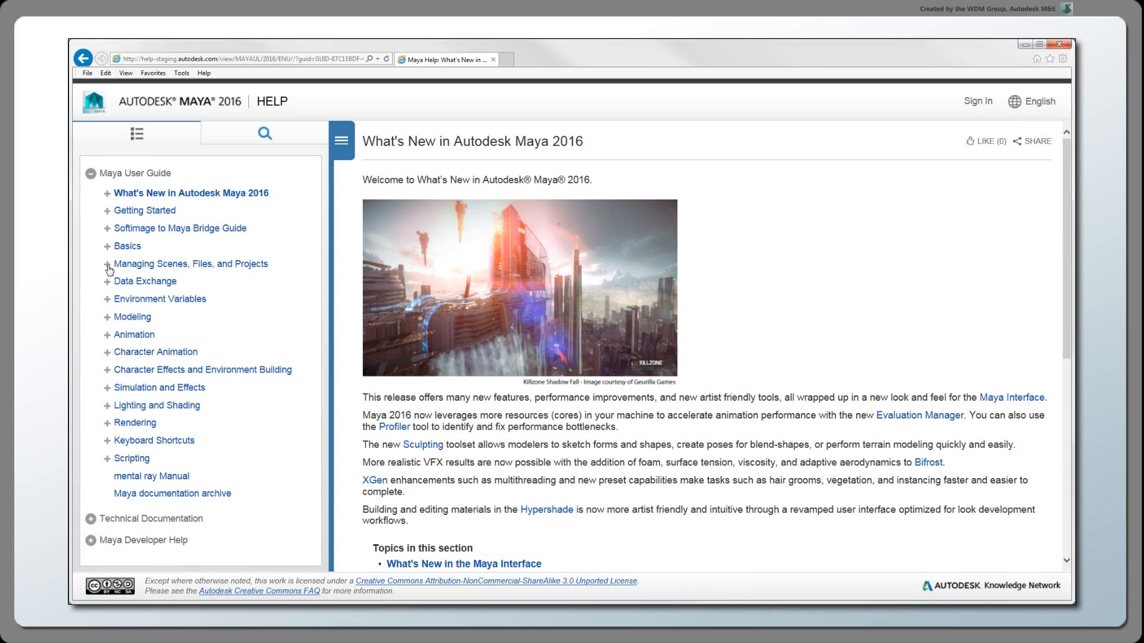
# - In the Maya 2016 online help, open the File Referencing page under Pipeline Asset Management and look through its related topics
pyautogui.click(108, 265)
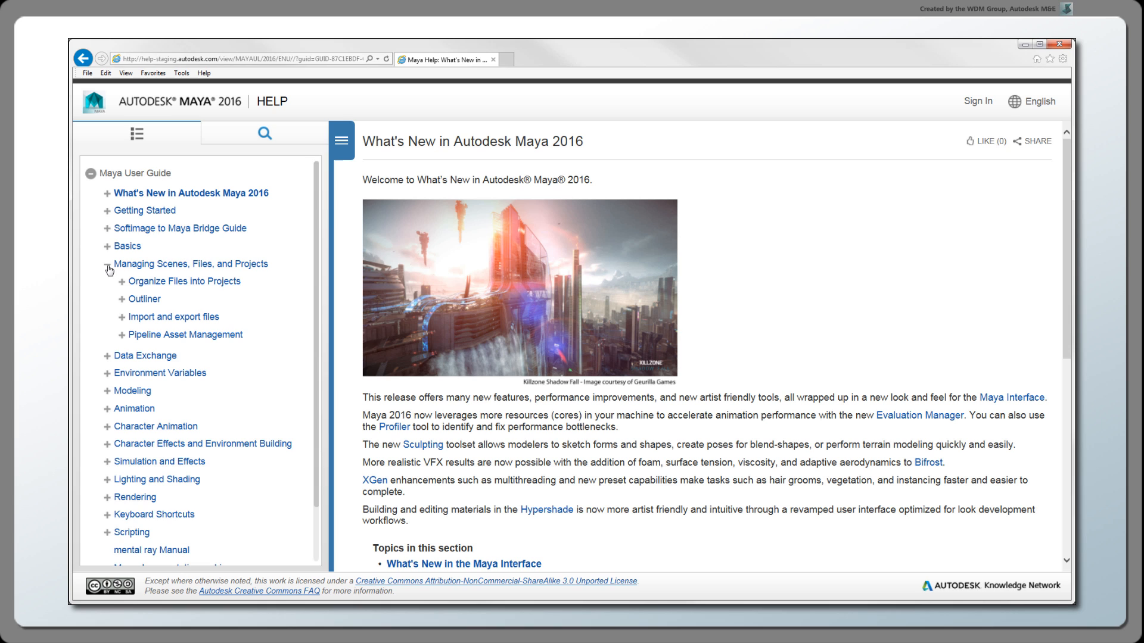
pyautogui.click(121, 335)
pyautogui.click(169, 389)
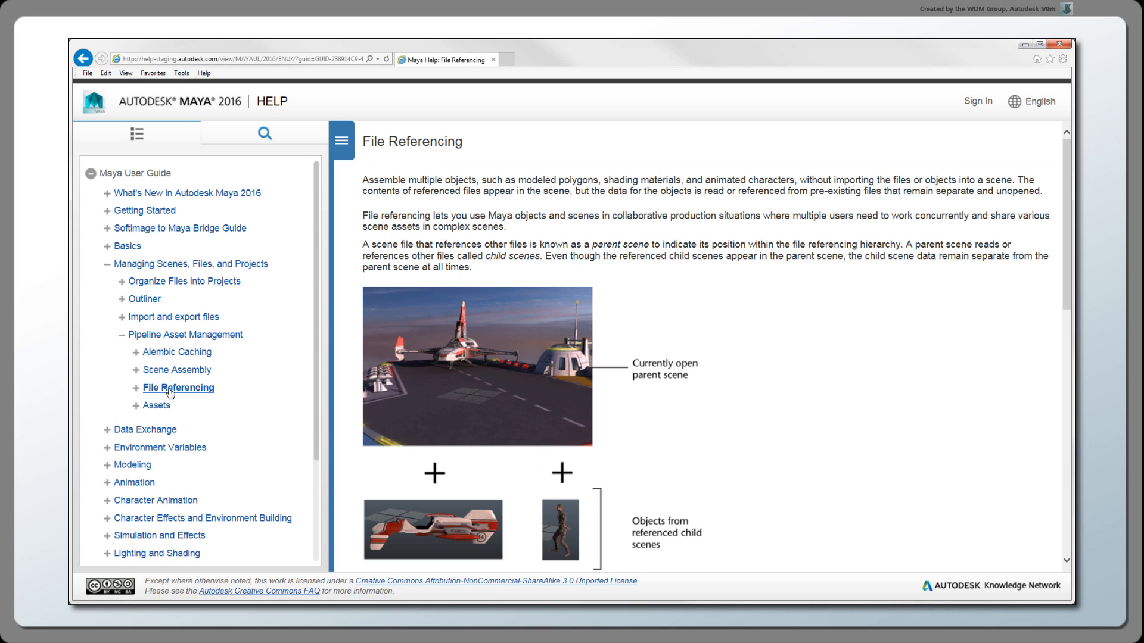
pyautogui.moveTo(1066, 271); pyautogui.dragTo(1041, 472)
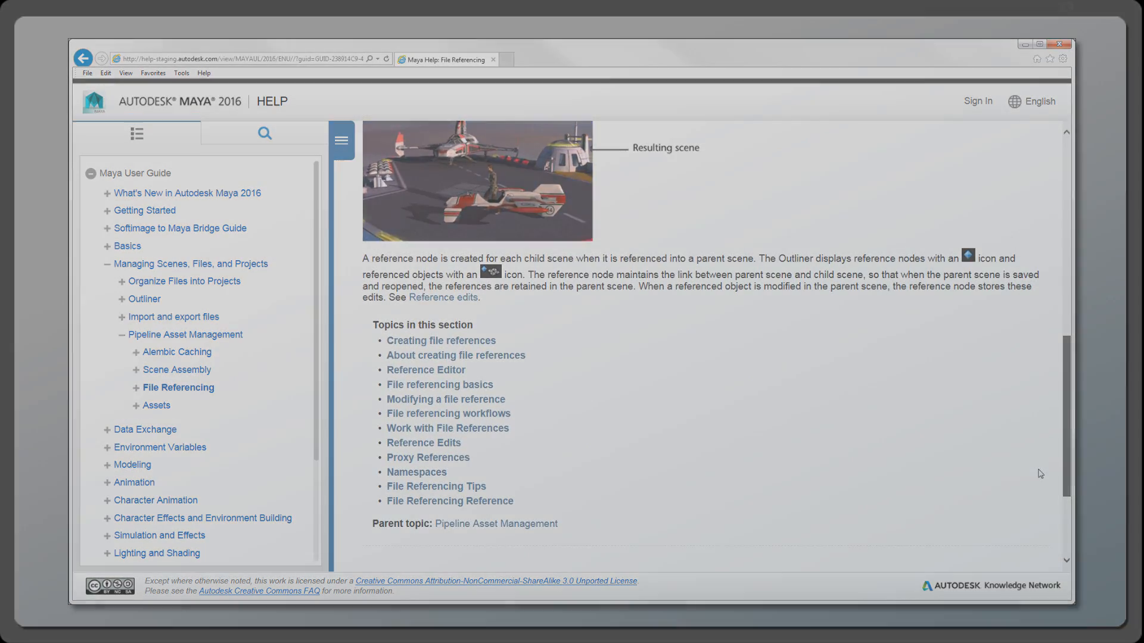